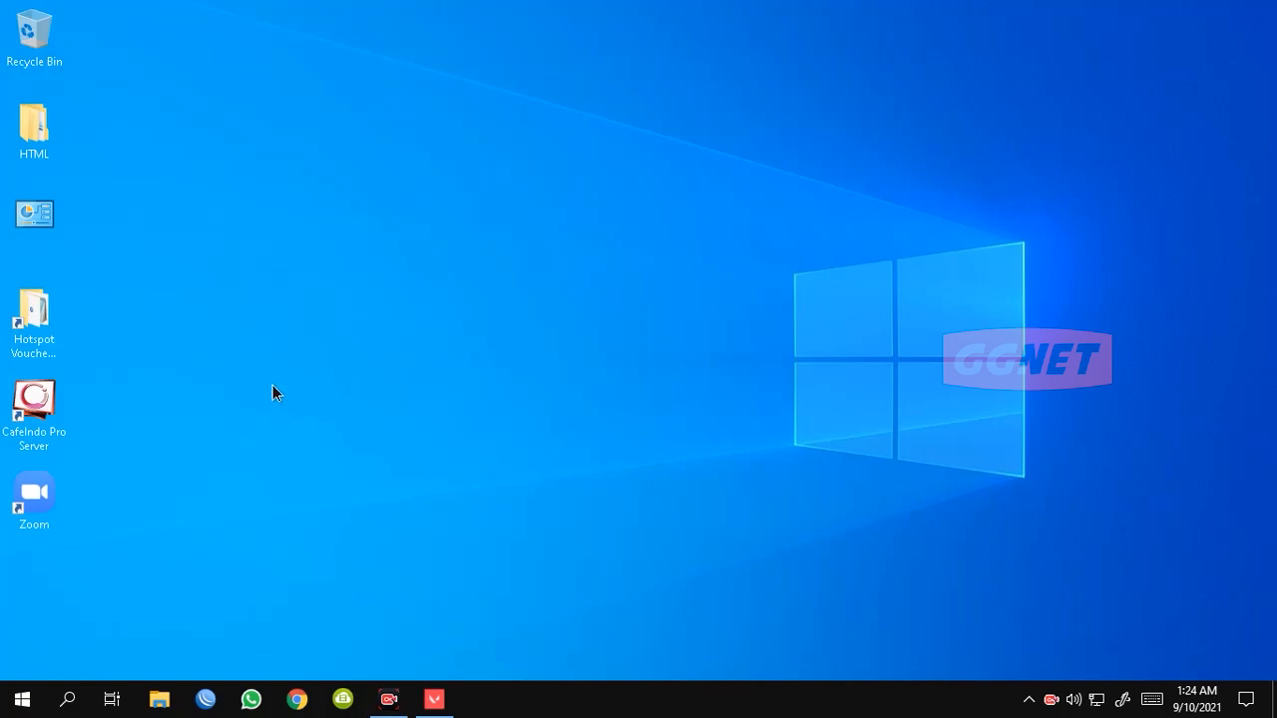
Create a new text document on the desktop with its default name and open it in Notepad.
{"action": "right_click", "coordinate": [396, 199]}
{"action": "mouse_move", "coordinate": [588, 349]}
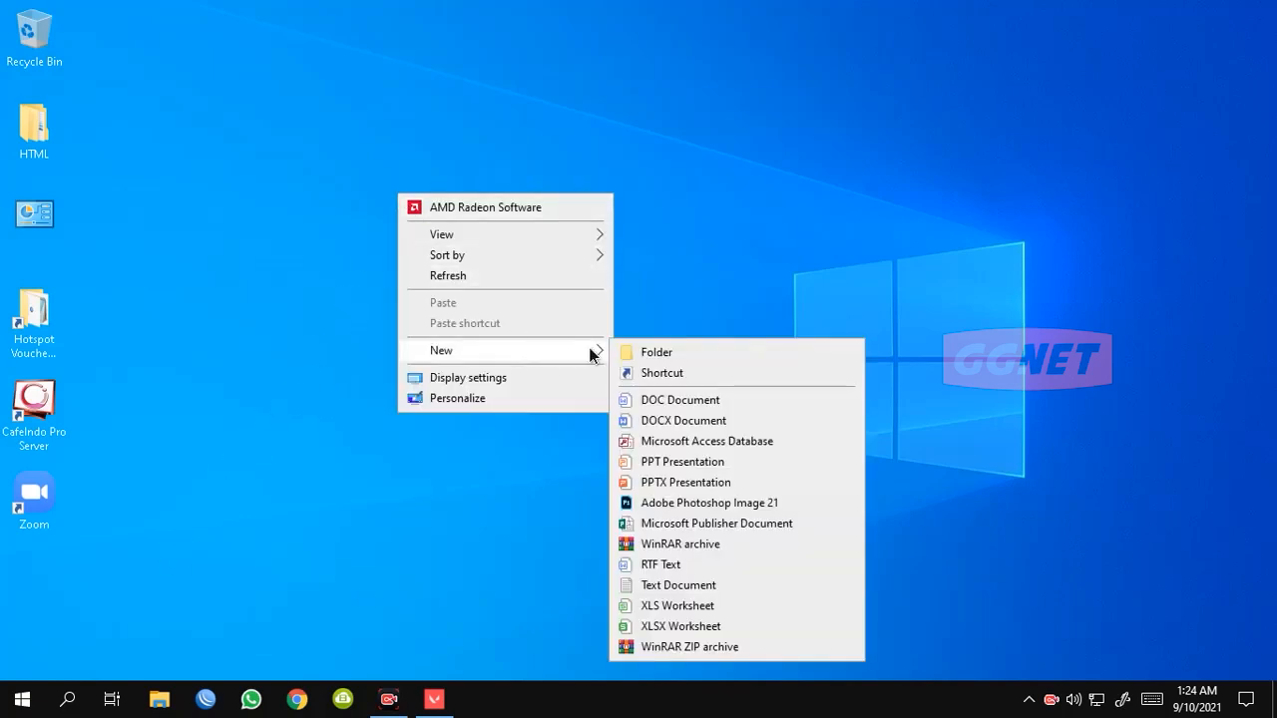
{"action": "left_click", "coordinate": [701, 586]}
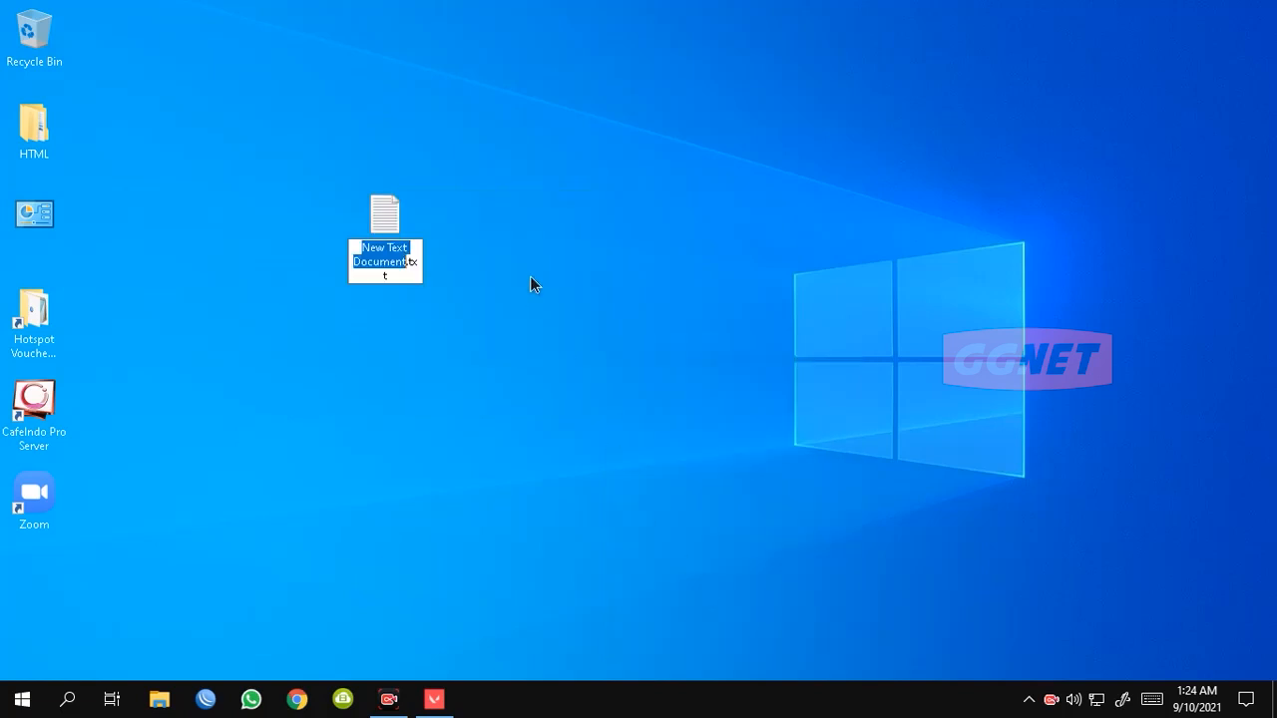
{"action": "key", "text": "Return"}
{"action": "double_click", "coordinate": [375, 221]}
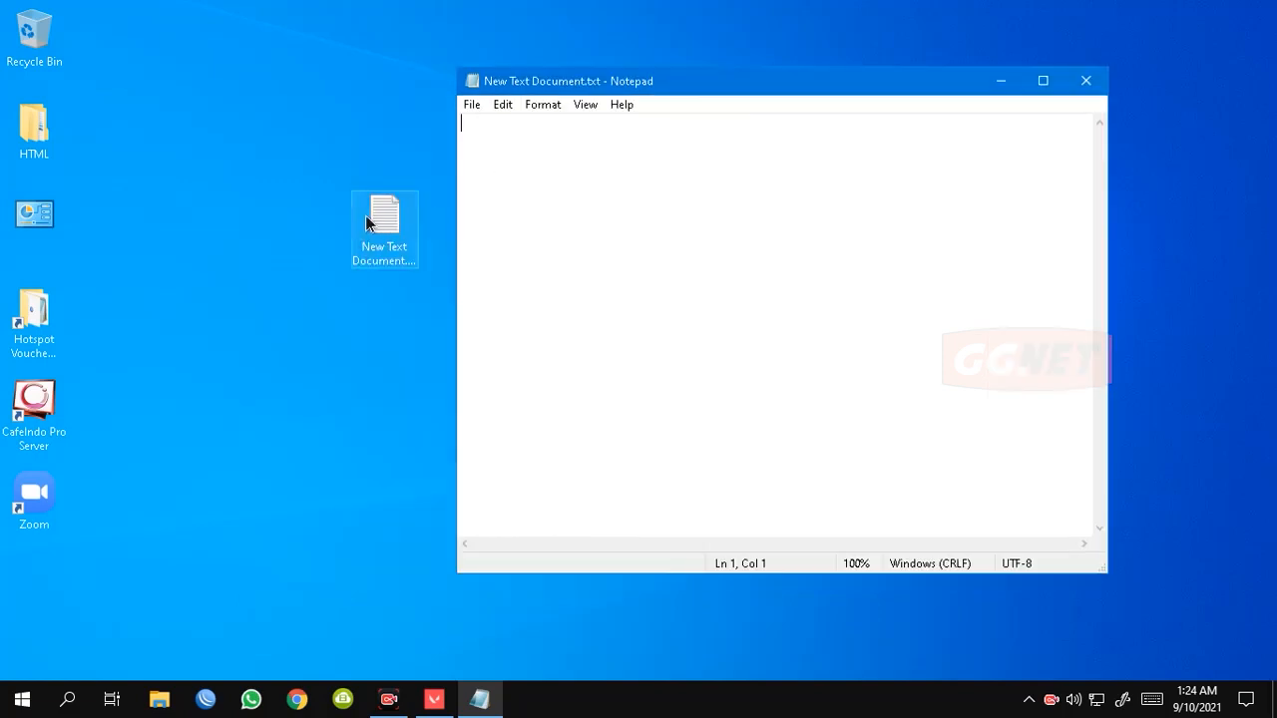
Move the new text document's icon beside the Recycle Bin and snap the Notepad window to the right half of the desktop.
{"action": "left_click_drag", "start_coordinate": [384, 221], "coordinate": [108, 40]}
{"action": "left_click_drag", "start_coordinate": [741, 86], "coordinate": [1276, 104]}
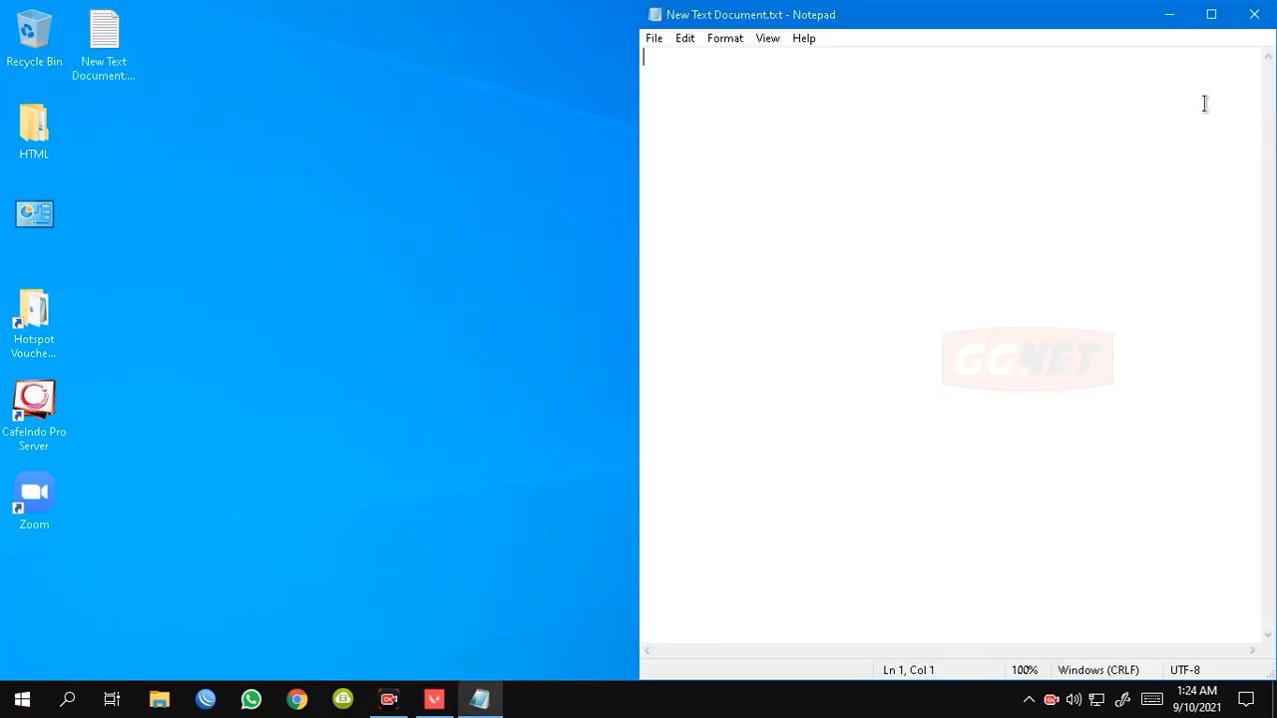
Set the Notepad font size to 22.
{"action": "left_click", "coordinate": [767, 43]}
{"action": "mouse_move", "coordinate": [725, 40]}
{"action": "left_click", "coordinate": [746, 80]}
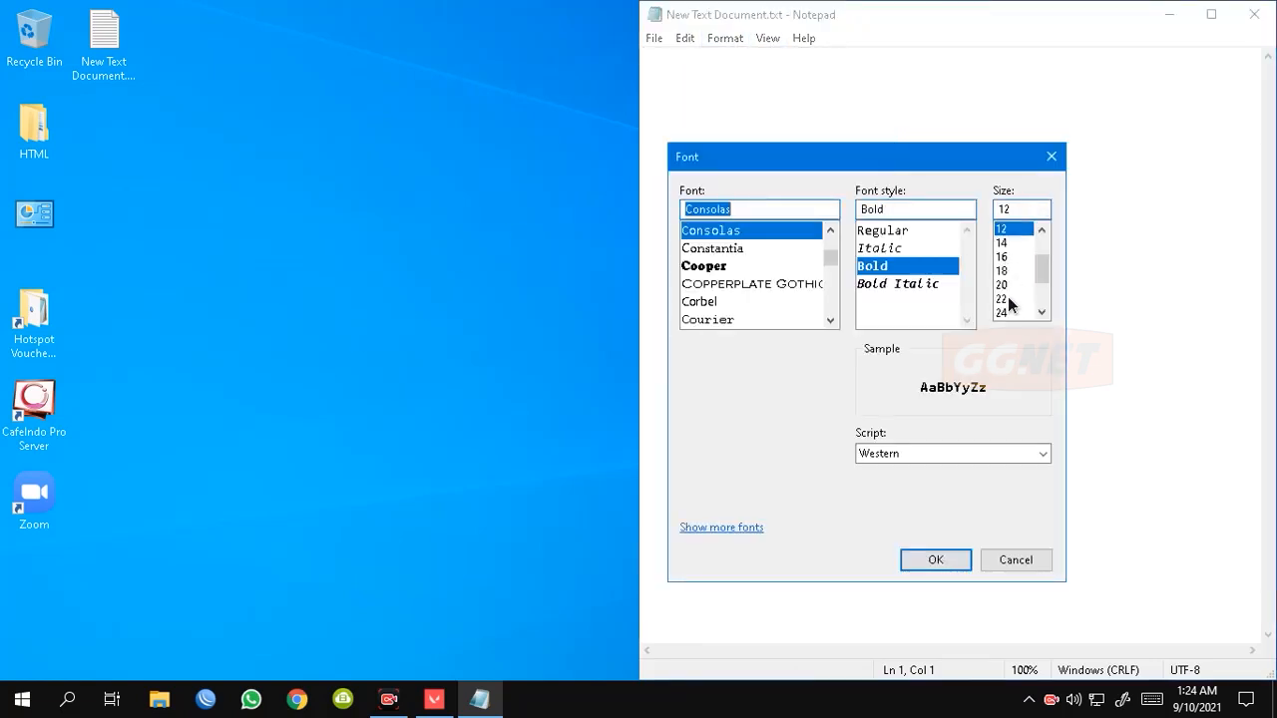
{"action": "left_click", "coordinate": [1008, 299]}
{"action": "left_click", "coordinate": [936, 562]}
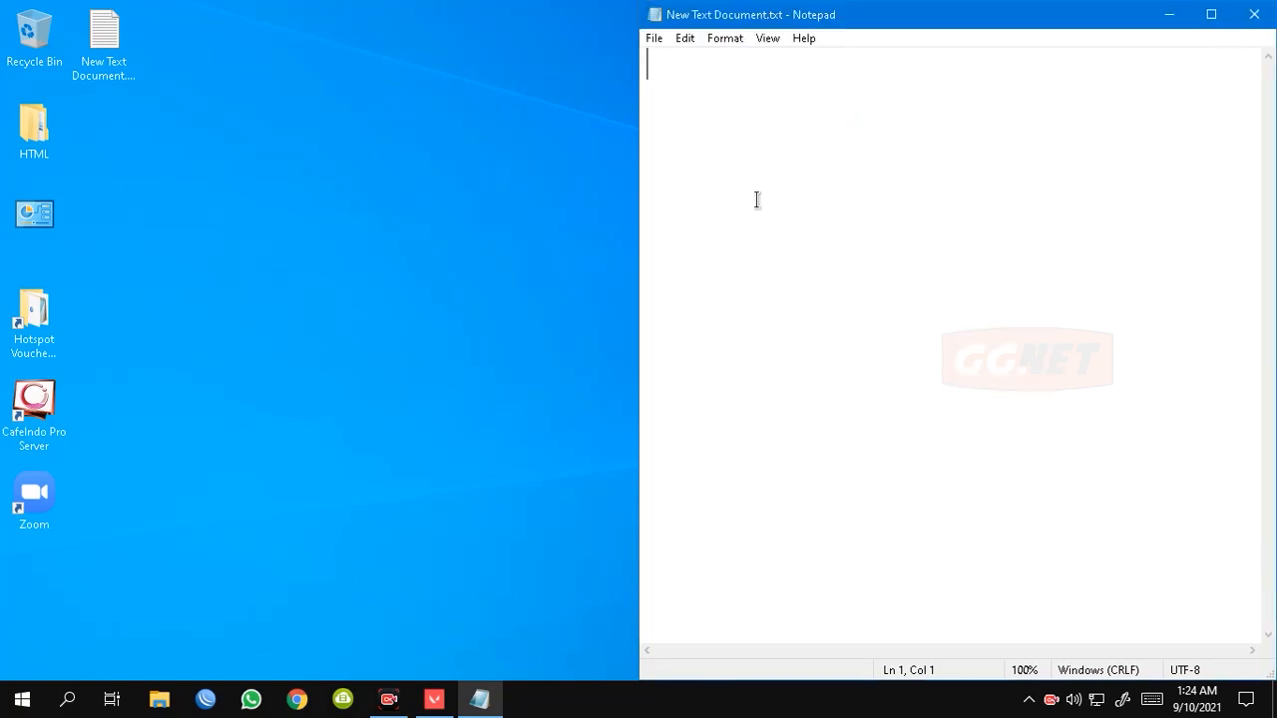
Set the Notepad font size to 26.
{"action": "left_click", "coordinate": [768, 45]}
{"action": "mouse_move", "coordinate": [741, 46]}
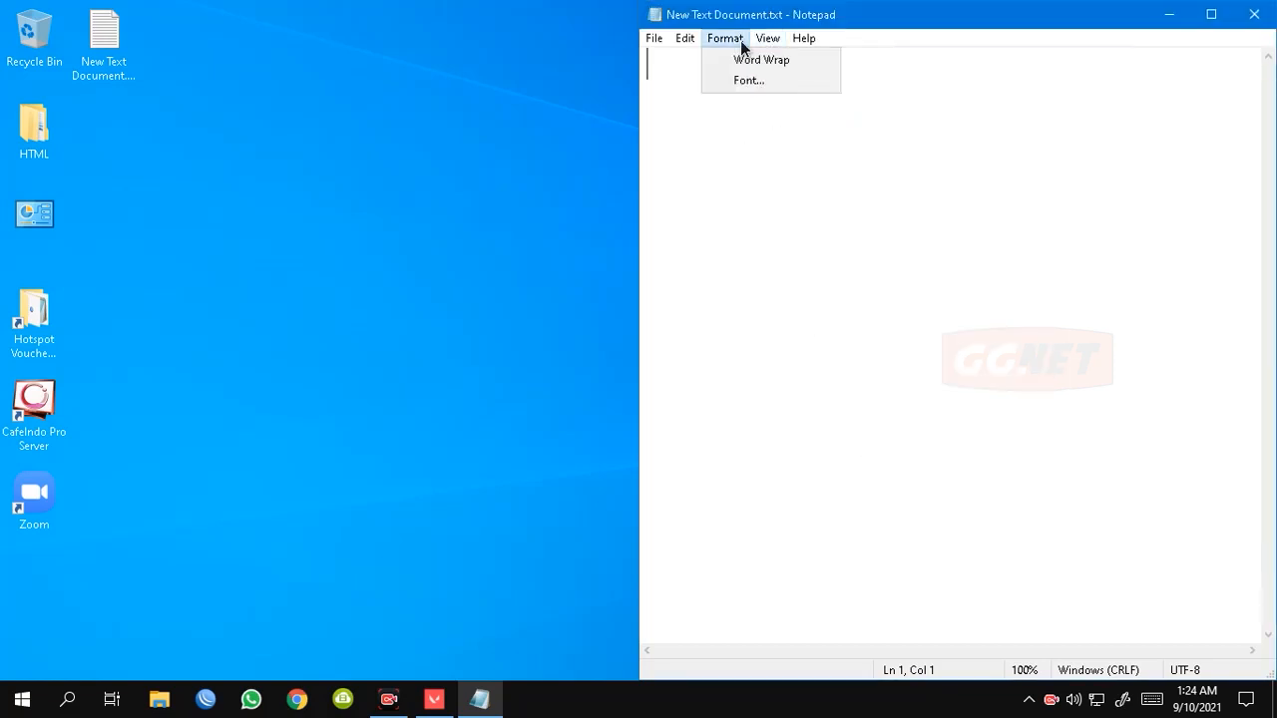
{"action": "left_click", "coordinate": [761, 80]}
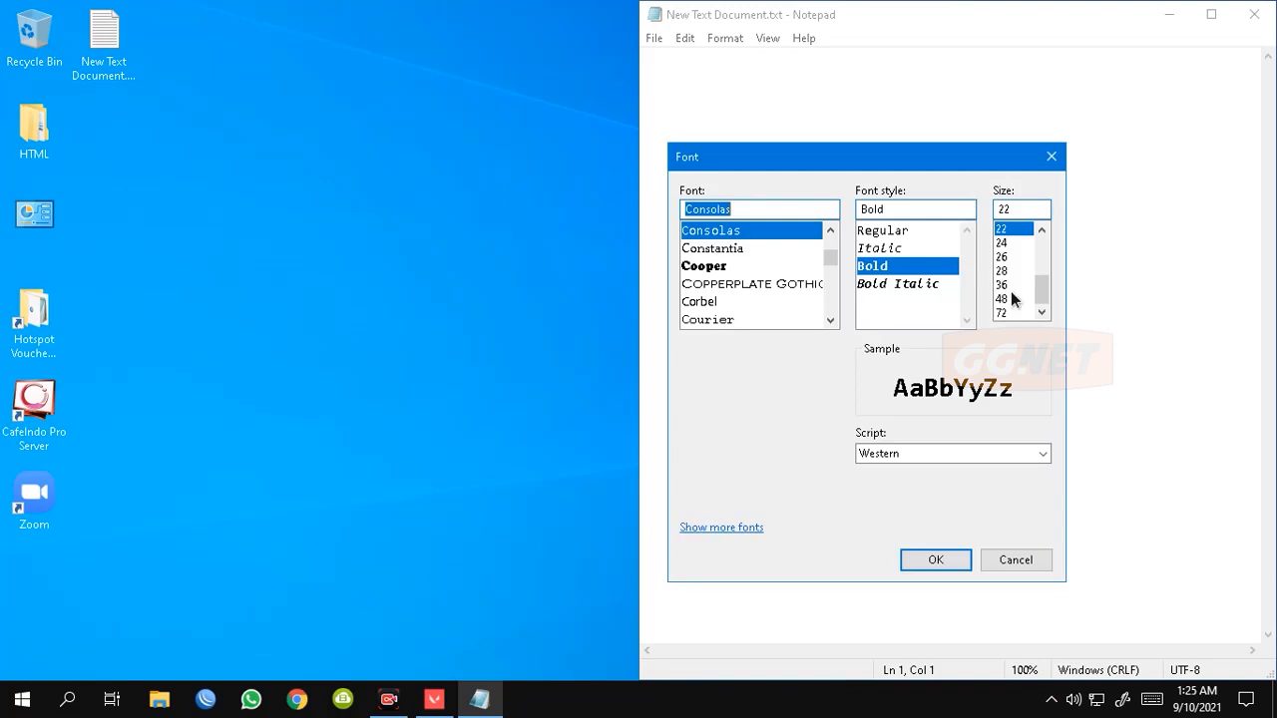
{"action": "left_click", "coordinate": [1005, 257]}
{"action": "left_click", "coordinate": [940, 557]}
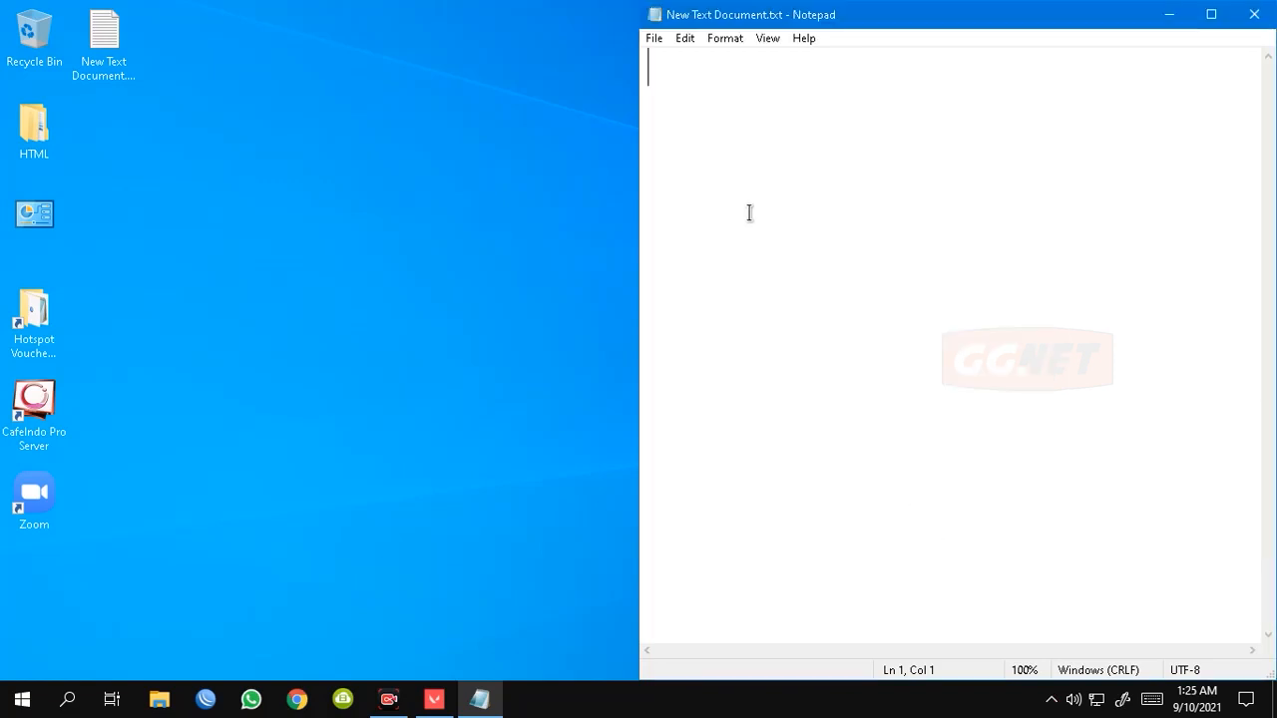
Find and open the Calculator app and place its window beside Notepad over the empty desktop area.
{"action": "left_click", "coordinate": [67, 698]}
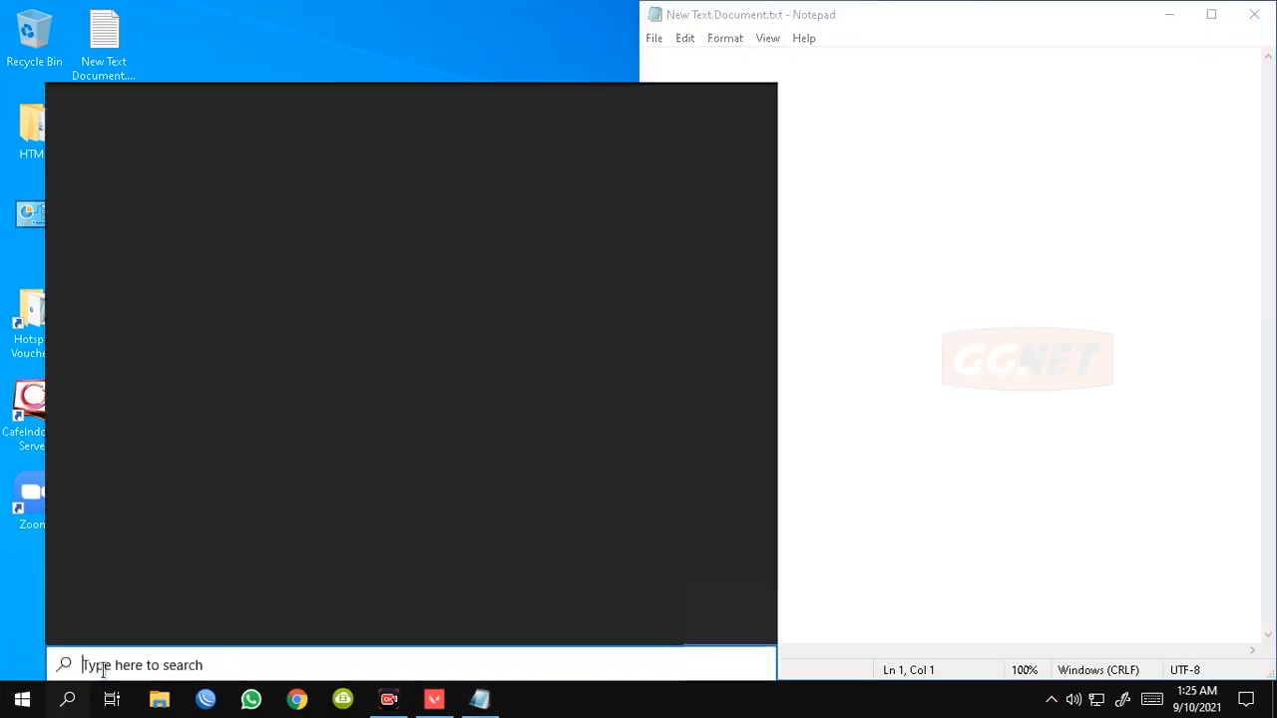
{"action": "type", "text": "ca"}
{"action": "left_click", "coordinate": [188, 186]}
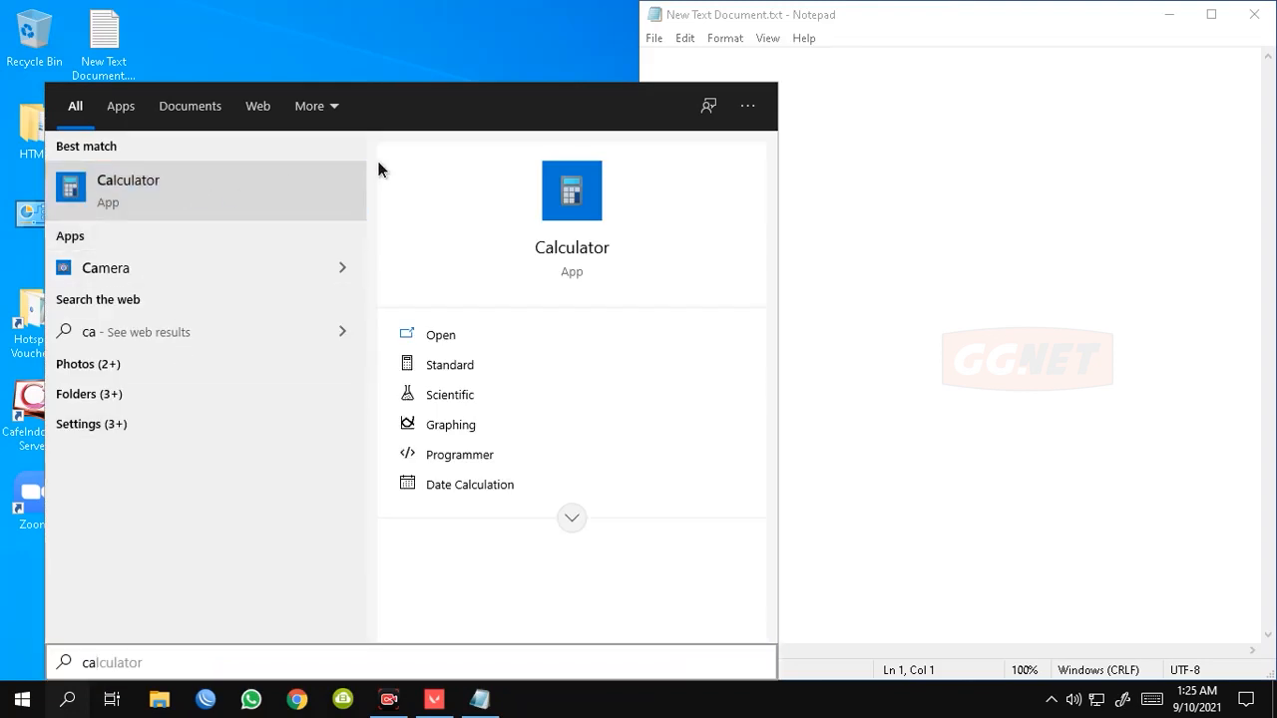
{"action": "left_click_drag", "start_coordinate": [738, 67], "coordinate": [312, 81]}
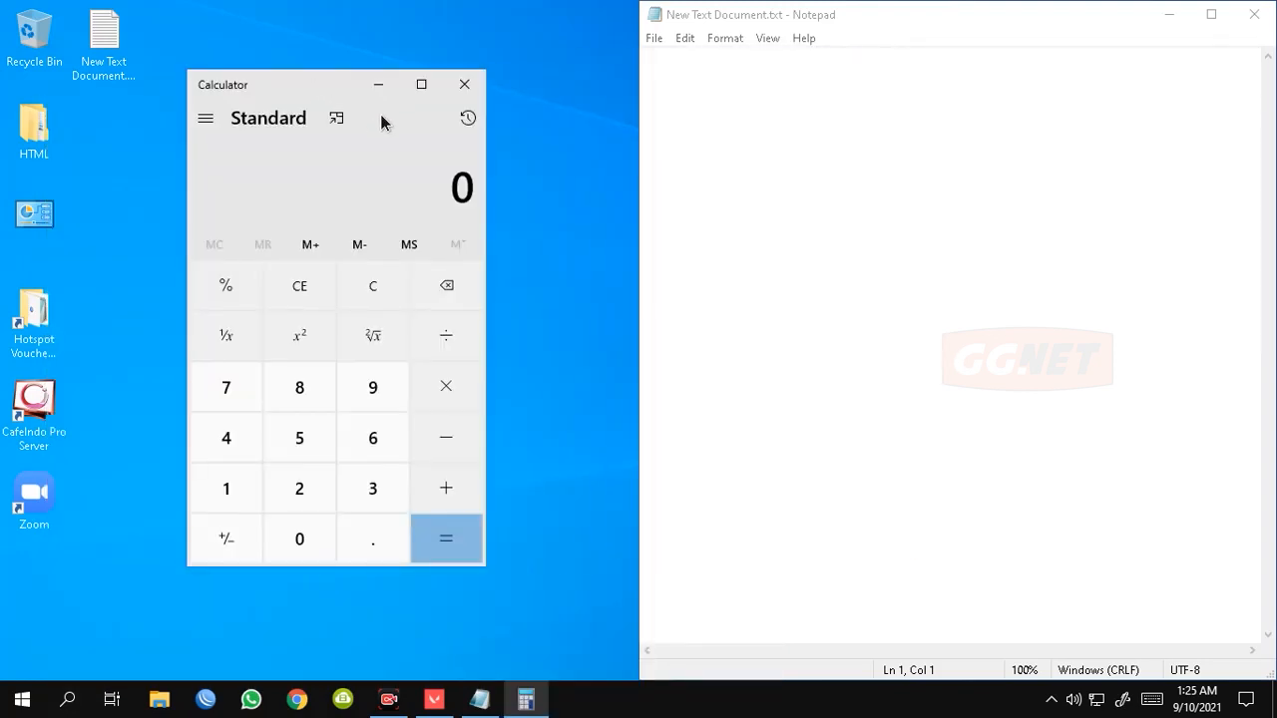
Enter "1,5 gb =" on the first line of the Notepad document.
{"action": "left_click", "coordinate": [744, 179]}
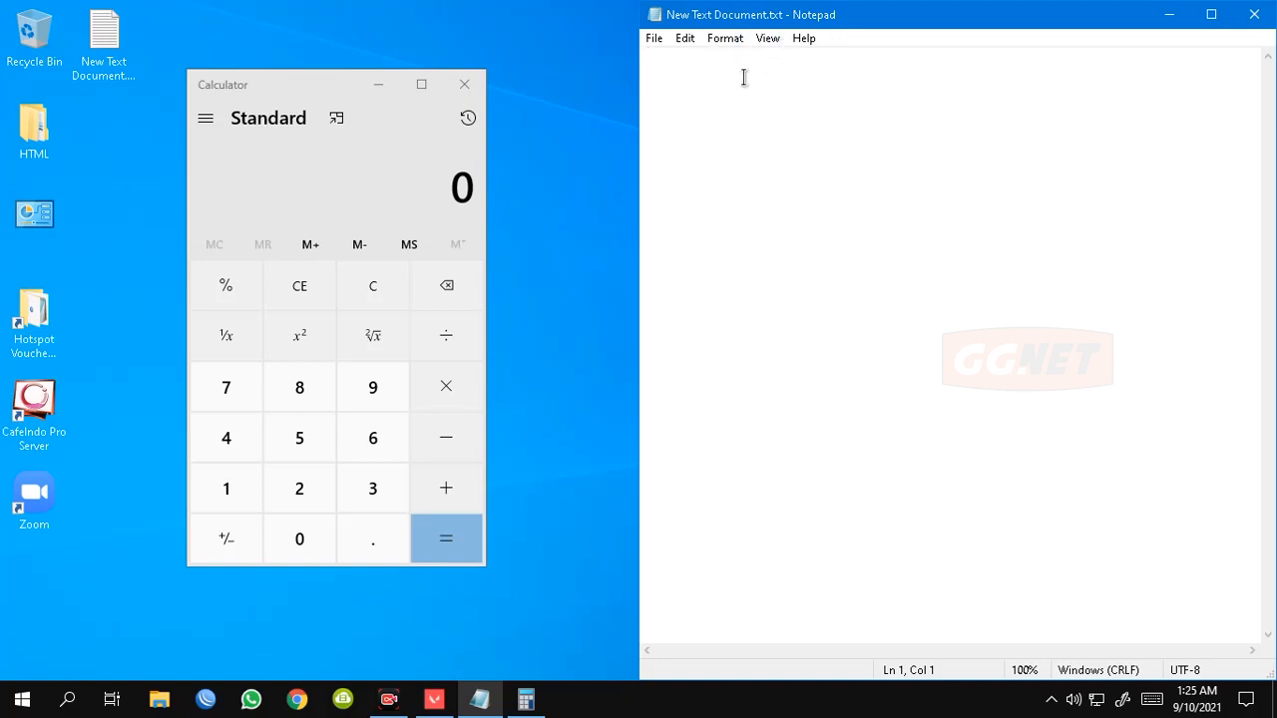
{"action": "type", "text": "1"}
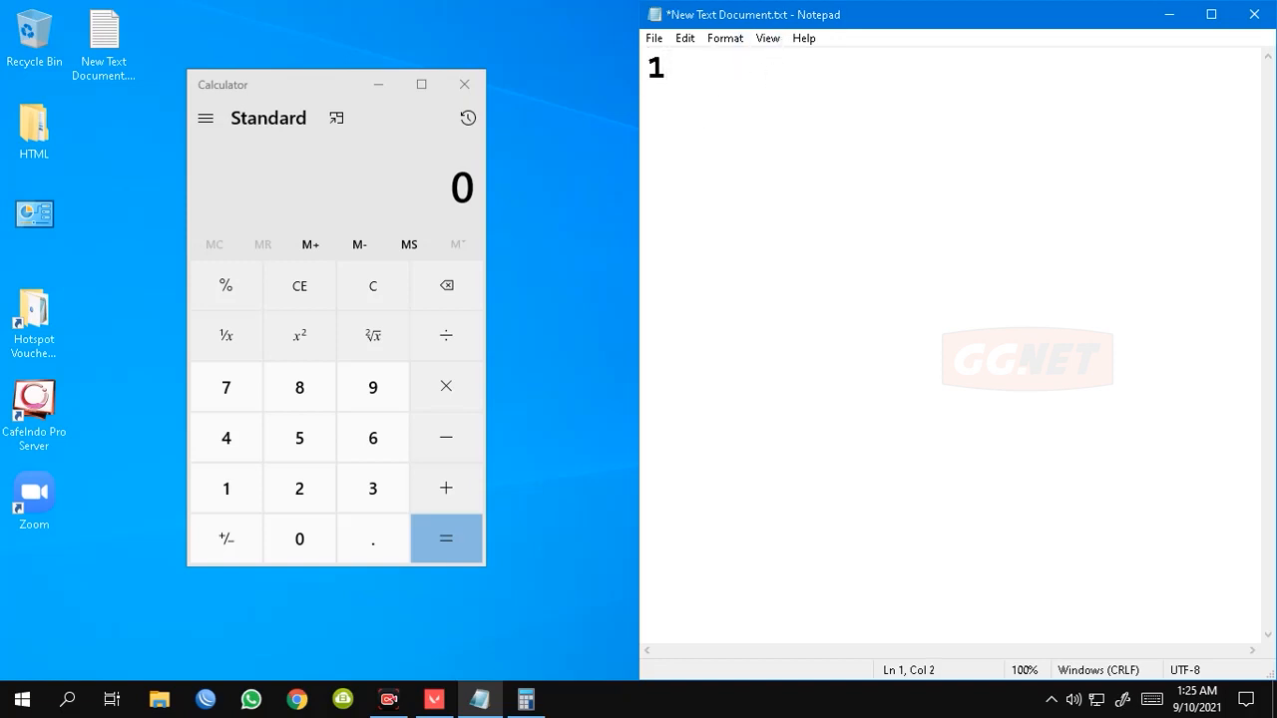
{"action": "type", "text": ",5 gb"}
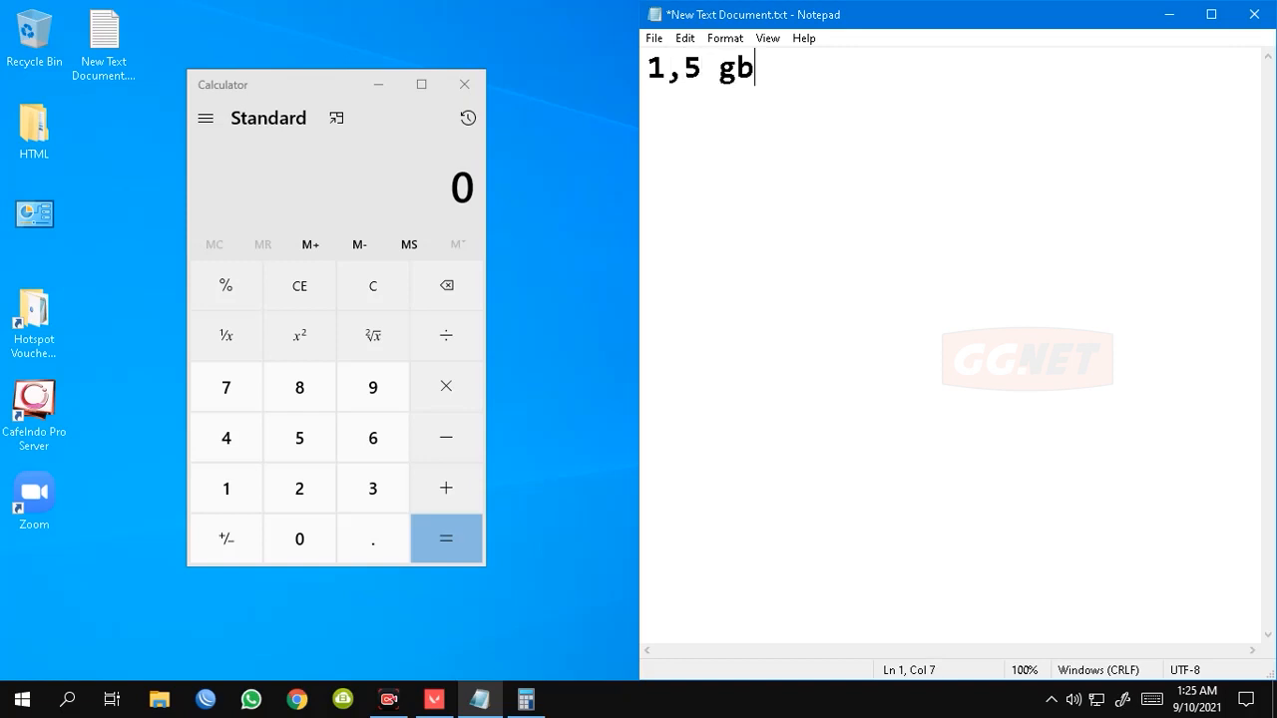
{"action": "type", "text": " ="}
Switch to Calculator and compute 1024 × 1.5.
{"action": "left_click", "coordinate": [308, 292]}
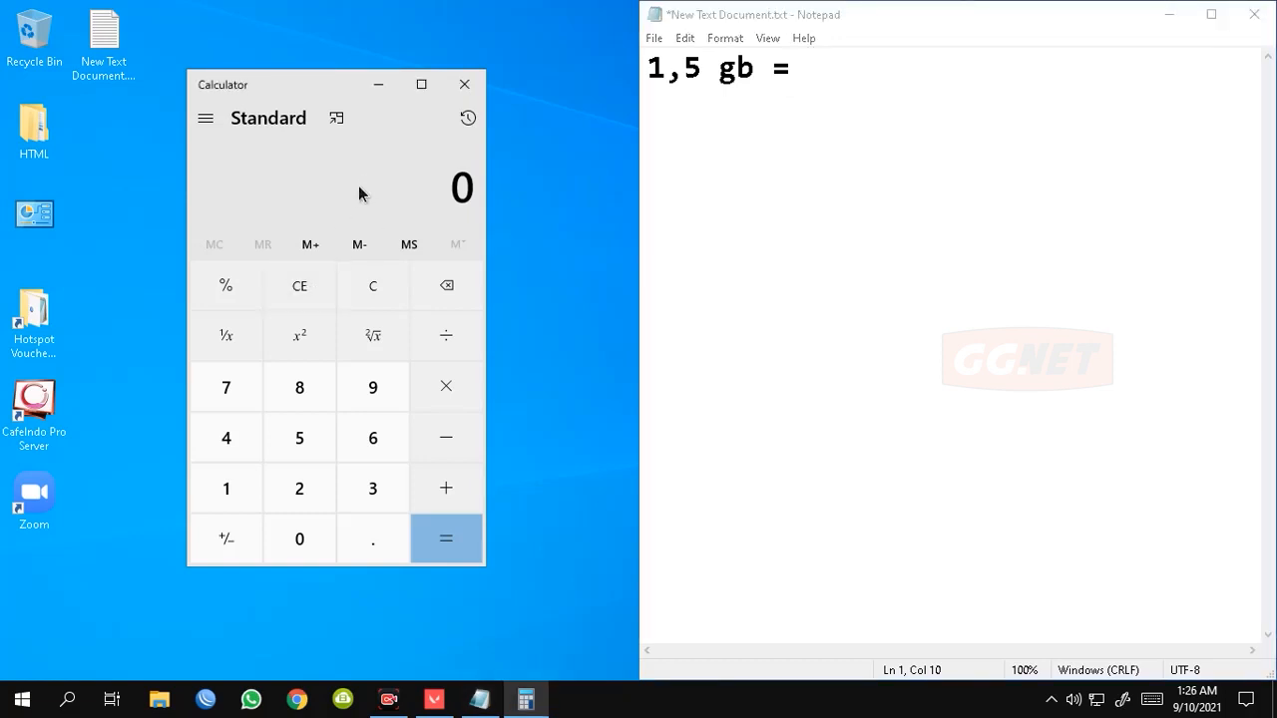
{"action": "type", "text": "1024"}
{"action": "key", "text": "asterisk"}
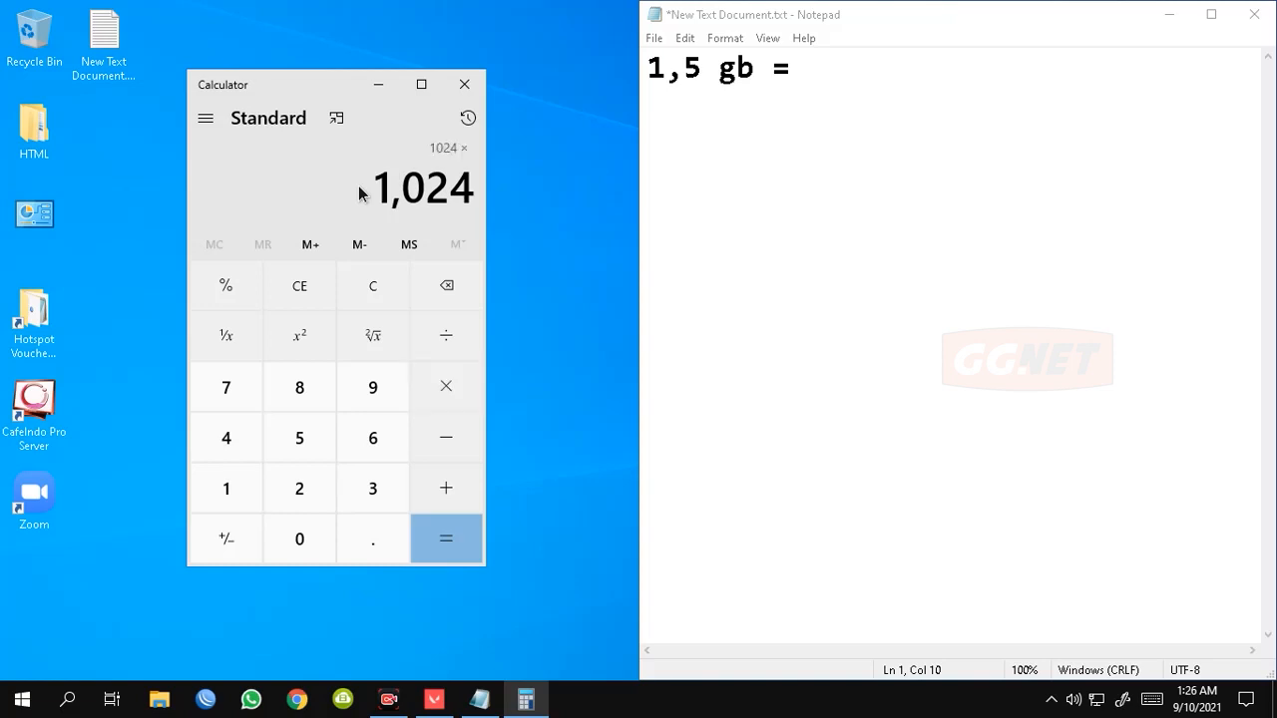
{"action": "type", "text": "1.5"}
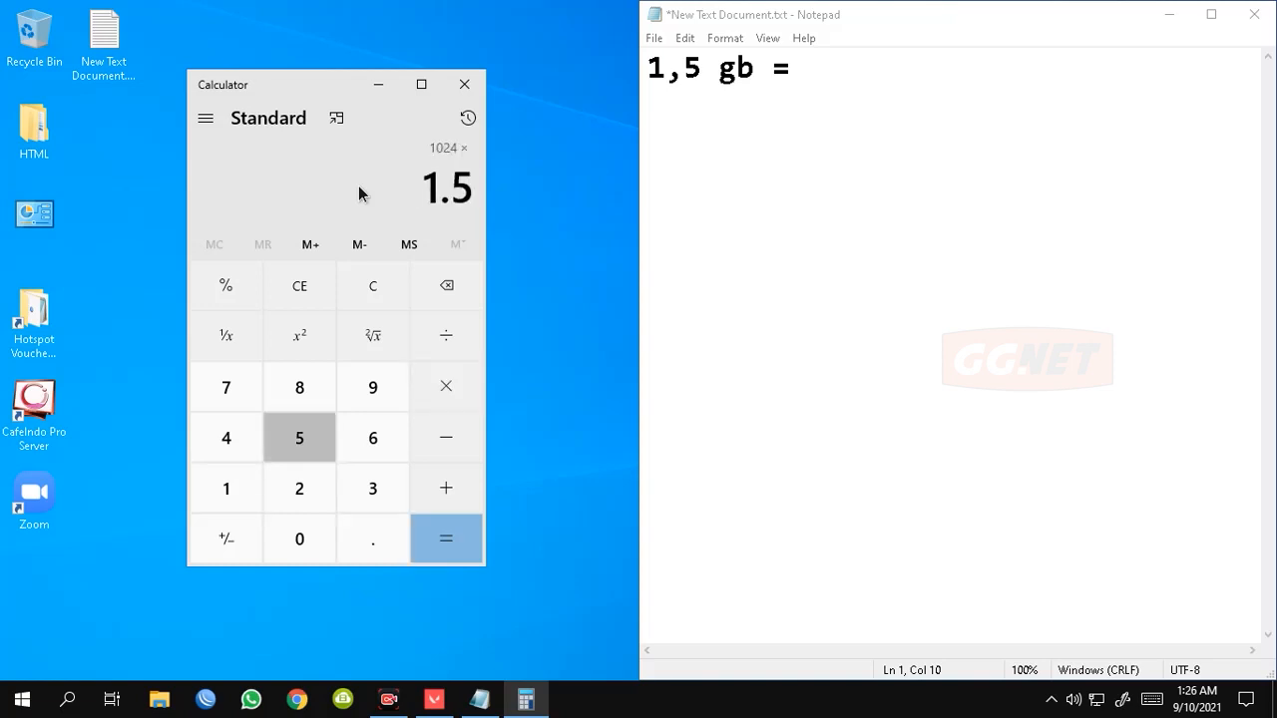
{"action": "key", "text": "Return"}
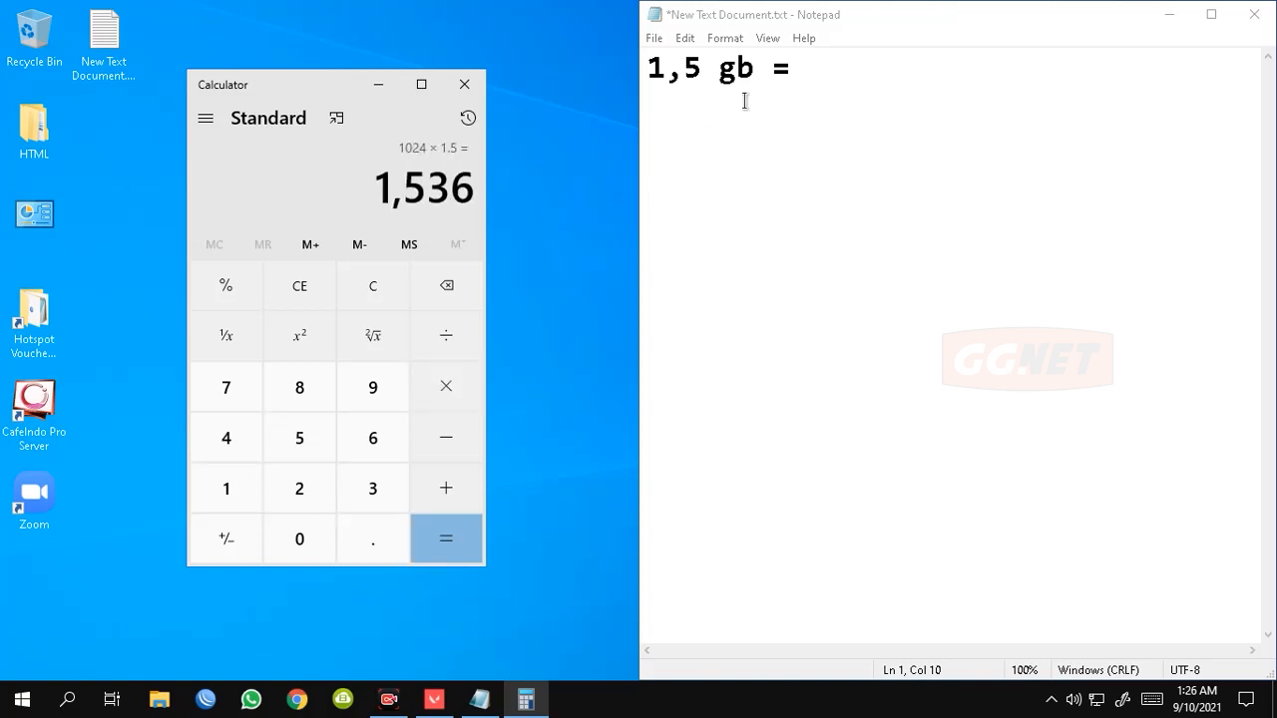
Complete the first line in Notepad with "1536 MB > BINER" after the equals sign.
{"action": "left_click", "coordinate": [828, 70]}
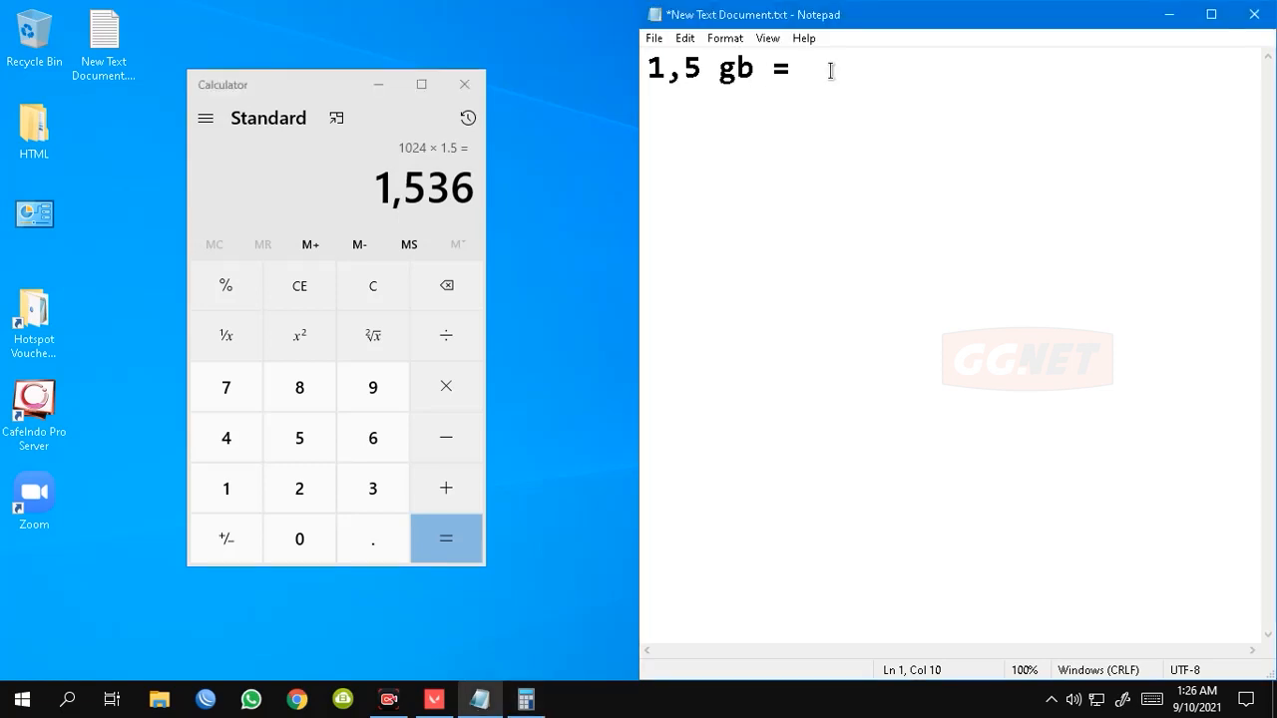
{"action": "type", "text": "1.536"}
{"action": "left_click_drag", "start_coordinate": [844, 69], "coordinate": [833, 69]}
{"action": "key", "text": "Delete"}
{"action": "left_click", "coordinate": [901, 68]}
{"action": "type", "text": "MB/"}
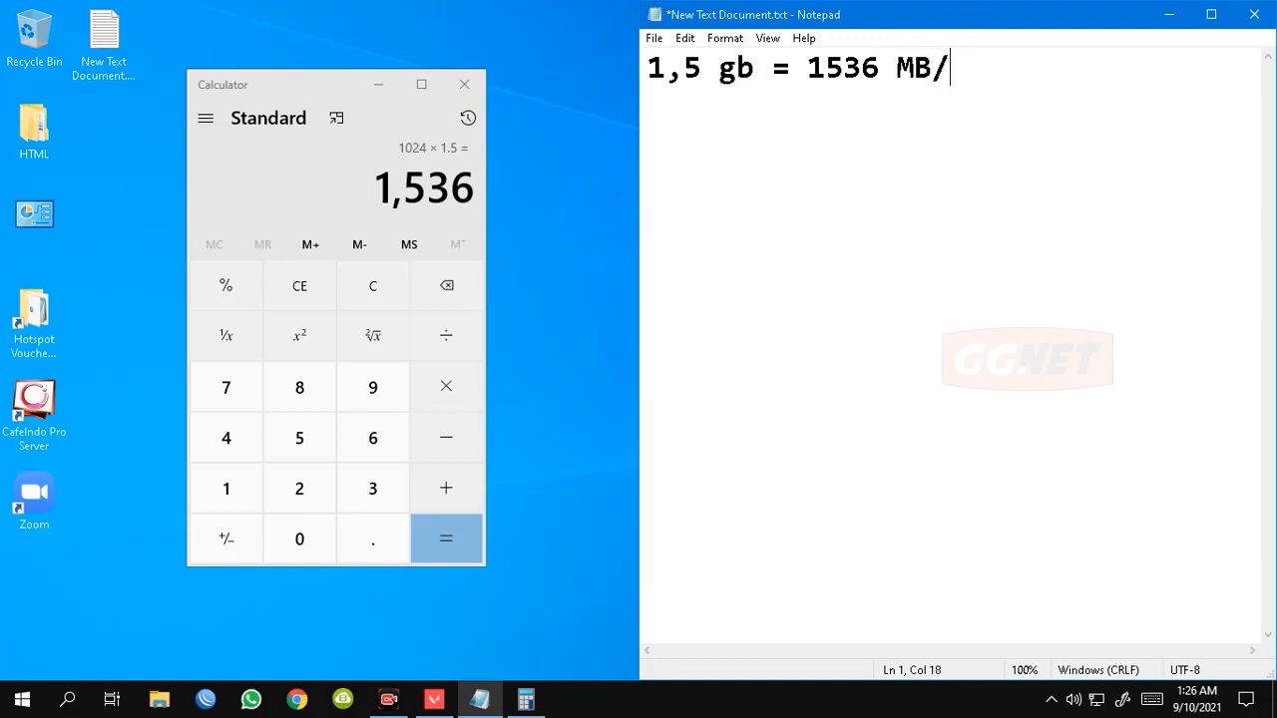
{"action": "key", "text": "BackSpace"}
{"action": "type", "text": "="}
{"action": "key", "text": "BackSpace"}
{"action": "type", "text": "> BINER"}
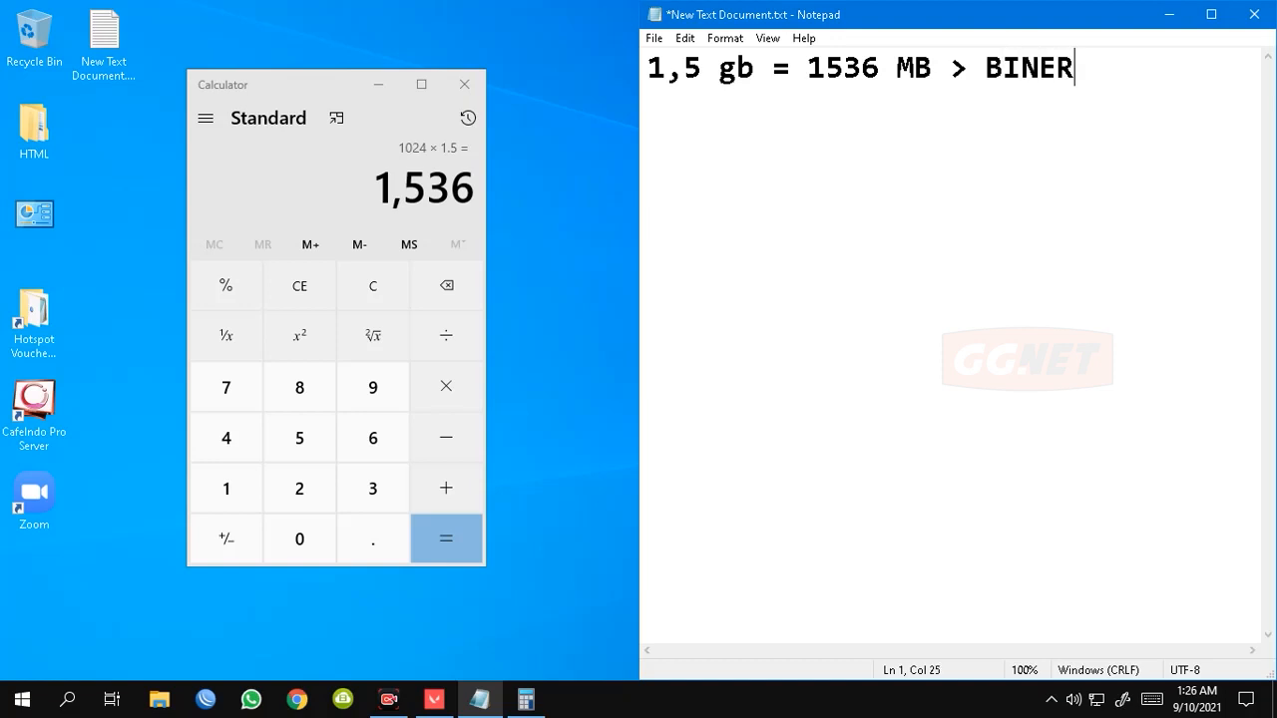
Add an empty second line and remove the space between the equals sign and 1536 in the first line.
{"action": "key", "text": "Return"}
{"action": "left_click", "coordinate": [805, 72]}
{"action": "key", "text": "Tab"}
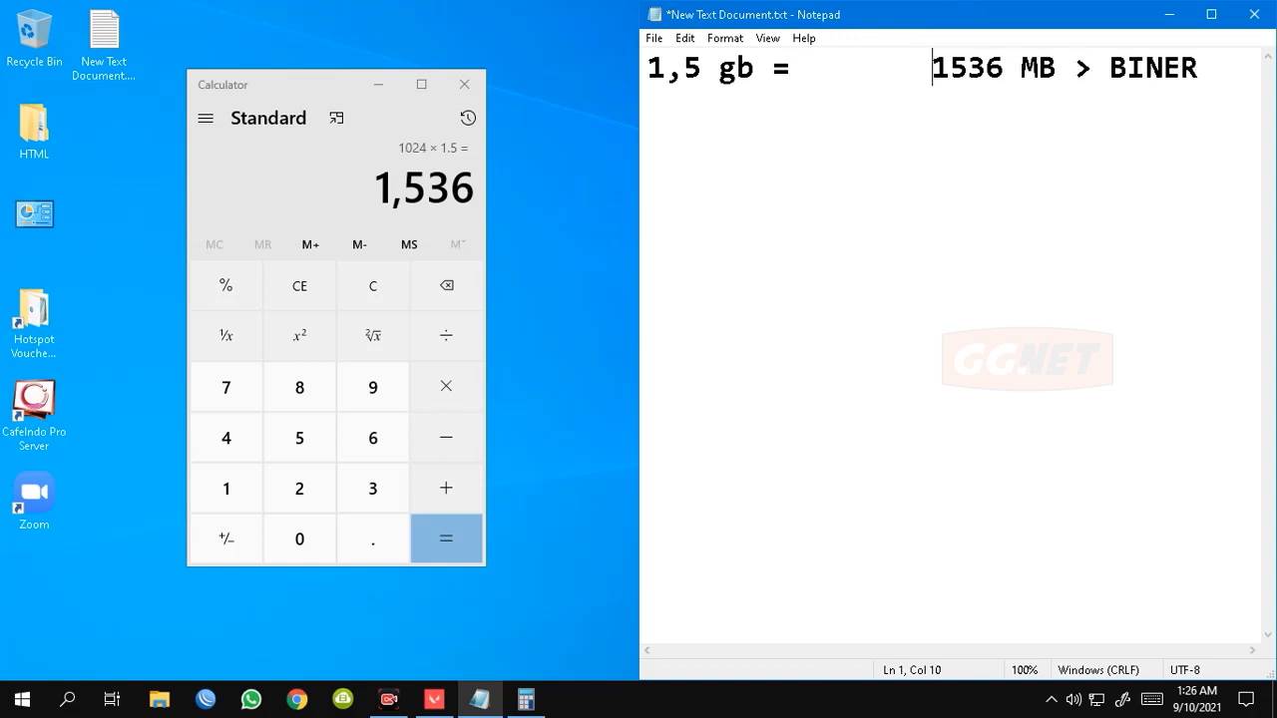
{"action": "key", "text": "BackSpace"}
{"action": "key", "text": "BackSpace"}
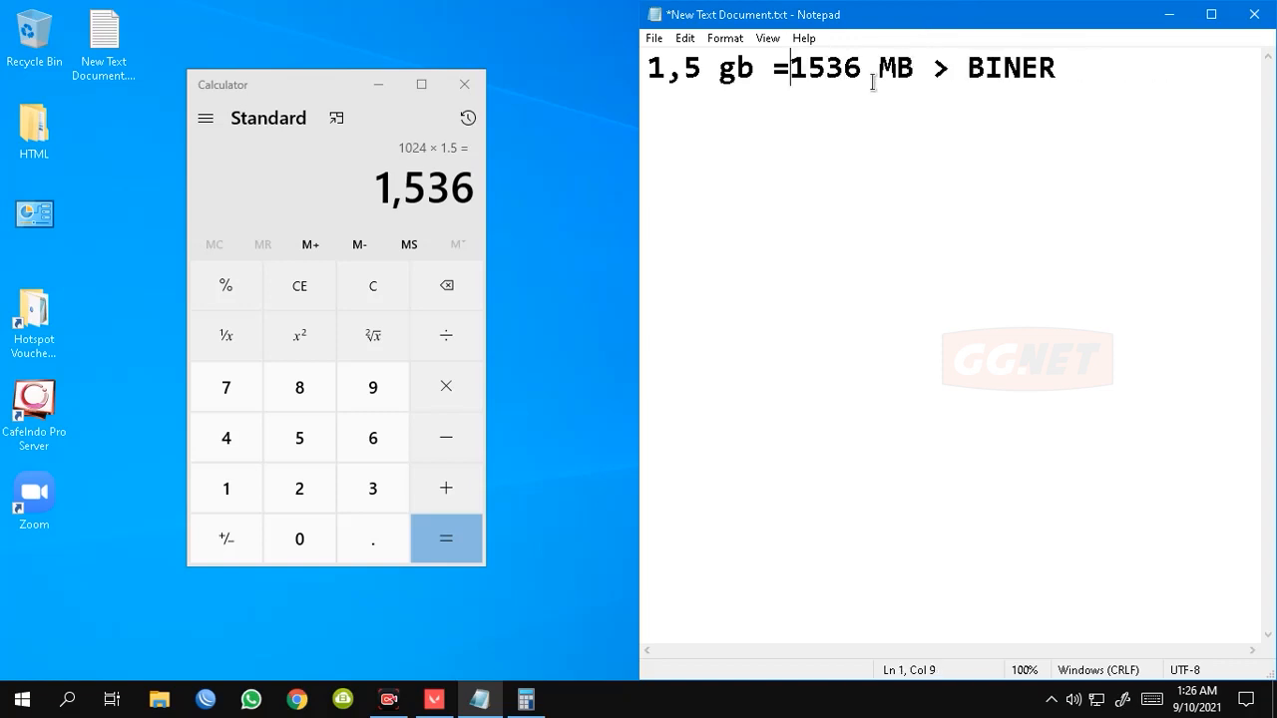
Enter "1500 MB > DECIMAL" on the second line, aligned under the 1536 MB value.
{"action": "left_click", "coordinate": [796, 100]}
{"action": "type", "text": "1500"}
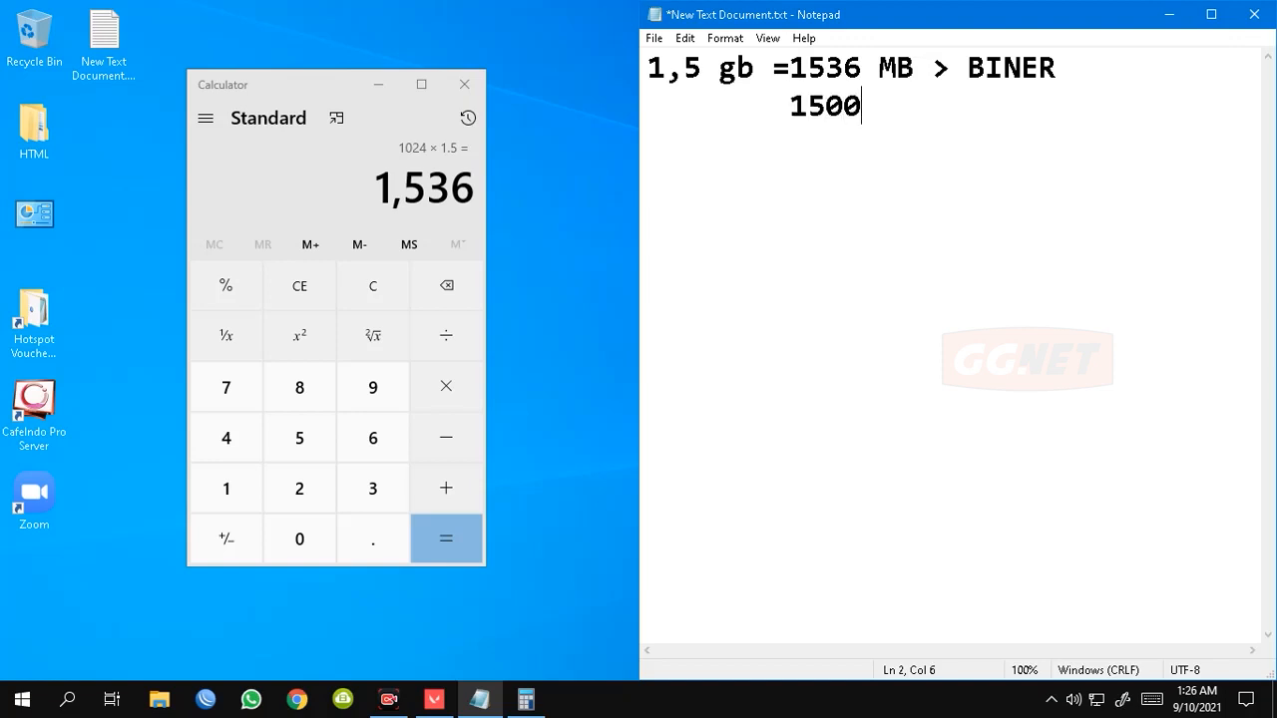
{"action": "type", "text": " m"}
{"action": "key", "text": "BackSpace"}
{"action": "type", "text": "MB > "}
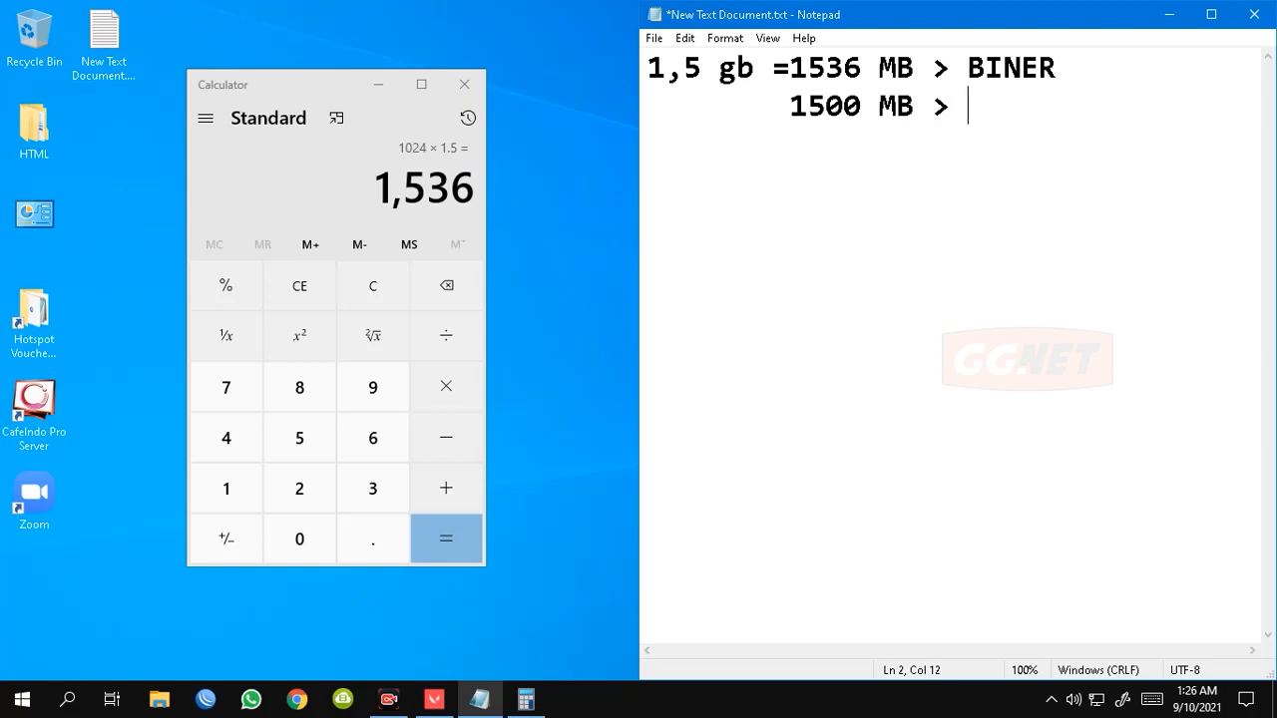
{"action": "type", "text": "DECIMAL"}
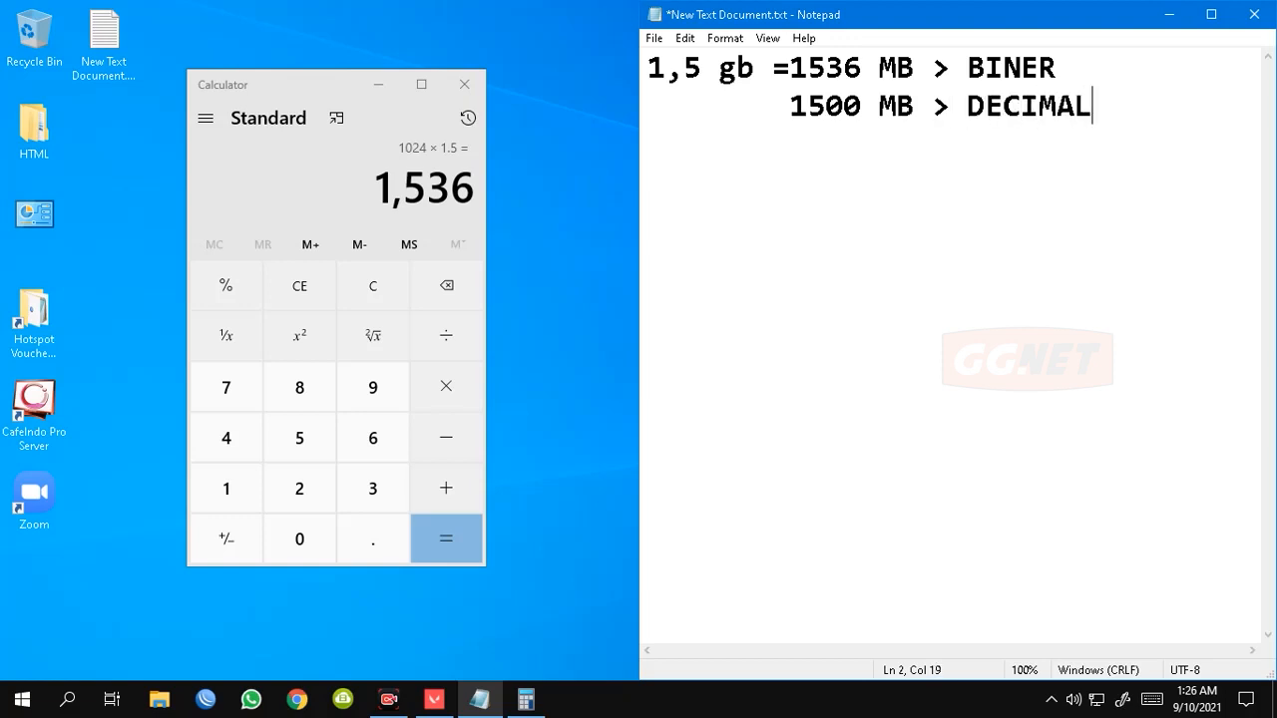
{"action": "double_click", "coordinate": [1058, 68]}
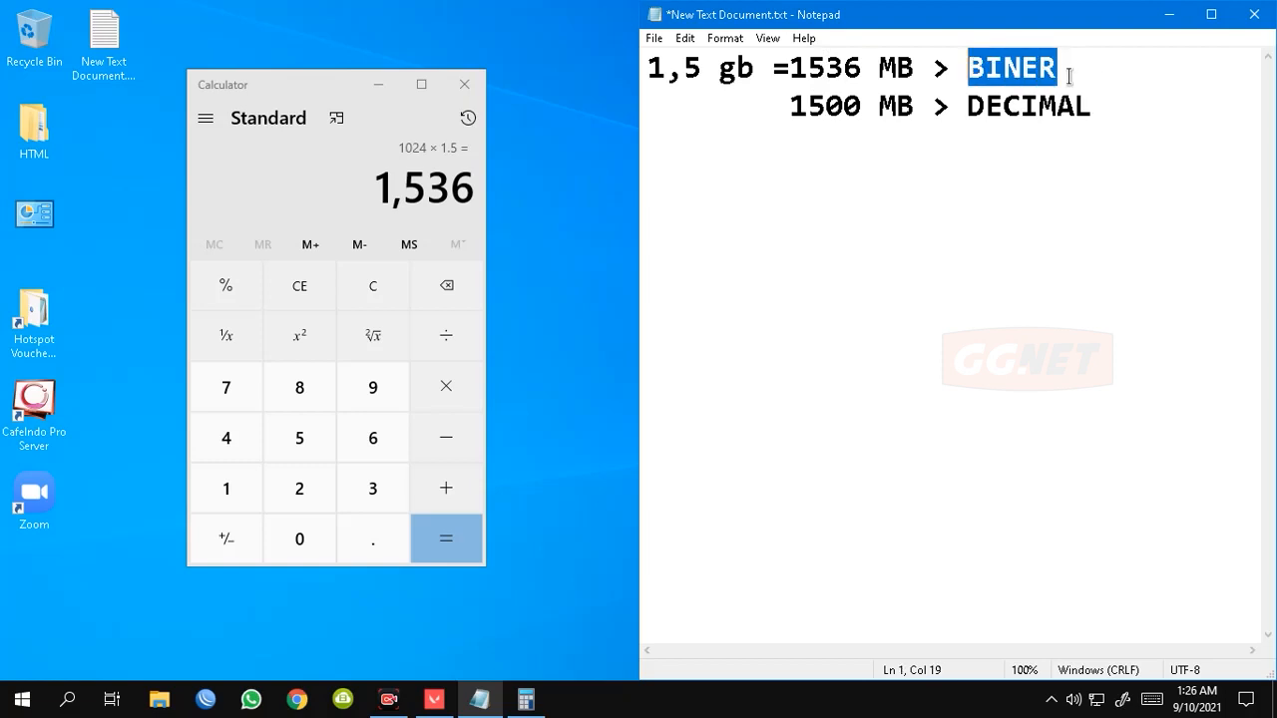
{"action": "left_click", "coordinate": [1072, 68]}
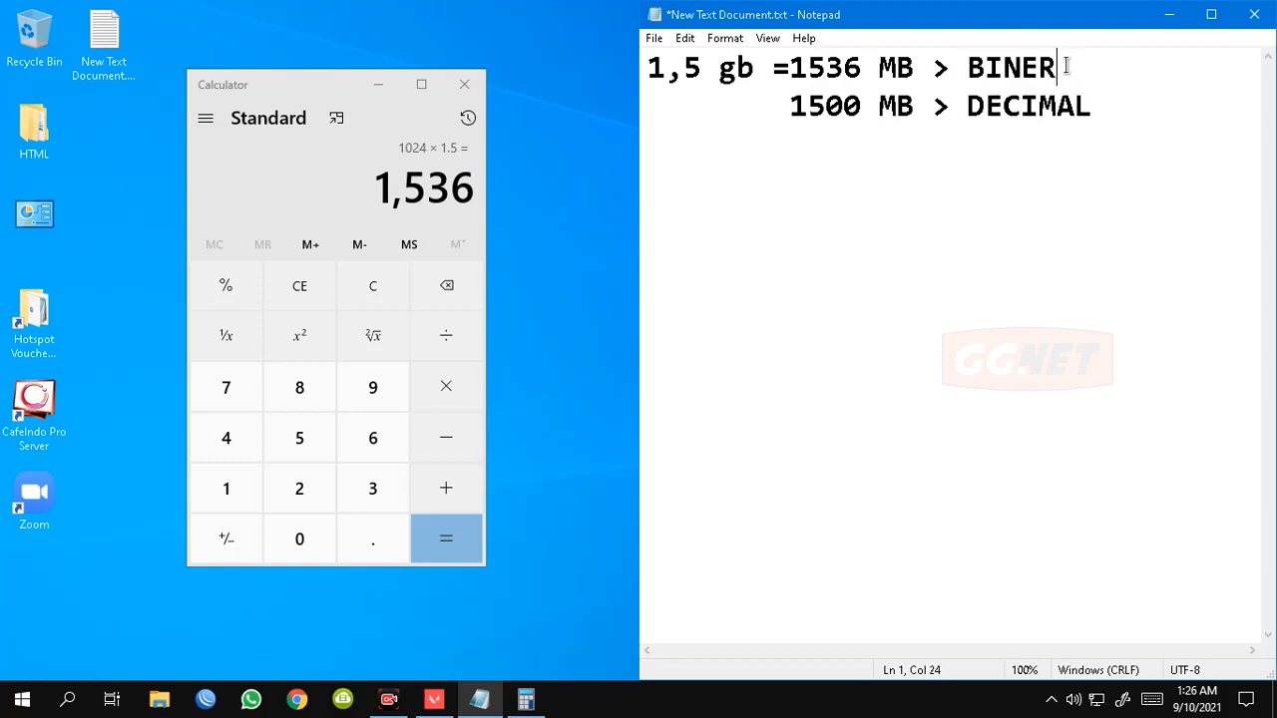
{"action": "left_click_drag", "start_coordinate": [1065, 66], "coordinate": [795, 70]}
{"action": "left_click", "coordinate": [806, 68]}
{"action": "left_click", "coordinate": [865, 68]}
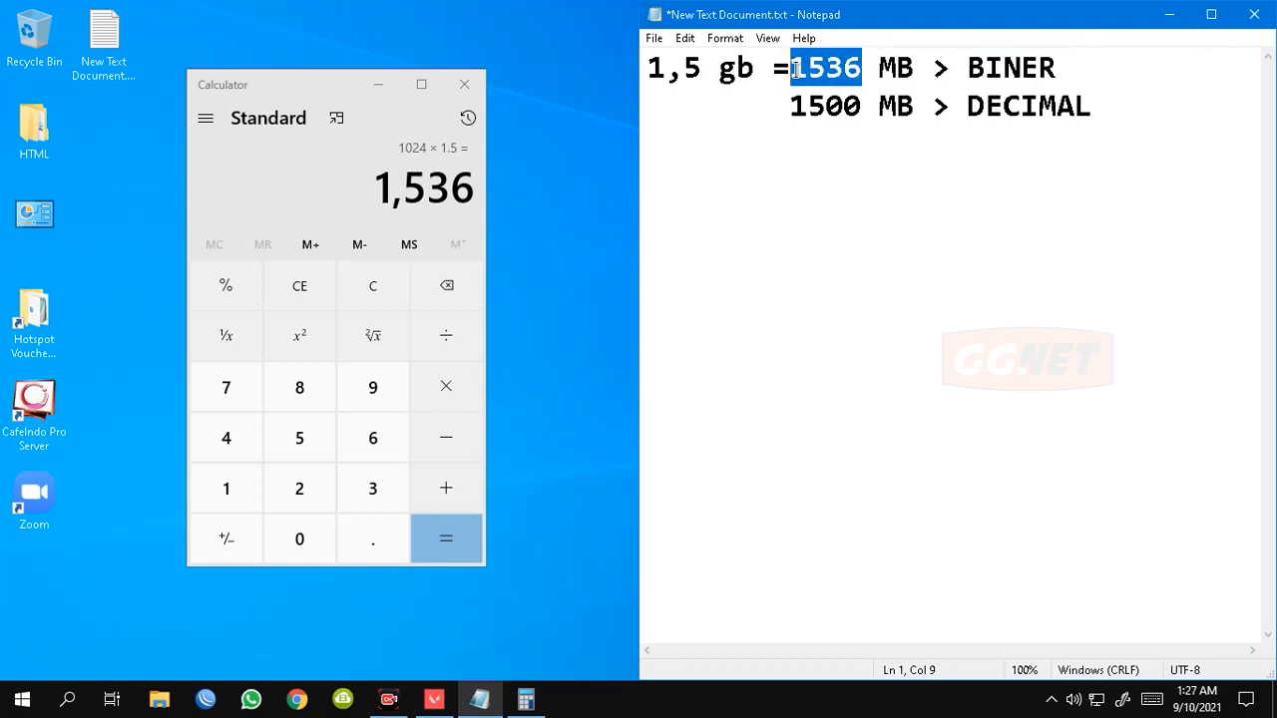
{"action": "left_click", "coordinate": [860, 117]}
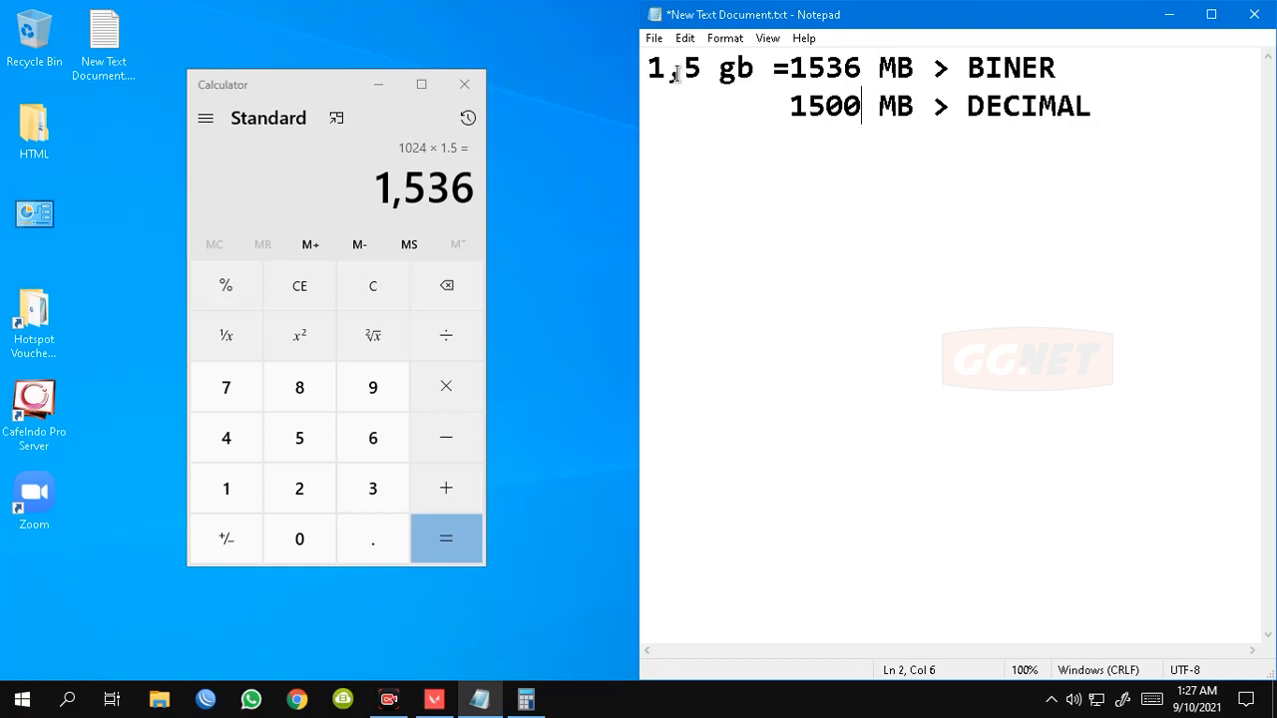
Capitalise the unit in the first line so the amount reads "1,5 GB".
{"action": "left_click_drag", "start_coordinate": [649, 70], "coordinate": [915, 68]}
{"action": "type", "text": "1,5 GB"}
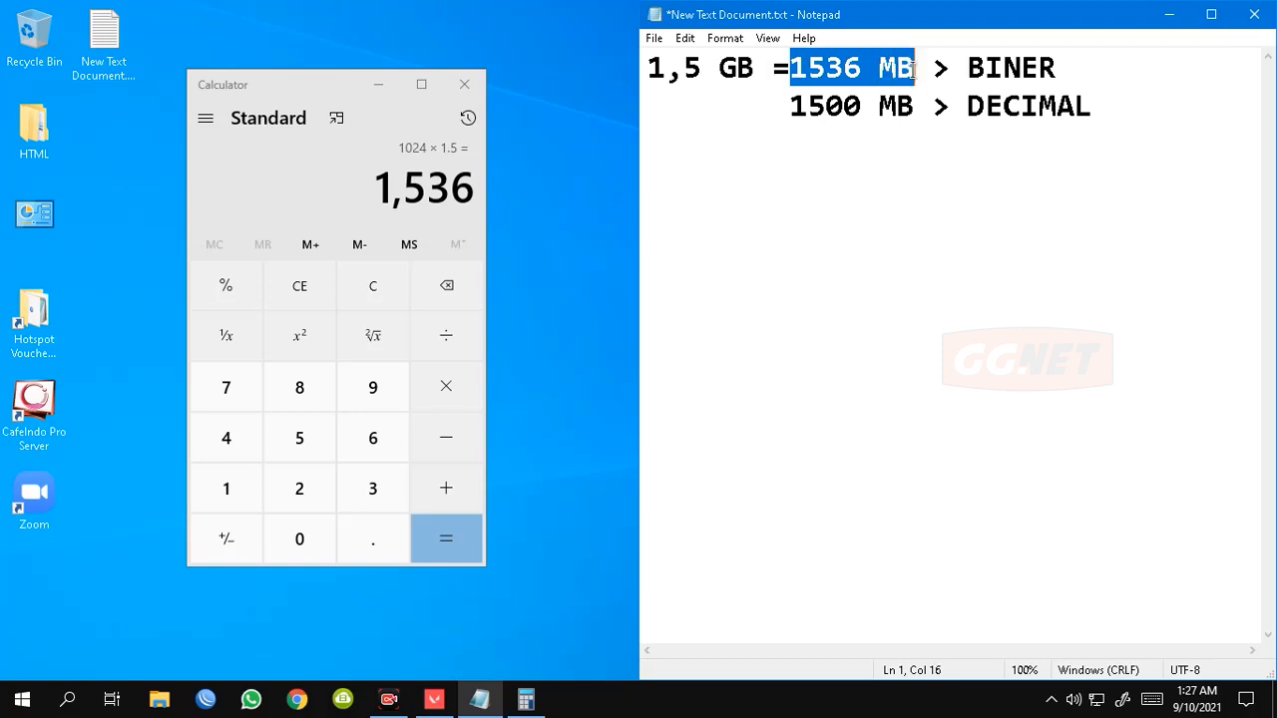
Add an empty line below the conversions and write "RAM(MB) X 1,5" on the line after it.
{"action": "left_click", "coordinate": [1118, 130]}
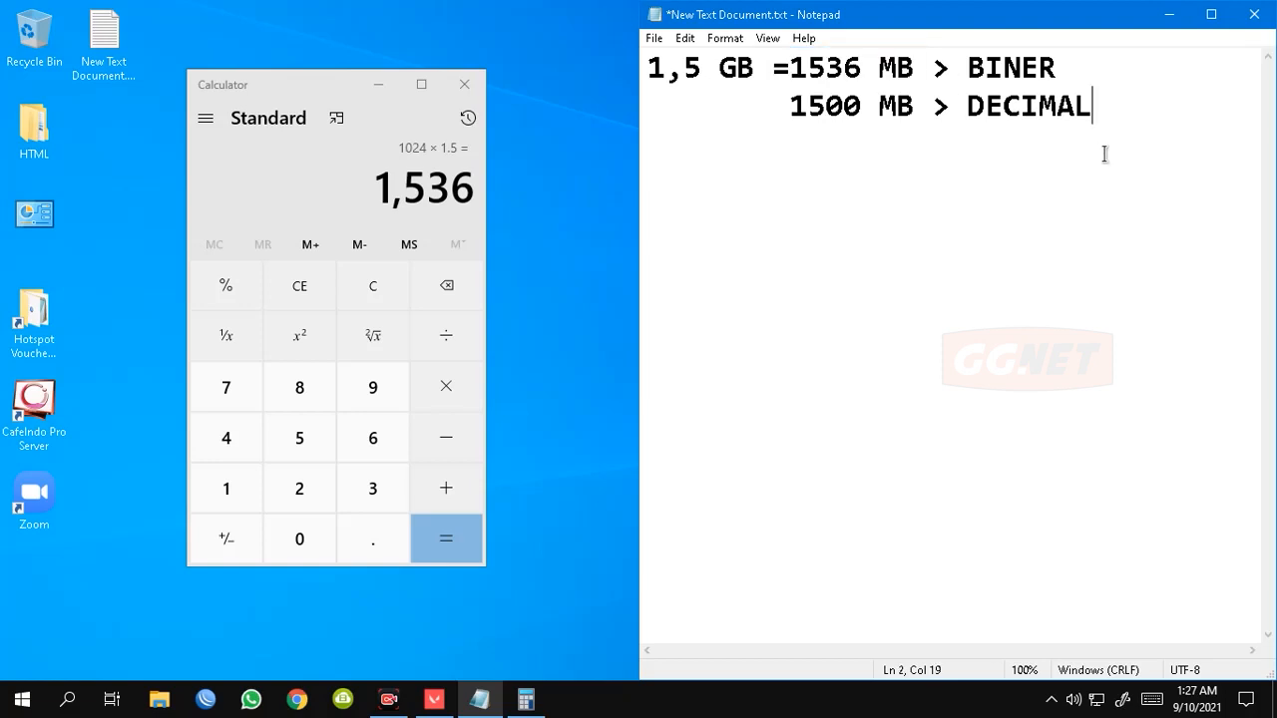
{"action": "key", "text": "Return"}
{"action": "key", "text": "Return"}
{"action": "type", "text": "RAM"}
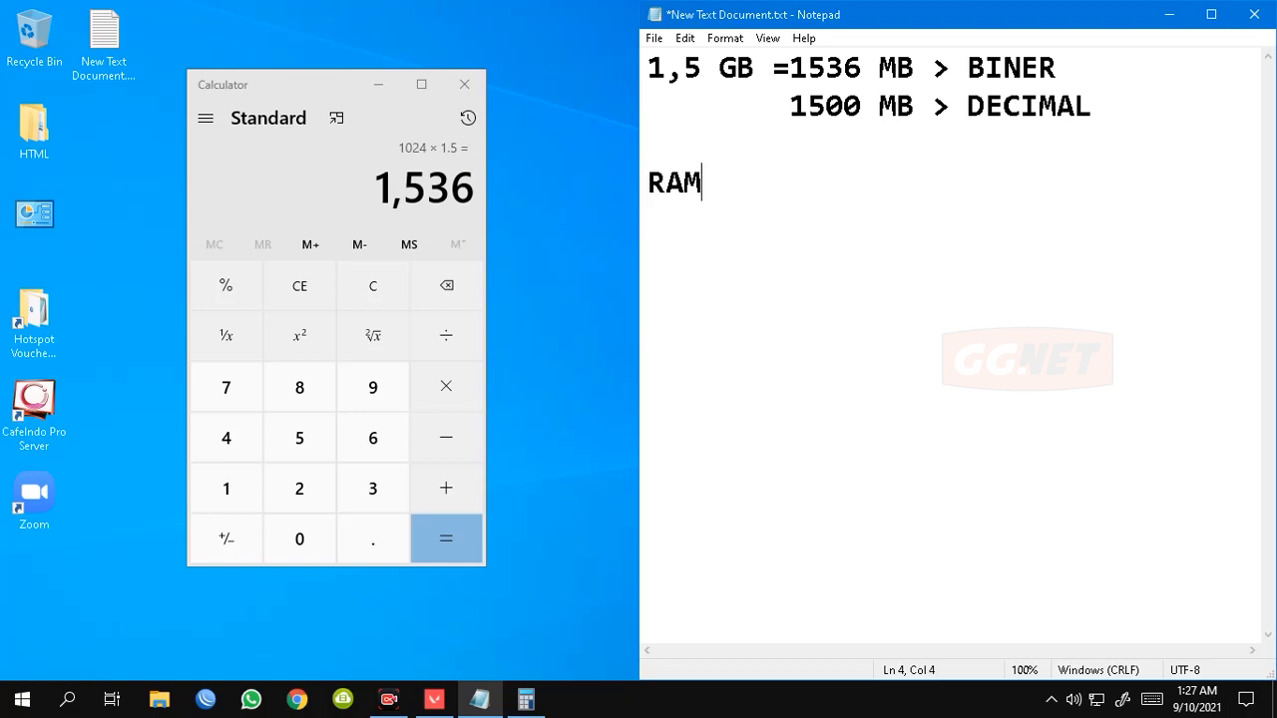
{"action": "type", "text": "(MB"}
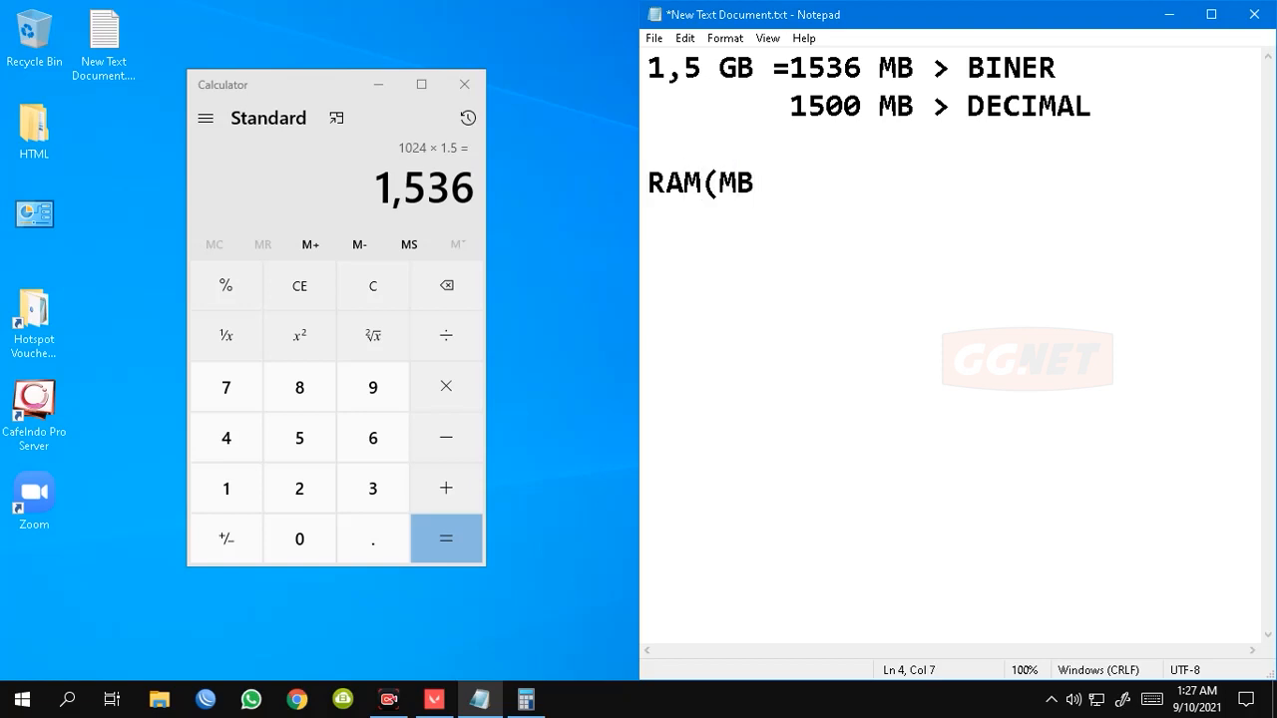
{"action": "type", "text": ") X 1"}
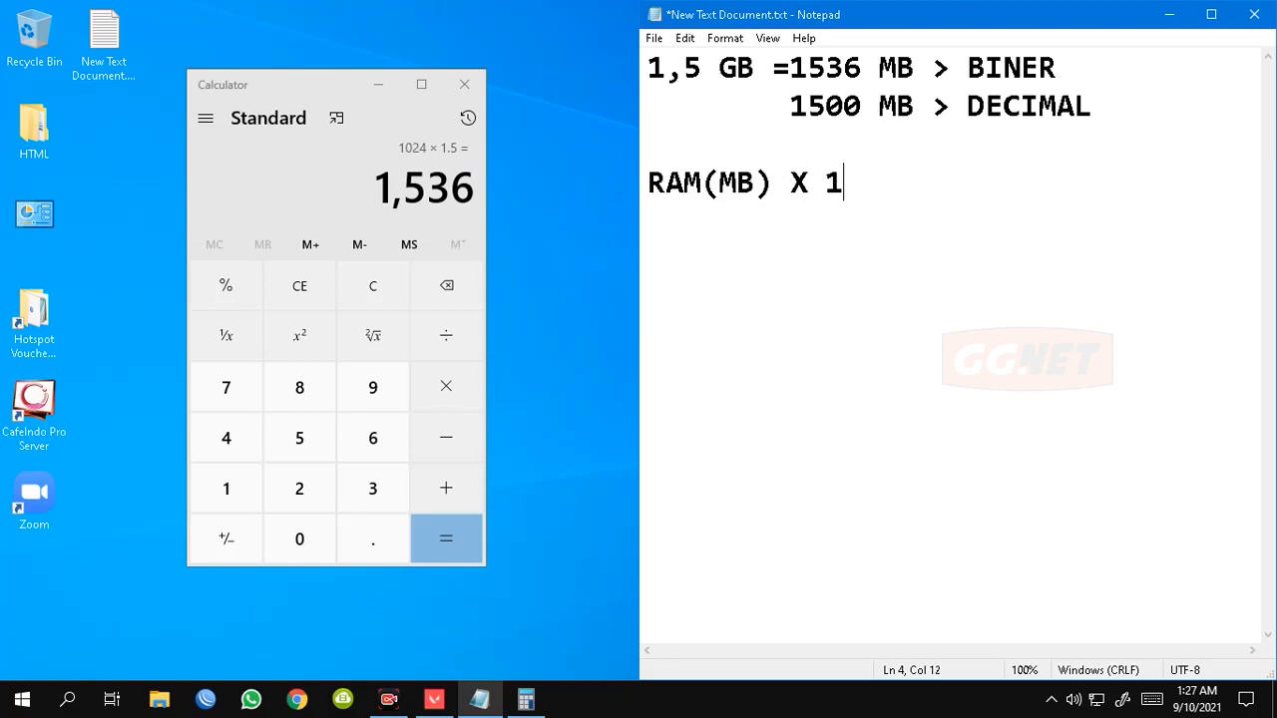
{"action": "type", "text": ",5"}
Insert "INITIAL SIZE= " in front of the RAM(MB) X 1,5 formula.
{"action": "left_click", "coordinate": [649, 185]}
{"action": "type", "text": "INITIAL"}
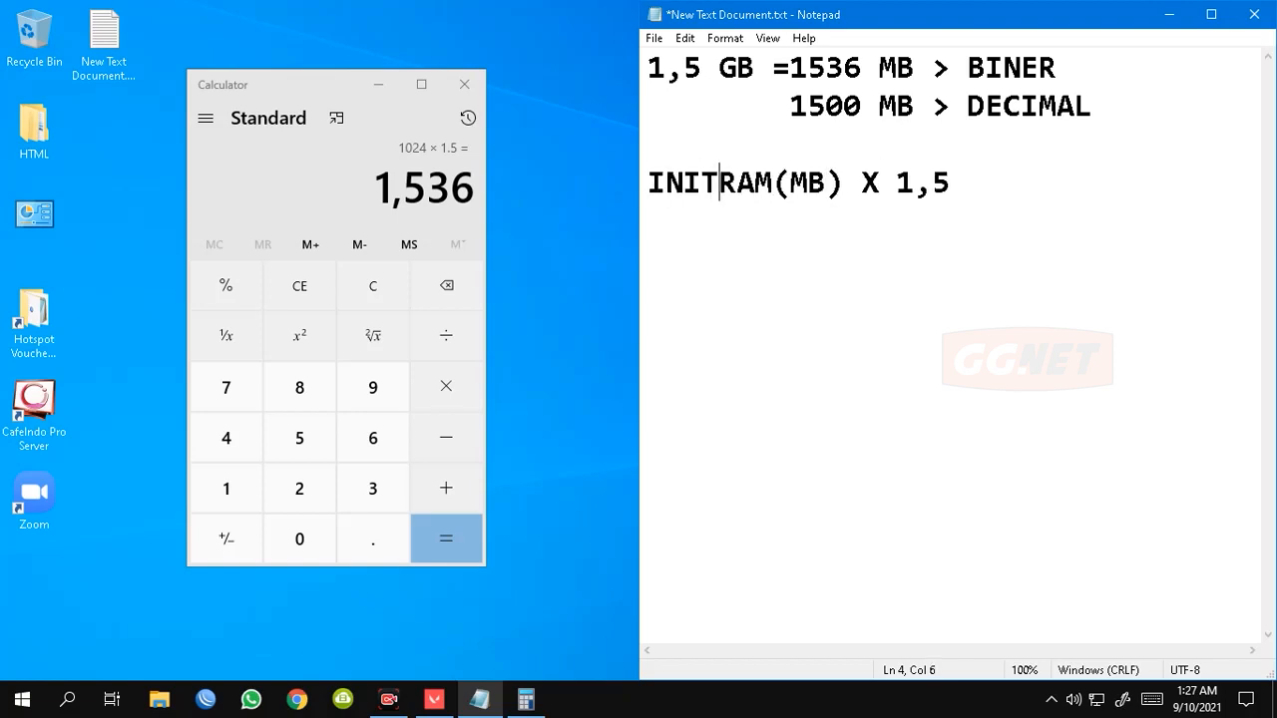
{"action": "type", "text": " SIZE"}
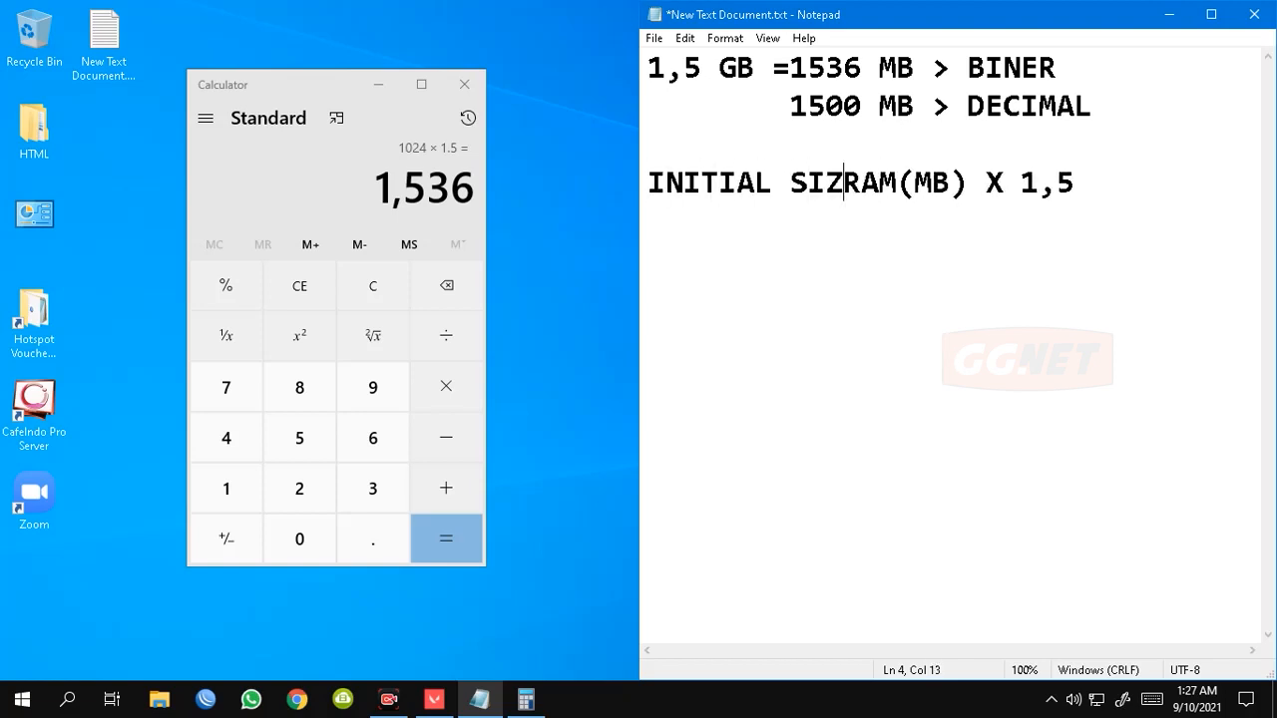
{"action": "type", "text": "="}
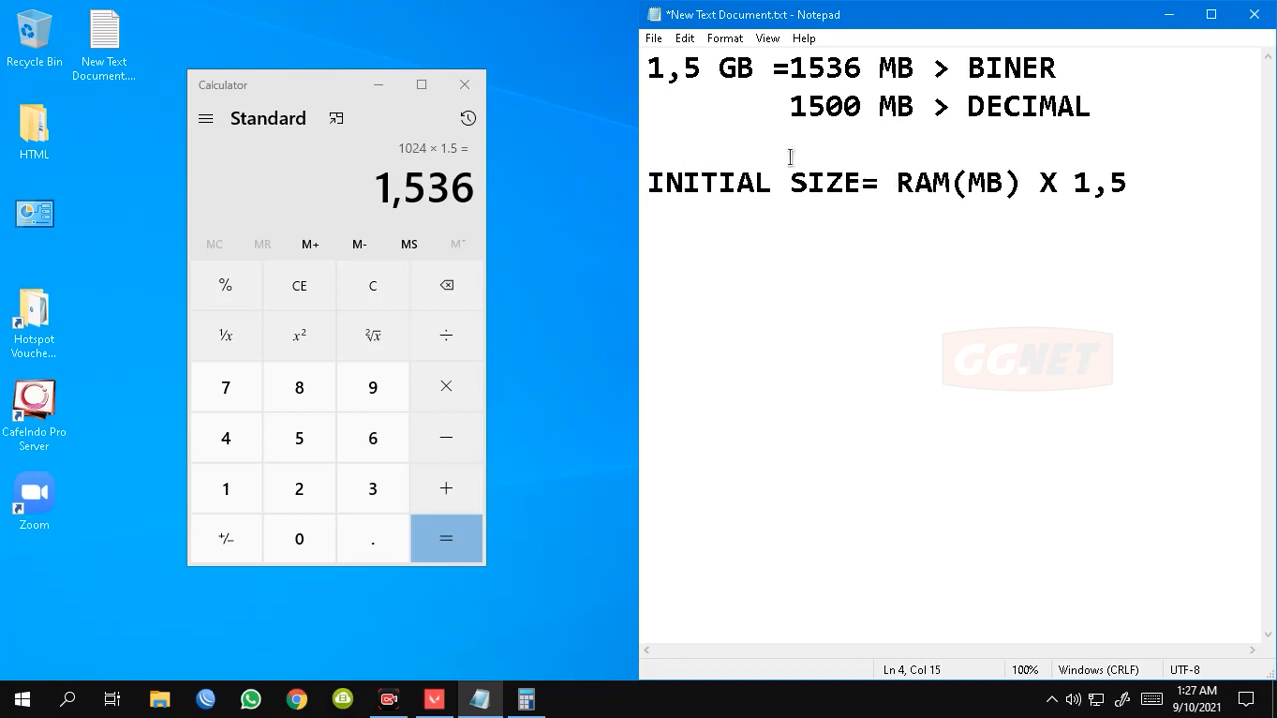
Add the line "MAXIMUM SIZE= RAM(MB) X 3" directly below the initial size formula.
{"action": "left_click_drag", "start_coordinate": [896, 185], "coordinate": [1131, 189]}
{"action": "left_click", "coordinate": [1159, 190]}
{"action": "key", "text": "Return"}
{"action": "type", "text": "MAXI"}
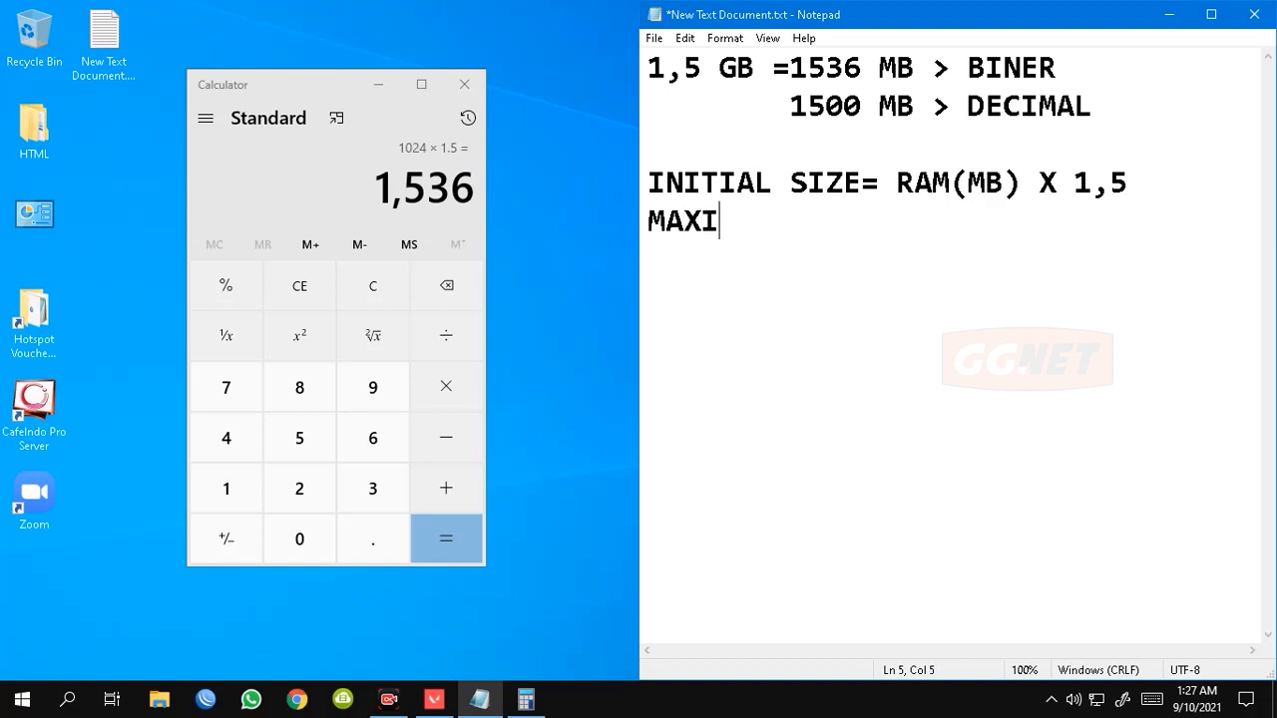
{"action": "type", "text": "MUM"}
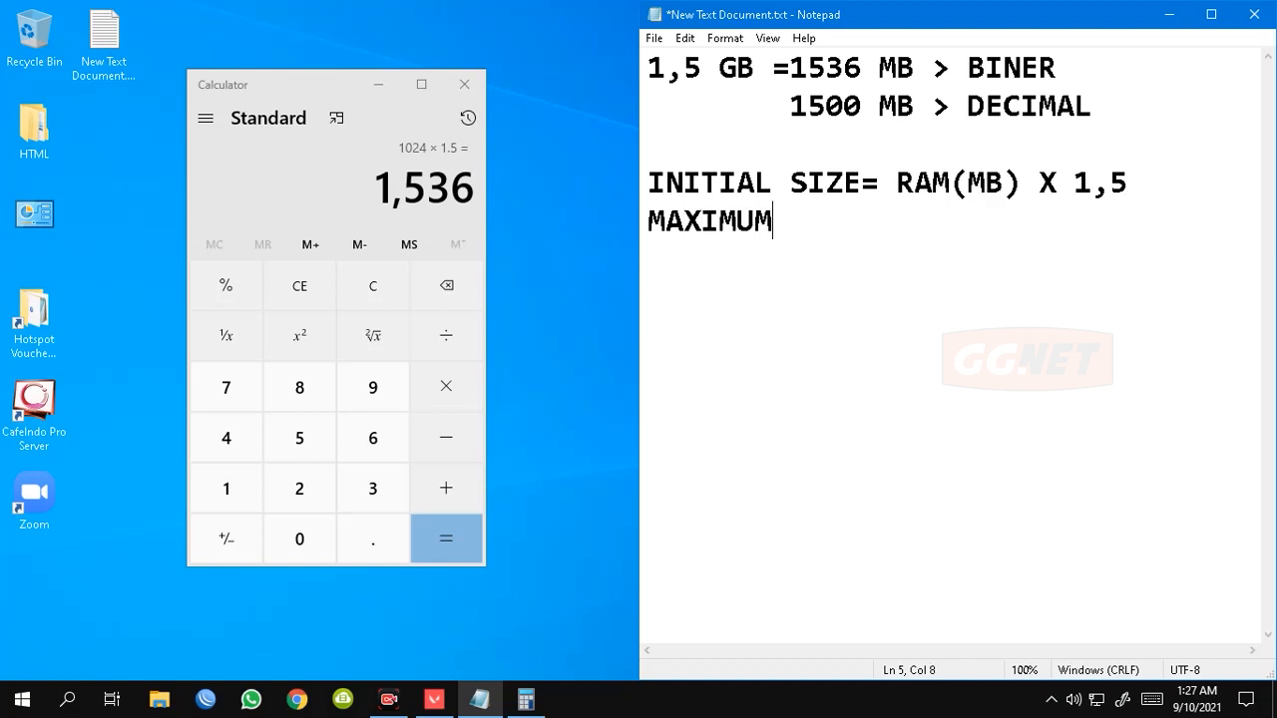
{"action": "type", "text": " SIZE"}
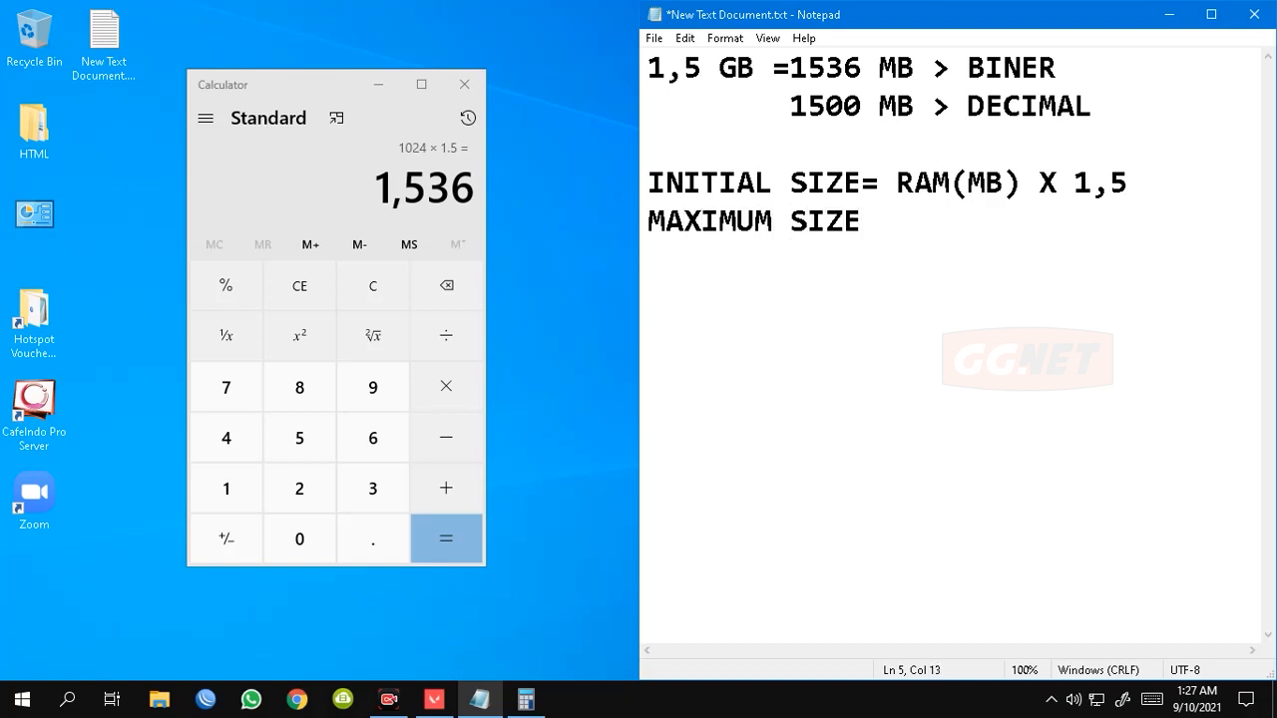
{"action": "type", "text": "= RAM"}
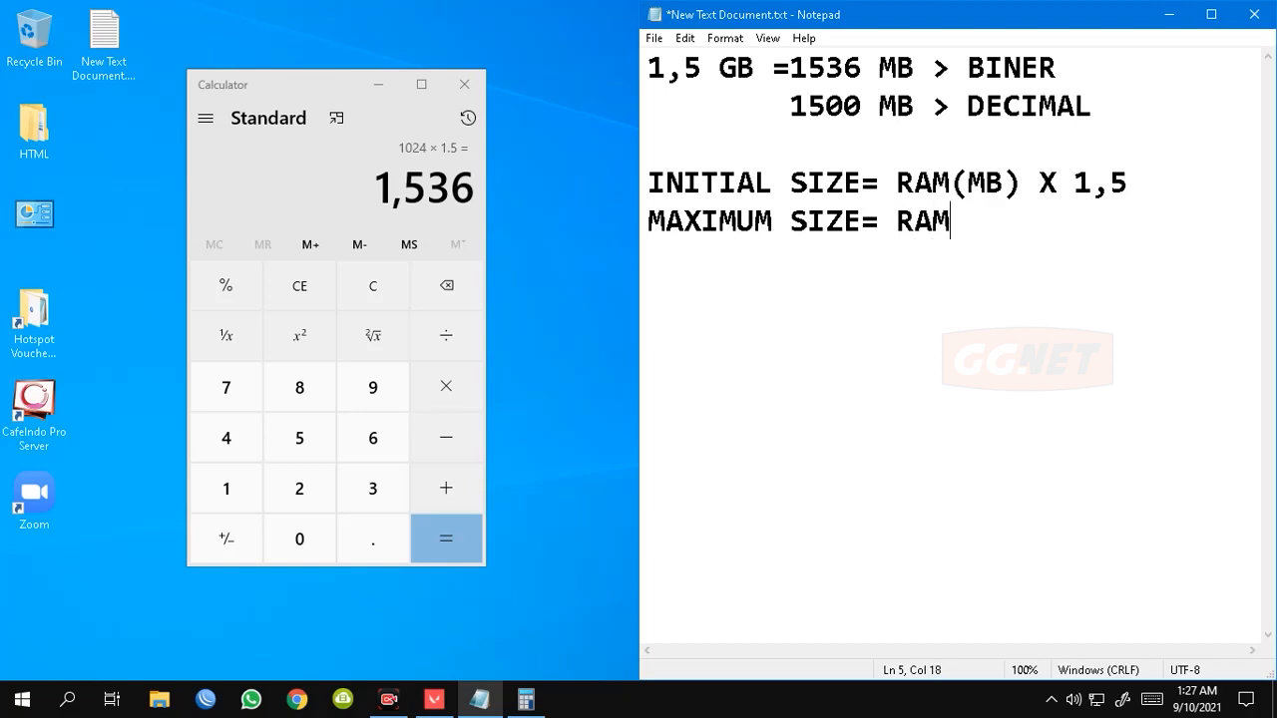
{"action": "type", "text": "(MB)"}
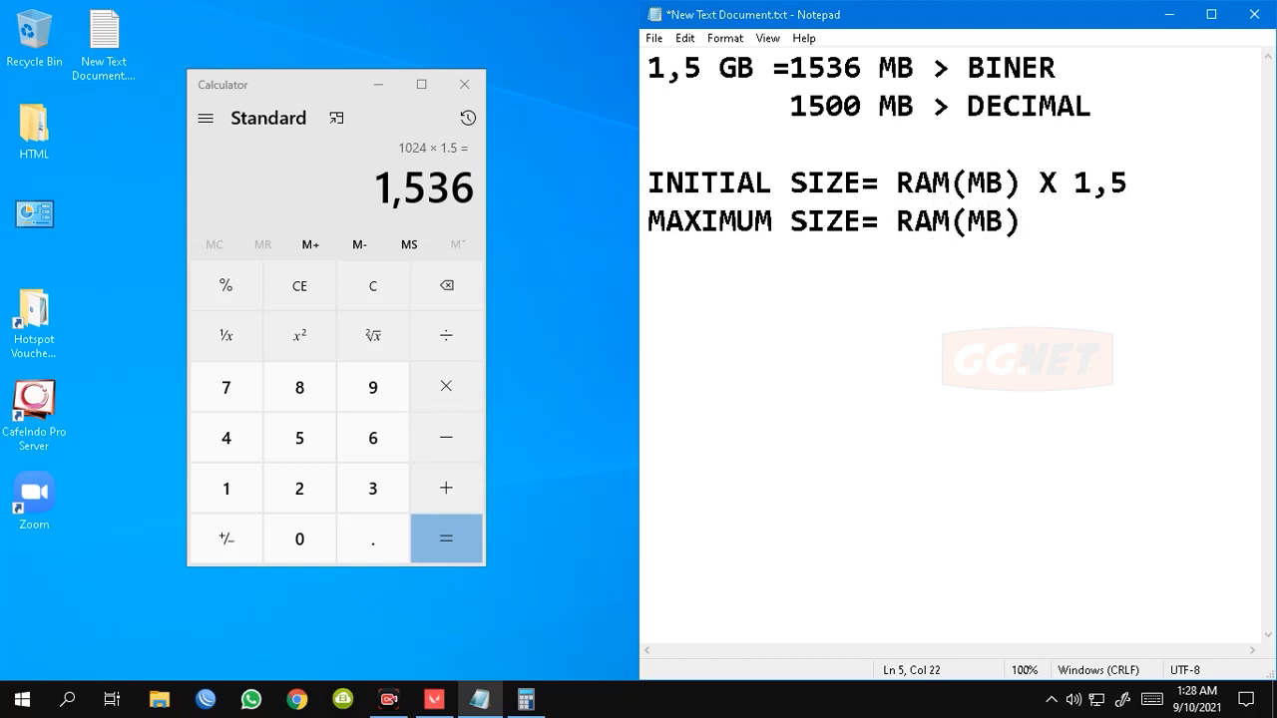
{"action": "type", "text": " X 3"}
Leave an empty line below the two size formulas and write "1,5 X 1024" under it.
{"action": "key", "text": "Return"}
{"action": "key", "text": "Return"}
{"action": "left_click_drag", "start_coordinate": [649, 78], "coordinate": [703, 79]}
{"action": "left_click", "coordinate": [705, 287]}
{"action": "type", "text": "1,"}
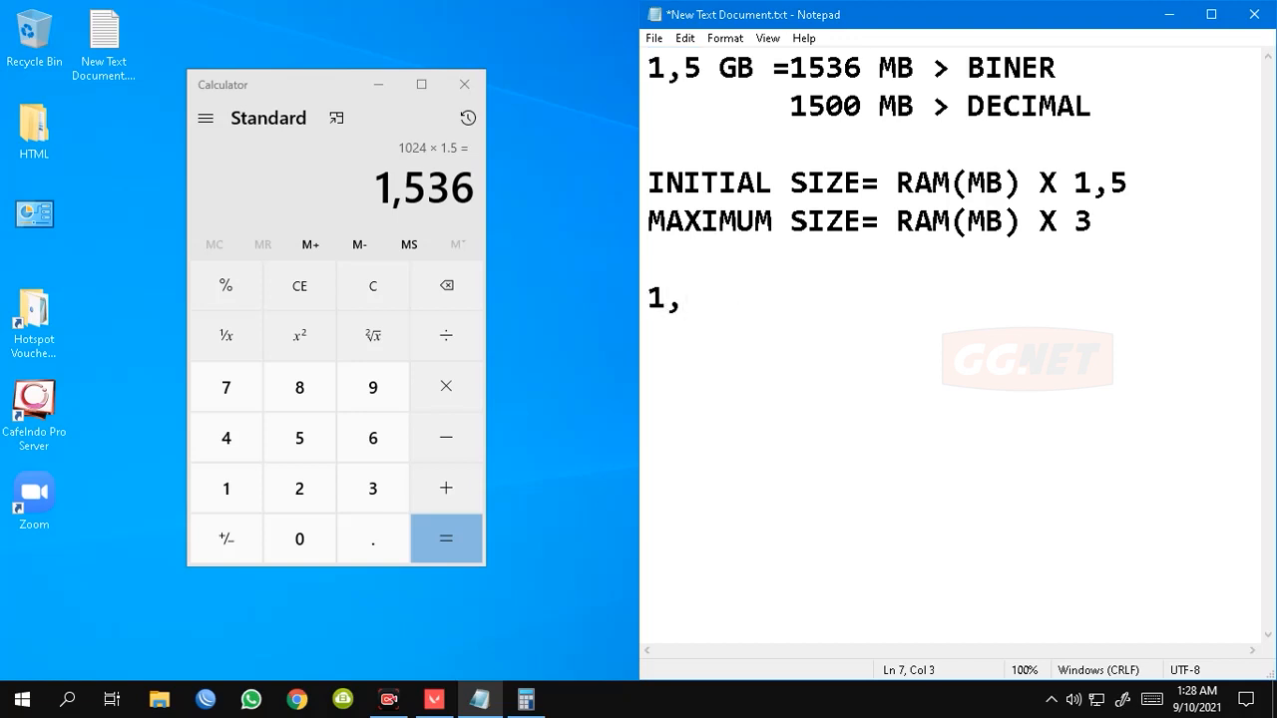
{"action": "type", "text": "5 X 1024"}
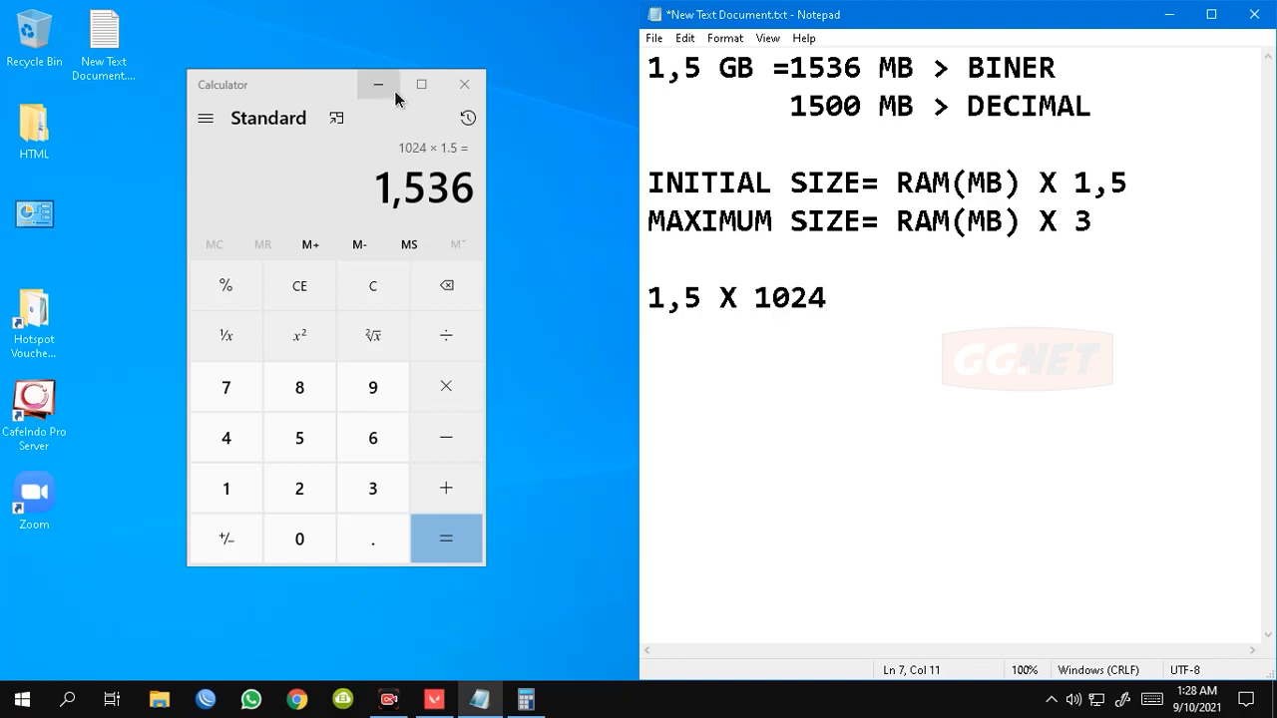
Extend the example calculation so it reads "1,5 X 1024 X 1,5", with a decimal comma in the last factor.
{"action": "left_click", "coordinate": [426, 150]}
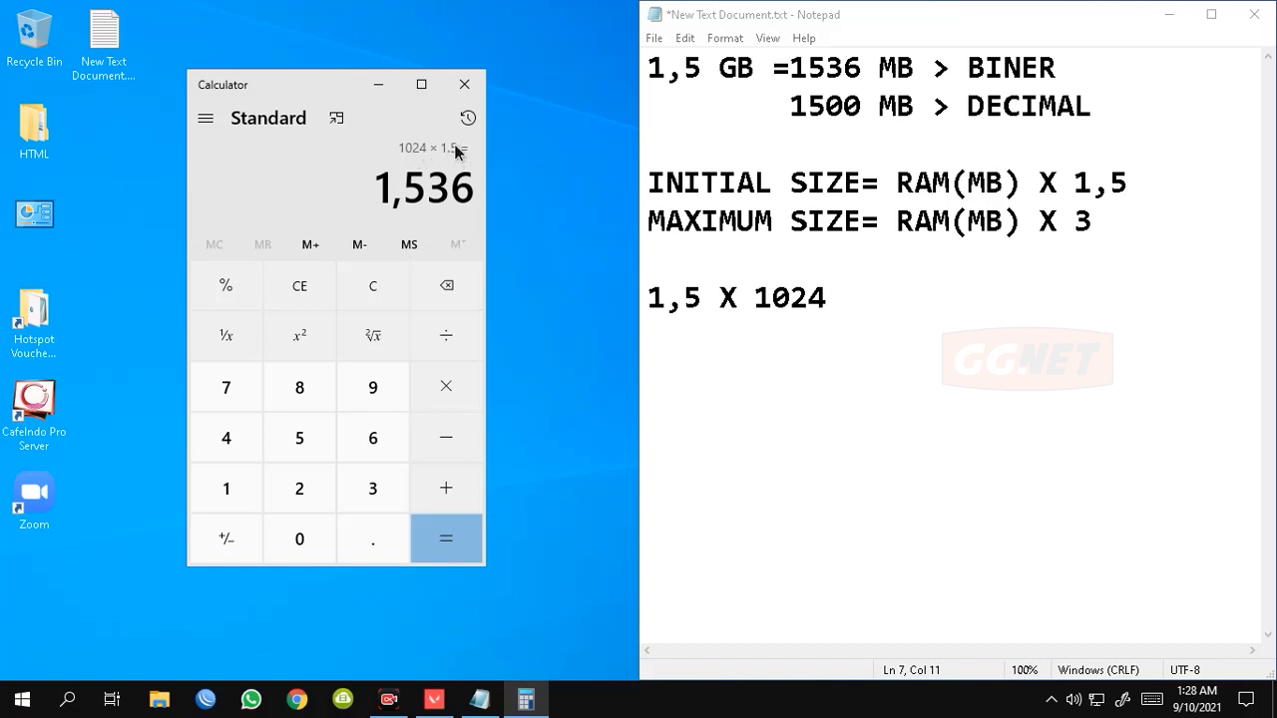
{"action": "left_click", "coordinate": [875, 305]}
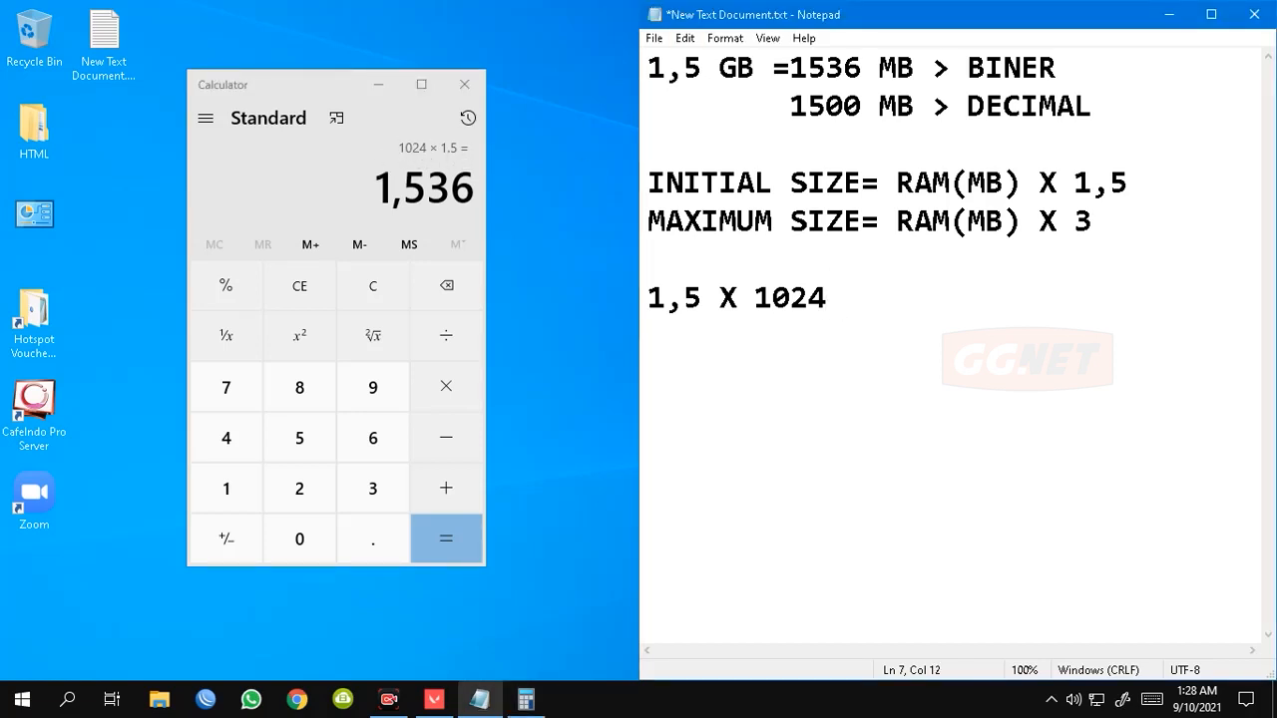
{"action": "type", "text": "X 1.5"}
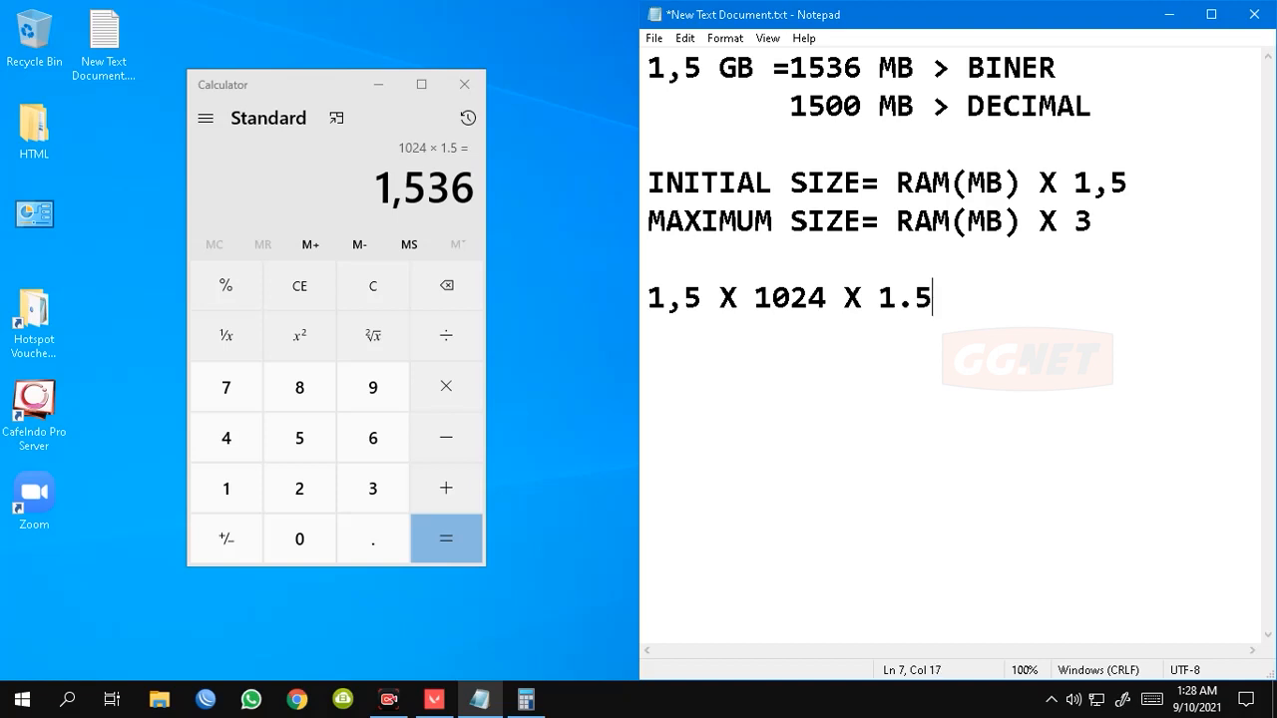
{"action": "left_click_drag", "start_coordinate": [913, 300], "coordinate": [882, 307]}
{"action": "type", "text": ","}
Compare the factors of the example calculation with the GB to MB conversion and the initial and maximum size formulas.
{"action": "left_click_drag", "start_coordinate": [1128, 186], "coordinate": [1075, 186]}
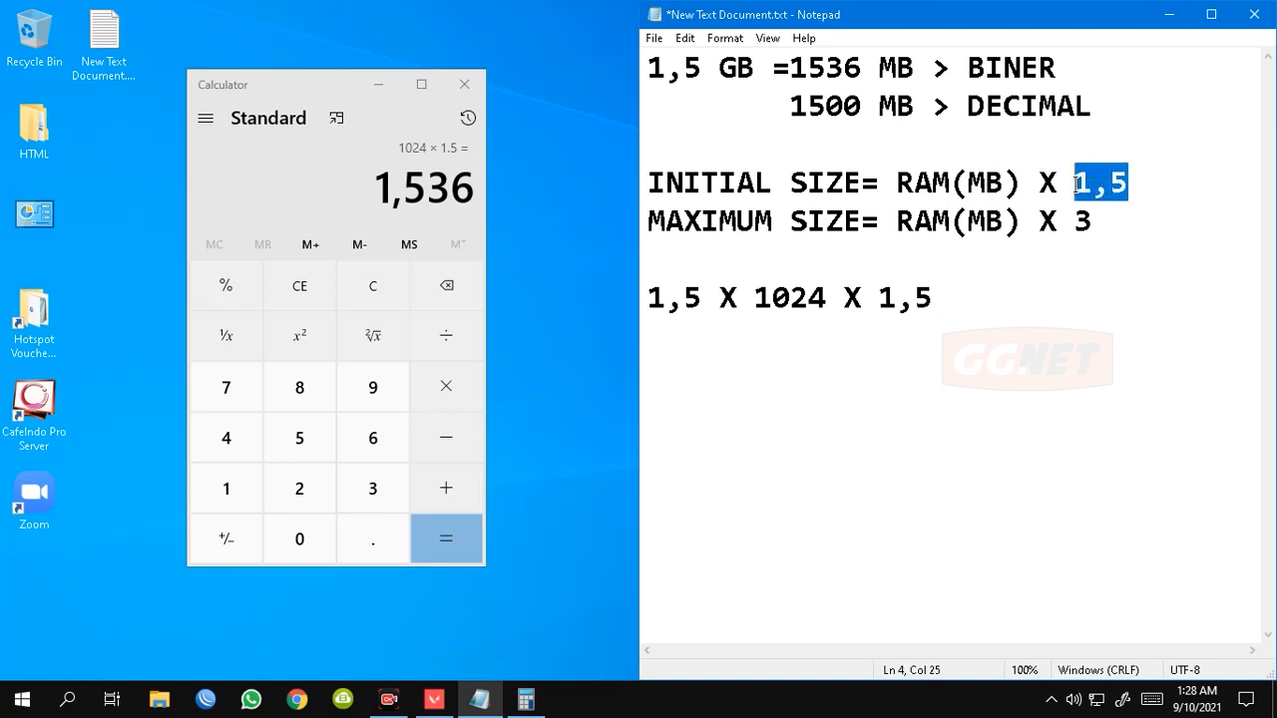
{"action": "left_click_drag", "start_coordinate": [958, 302], "coordinate": [826, 302]}
{"action": "left_click", "coordinate": [824, 301]}
{"action": "left_click", "coordinate": [758, 302]}
{"action": "mouse_move", "coordinate": [649, 302]}
{"action": "left_mouse_down"}
{"action": "mouse_move", "coordinate": [828, 302]}
{"action": "mouse_move", "coordinate": [650, 305]}
{"action": "left_mouse_up"}
{"action": "left_click", "coordinate": [824, 298]}
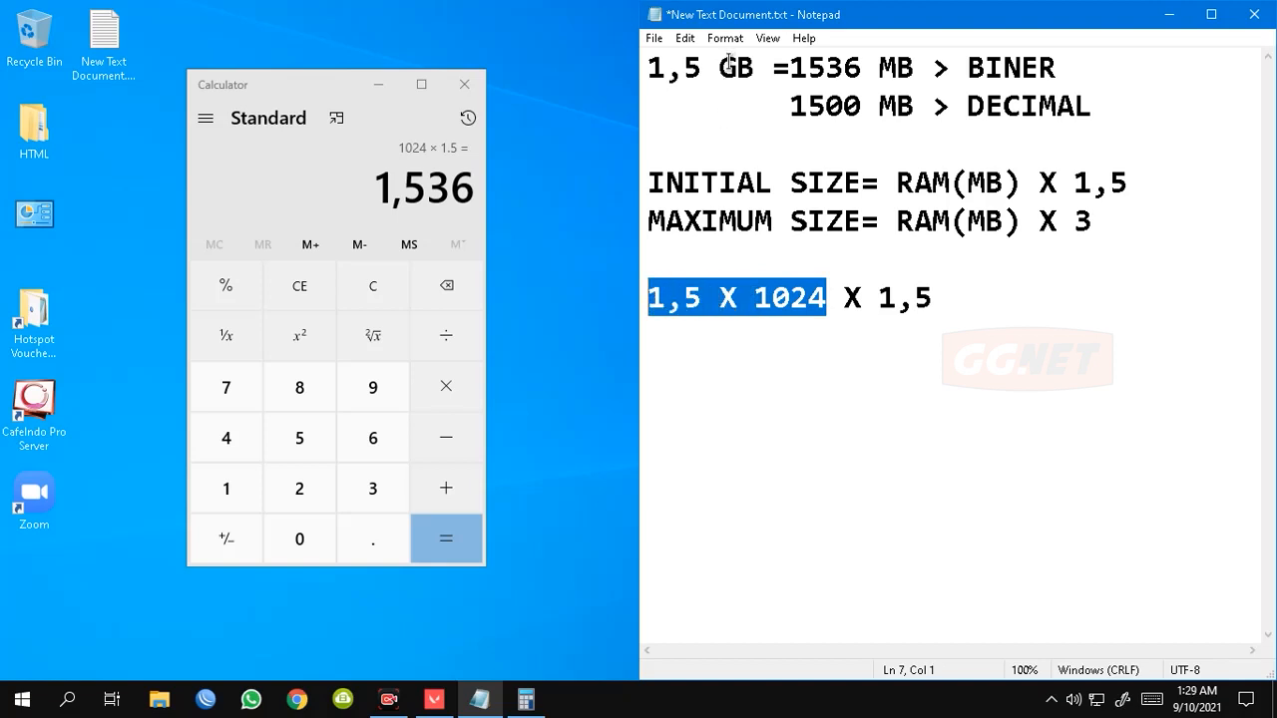
{"action": "left_click_drag", "start_coordinate": [721, 68], "coordinate": [754, 68]}
{"action": "left_click_drag", "start_coordinate": [878, 68], "coordinate": [912, 68]}
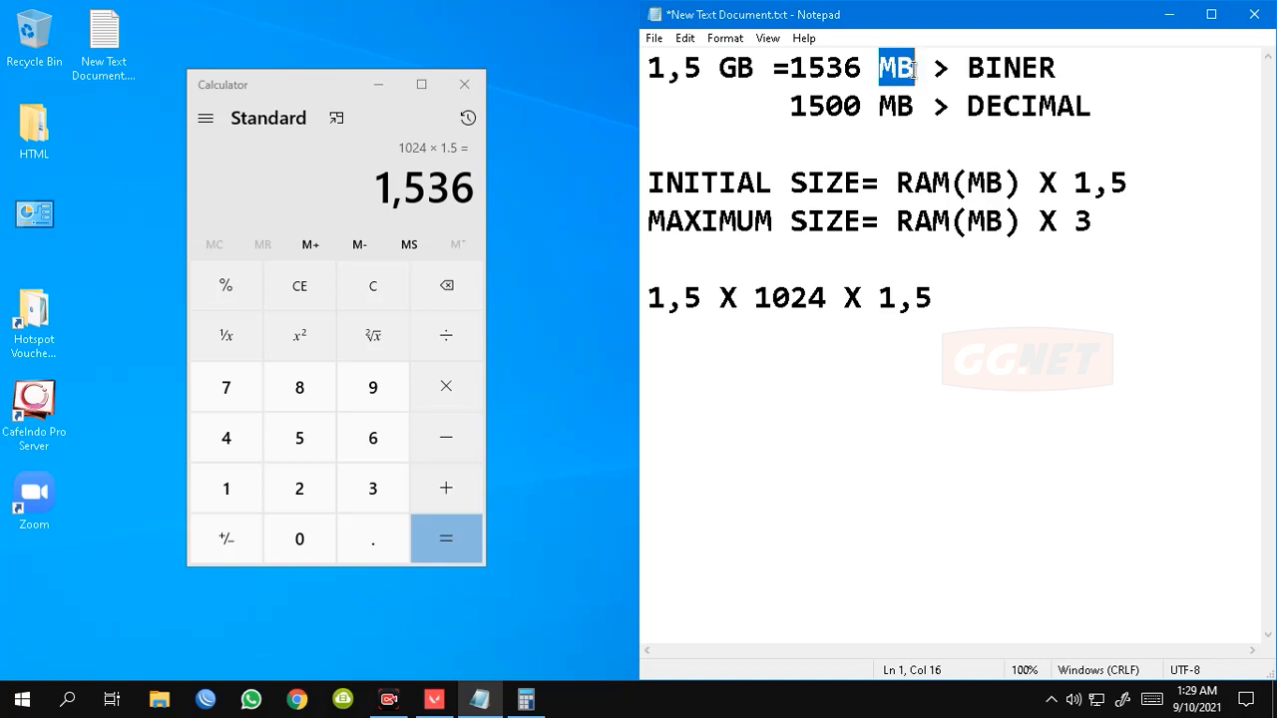
{"action": "left_click", "coordinate": [912, 68]}
{"action": "left_click_drag", "start_coordinate": [942, 298], "coordinate": [648, 297]}
{"action": "left_click", "coordinate": [982, 303]}
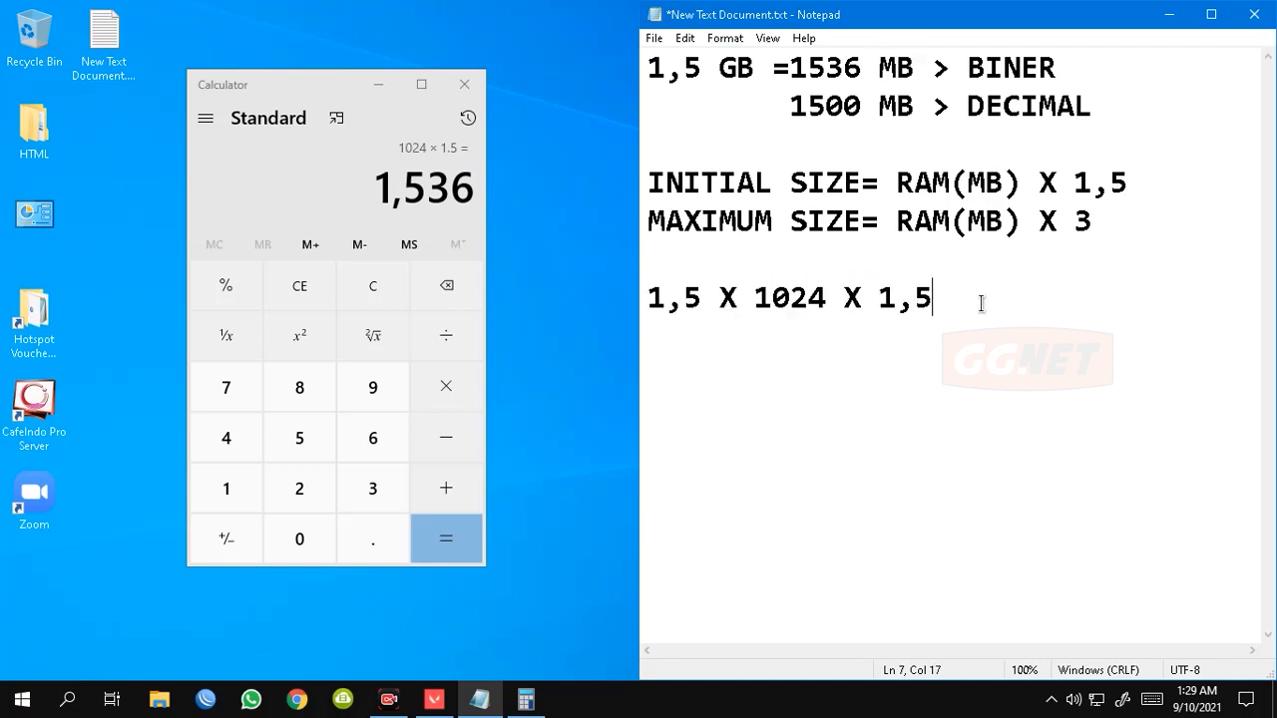
{"action": "left_click_drag", "start_coordinate": [1115, 222], "coordinate": [648, 183]}
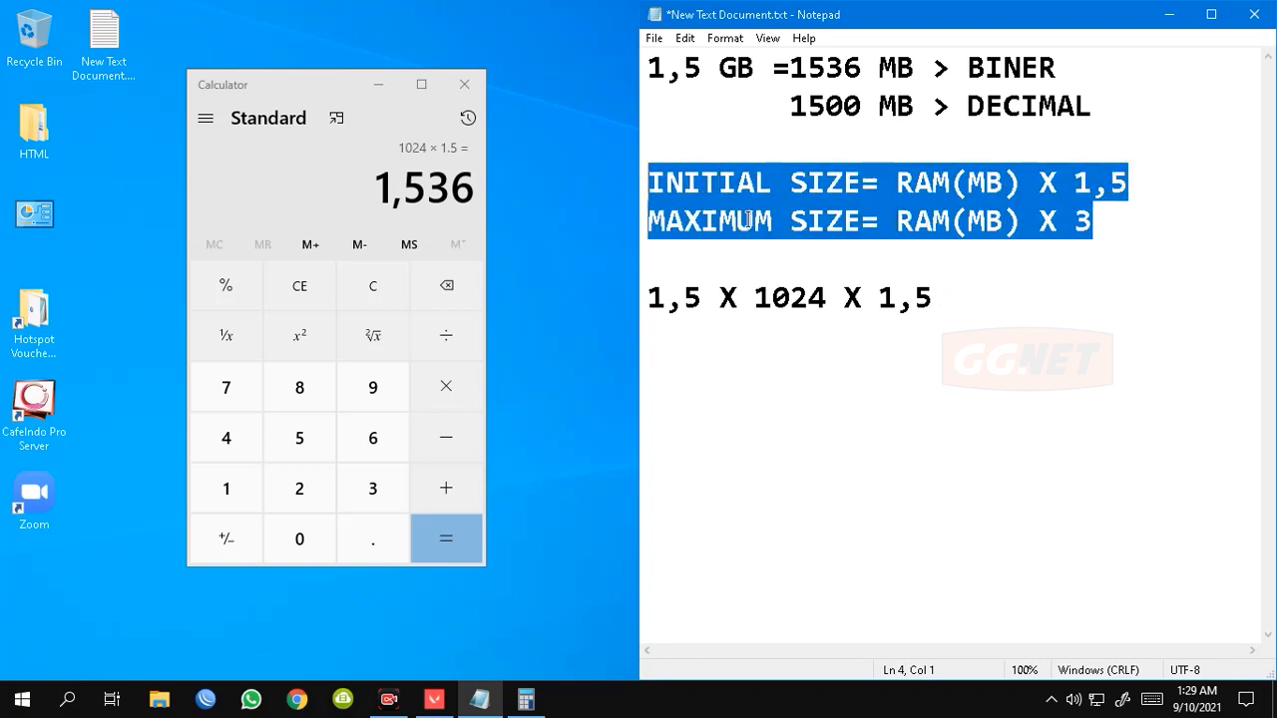
Add two line breaks after the example calculation to leave space for more notes.
{"action": "left_click", "coordinate": [1021, 303]}
{"action": "key", "text": "Return"}
{"action": "key", "text": "Return"}
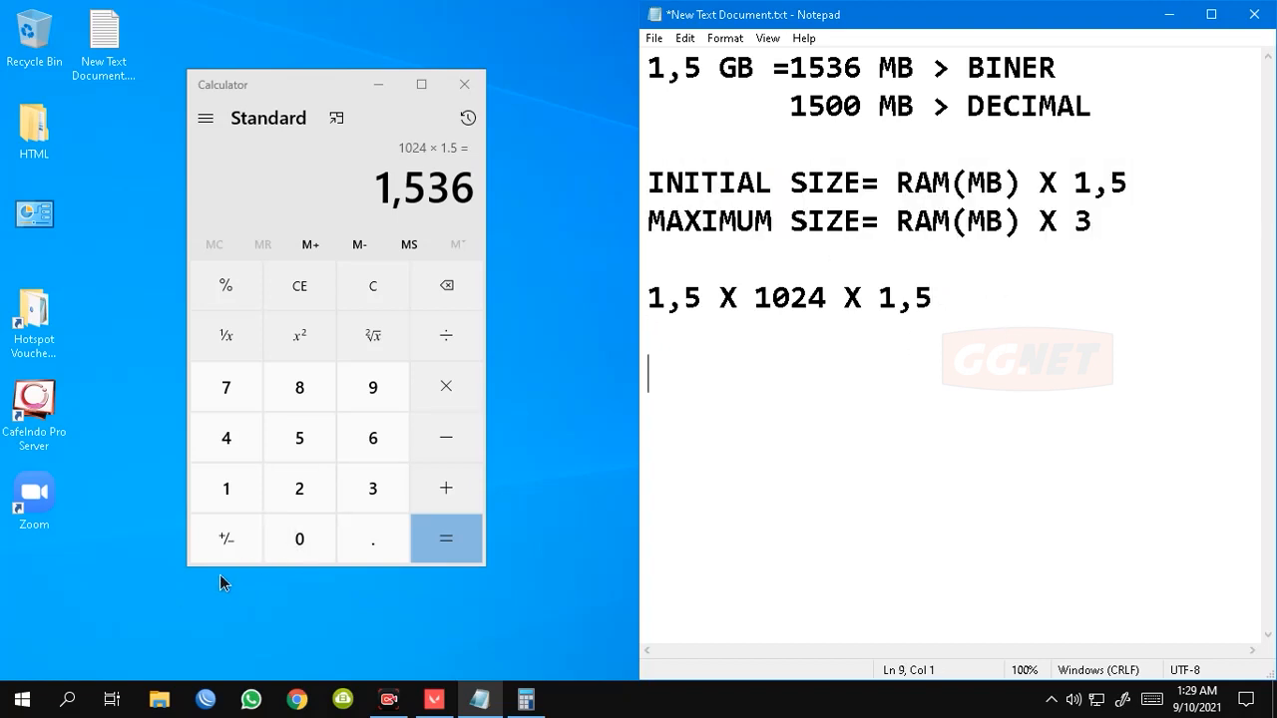
Open File Explorer maximized and show the properties of This PC.
{"action": "key", "text": "super+e"}
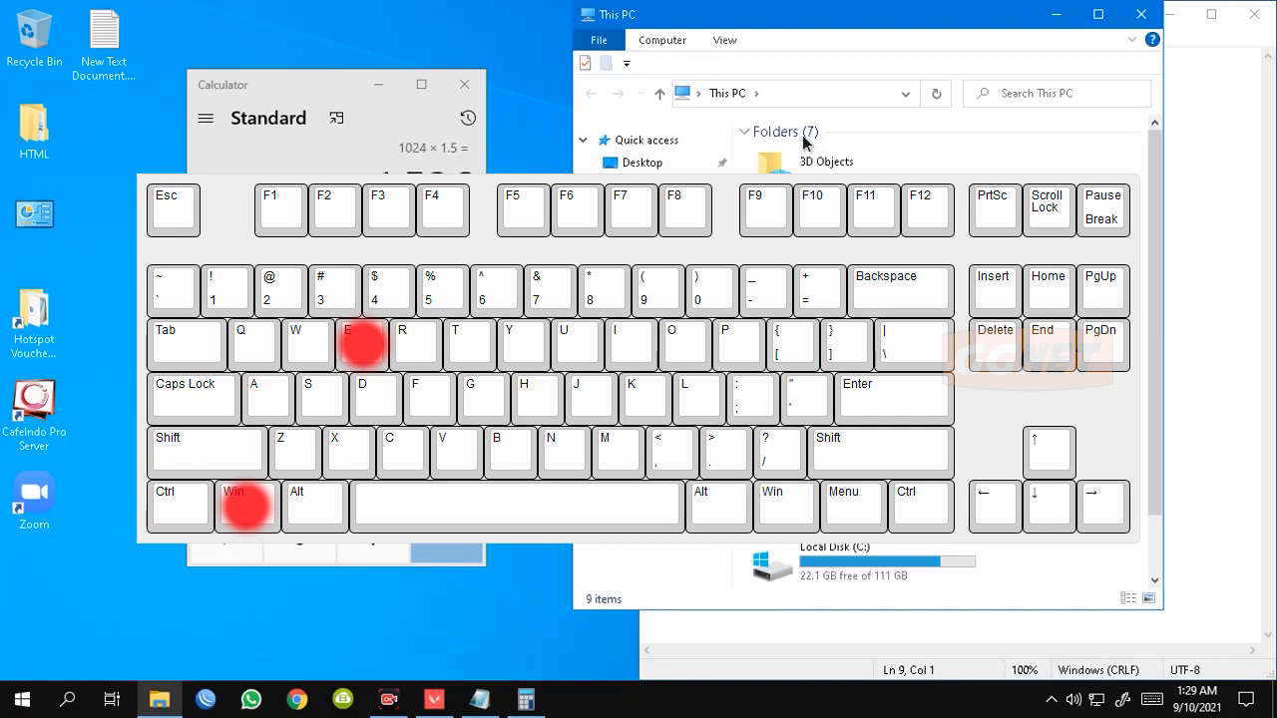
{"action": "left_click_drag", "start_coordinate": [882, 24], "coordinate": [618, 48]}
{"action": "double_click", "coordinate": [612, 49]}
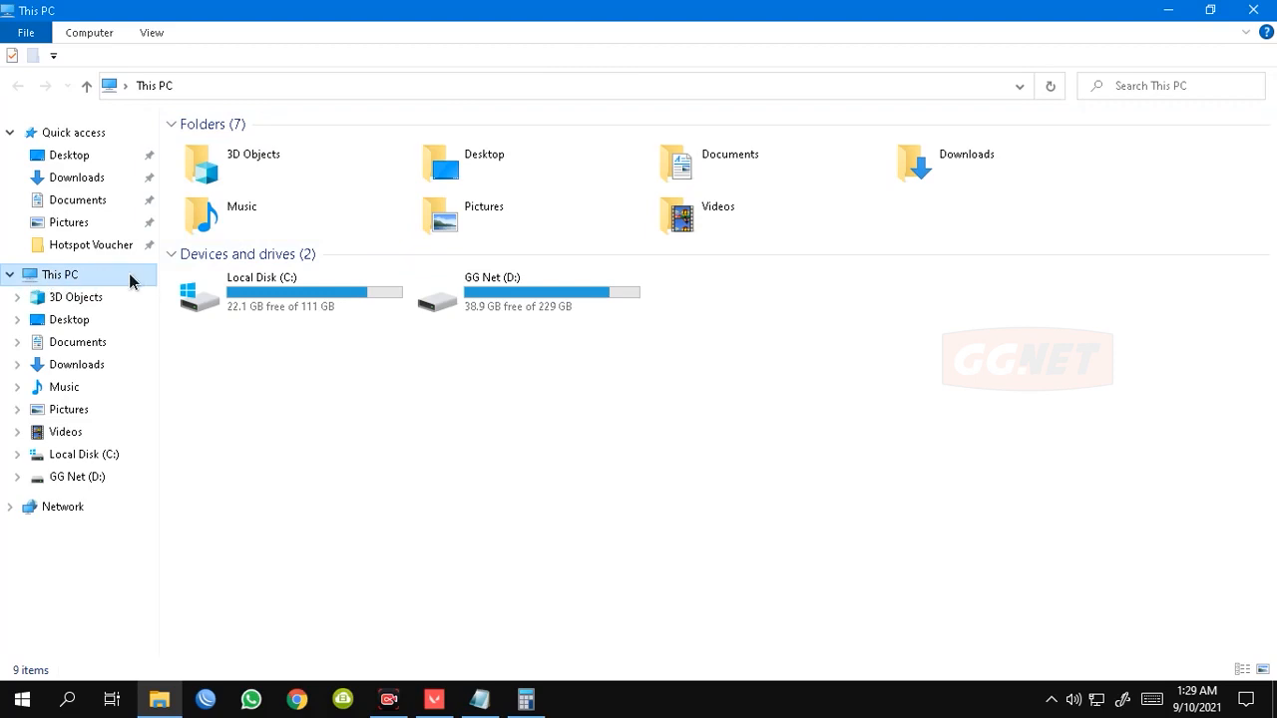
{"action": "right_click", "coordinate": [130, 280]}
{"action": "left_click", "coordinate": [288, 523]}
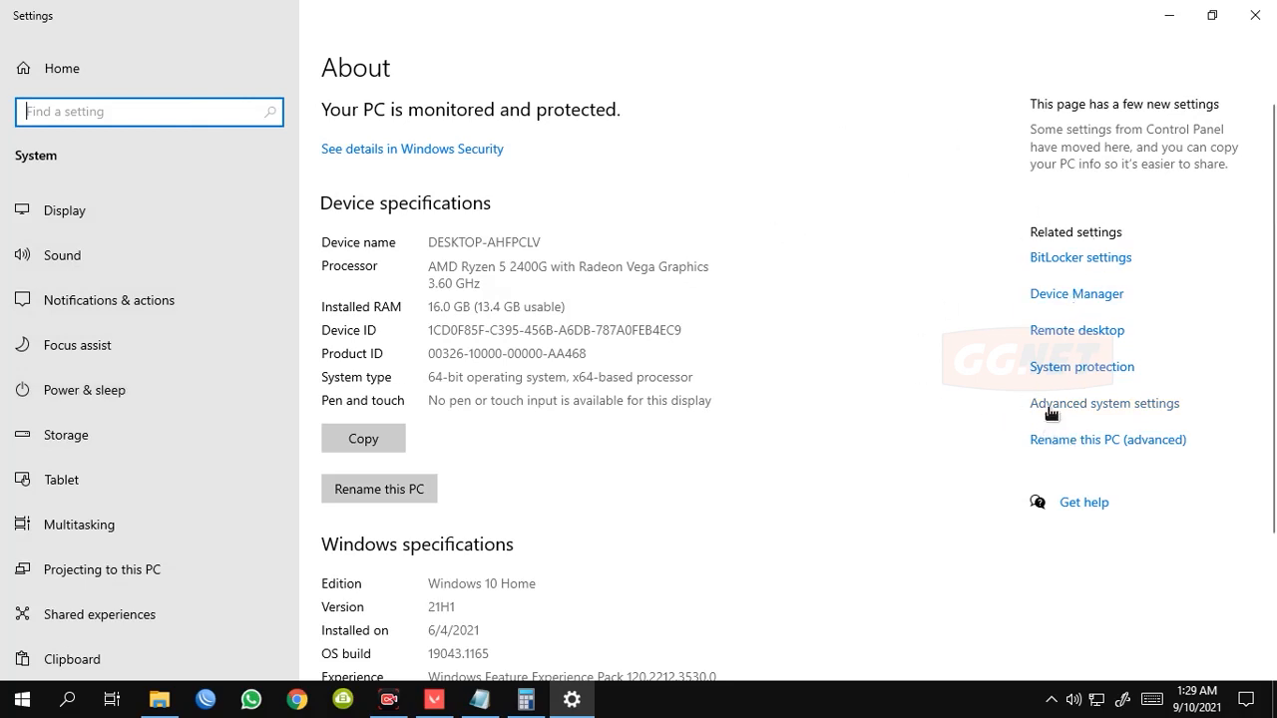
Open the advanced system settings and close the Settings and File Explorer windows.
{"action": "left_click", "coordinate": [1146, 407]}
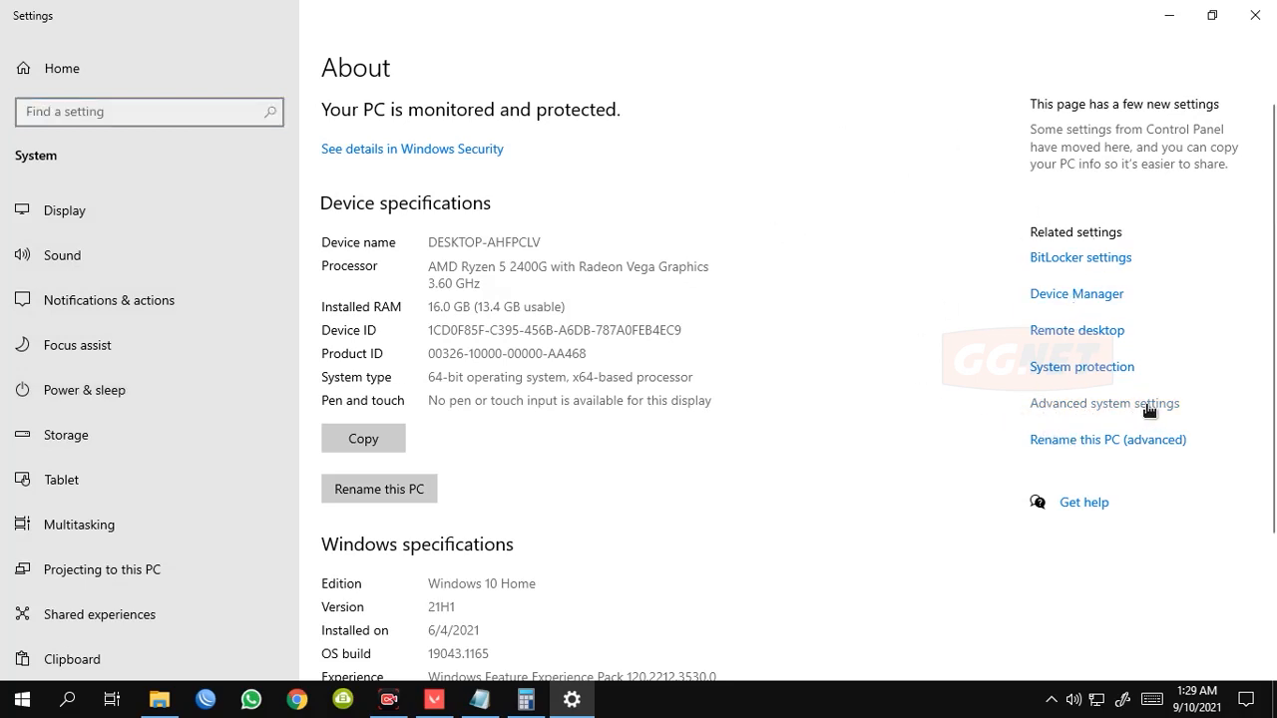
{"action": "left_click", "coordinate": [1255, 10]}
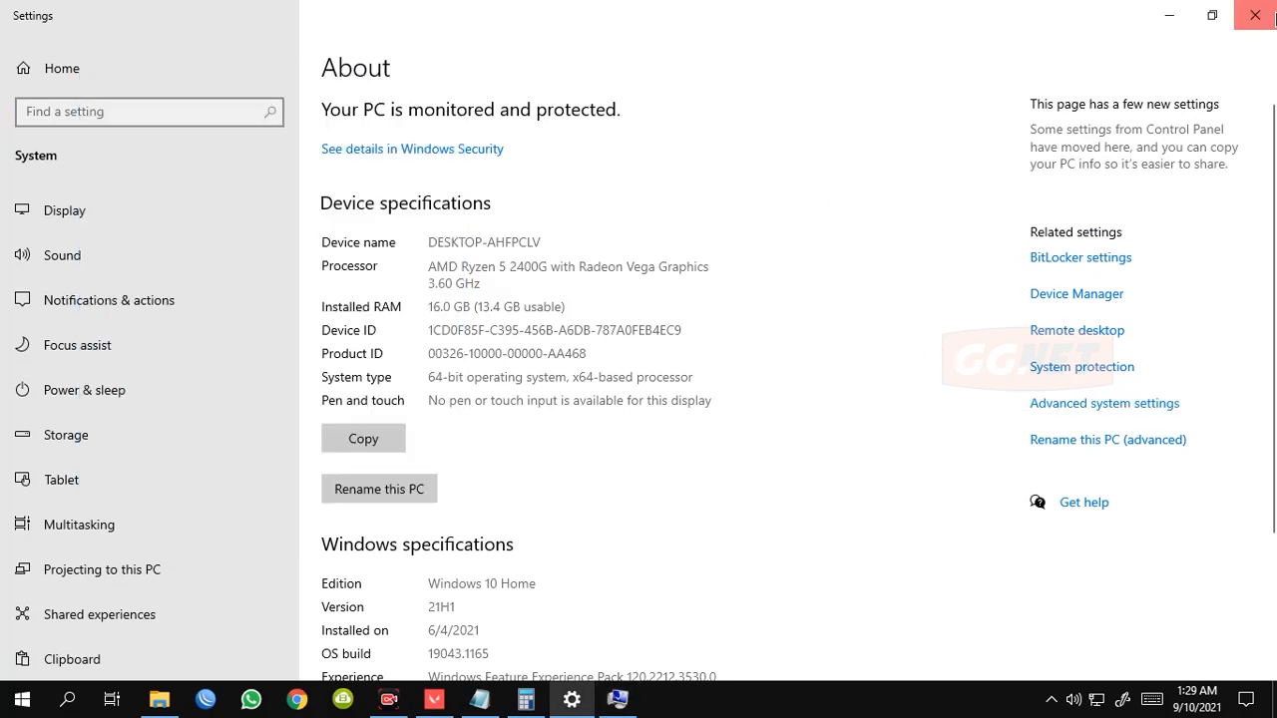
{"action": "left_click", "coordinate": [1258, 7]}
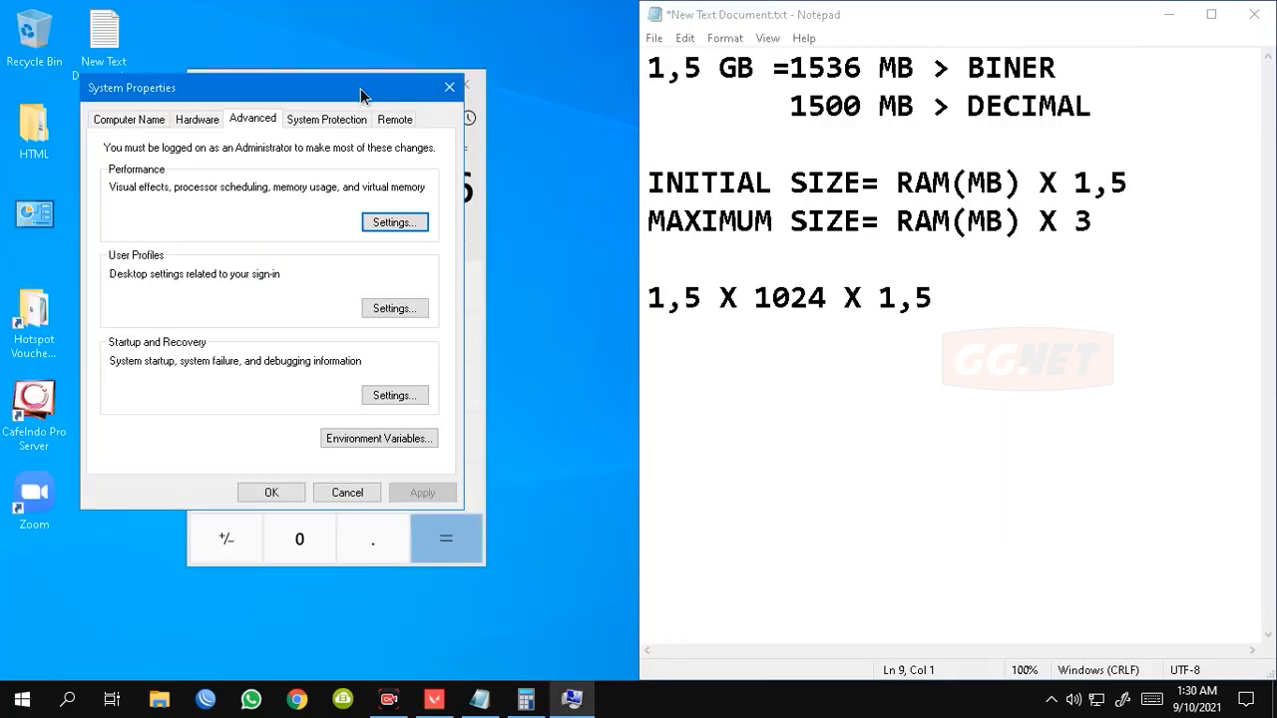
Rearrange Calculator and System Properties so that the system dialog is fully visible beside the notes.
{"action": "left_click_drag", "start_coordinate": [250, 88], "coordinate": [322, 135]}
{"action": "left_click", "coordinate": [408, 85]}
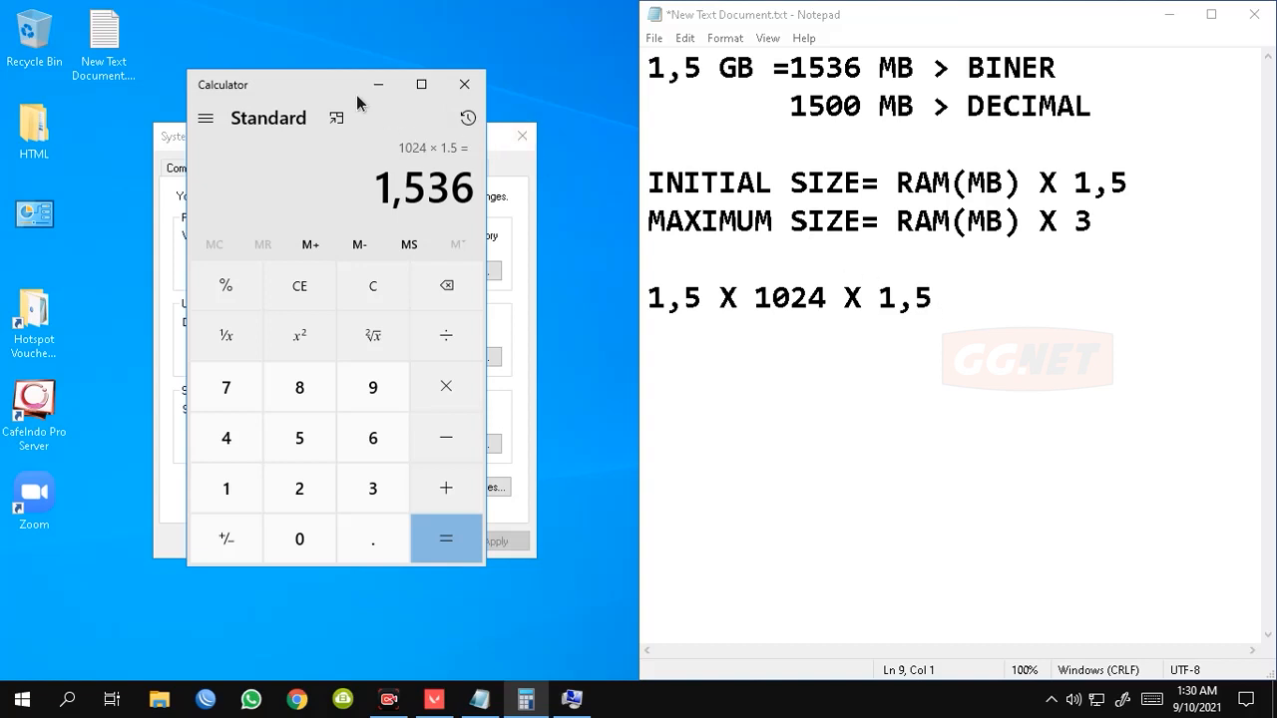
{"action": "left_click_drag", "start_coordinate": [310, 91], "coordinate": [118, 249]}
{"action": "left_click_drag", "start_coordinate": [365, 134], "coordinate": [441, 62]}
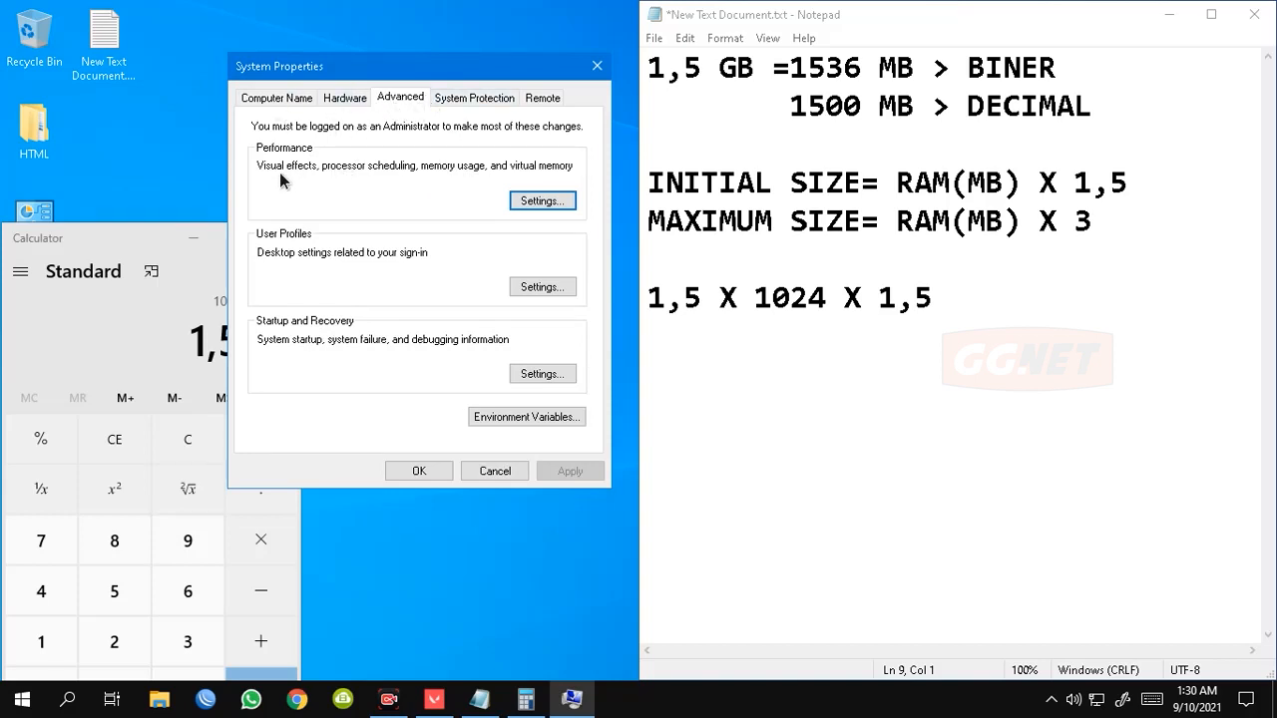
Open the virtual memory settings from the advanced performance options and turn off automatic paging file management for all drives.
{"action": "left_click", "coordinate": [544, 201]}
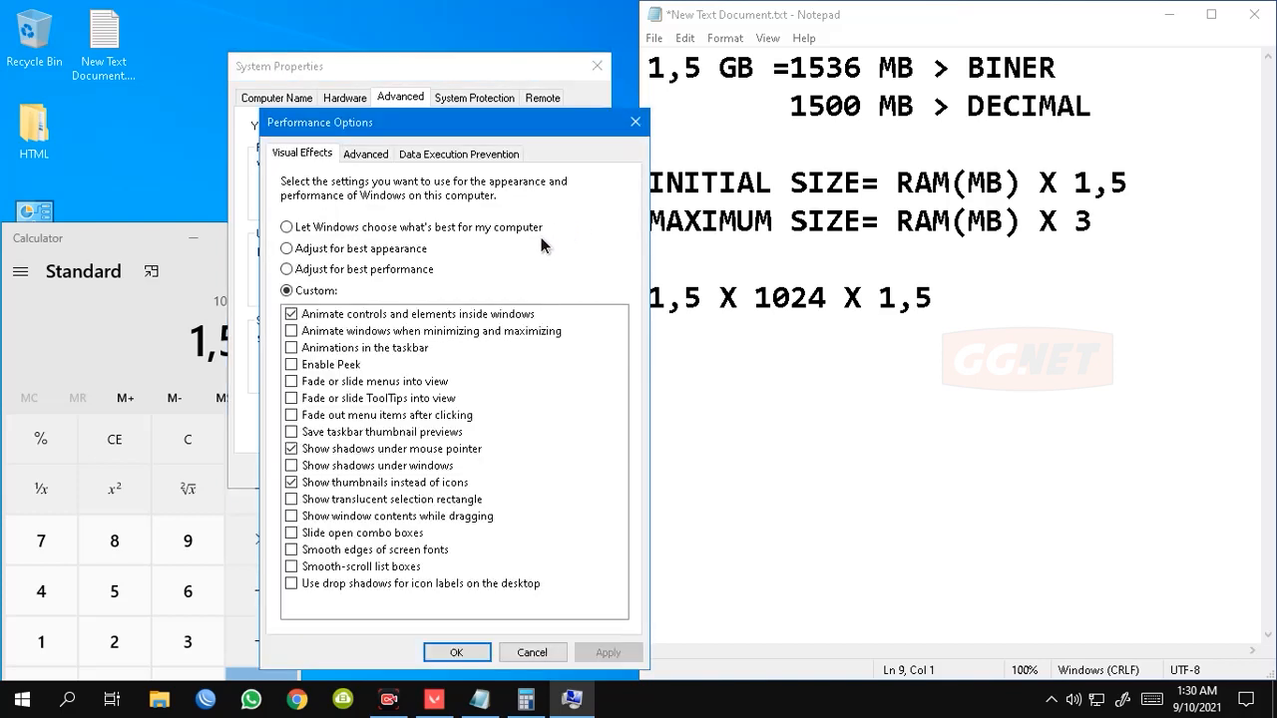
{"action": "left_click_drag", "start_coordinate": [491, 126], "coordinate": [393, 71]}
{"action": "left_click", "coordinate": [333, 81]}
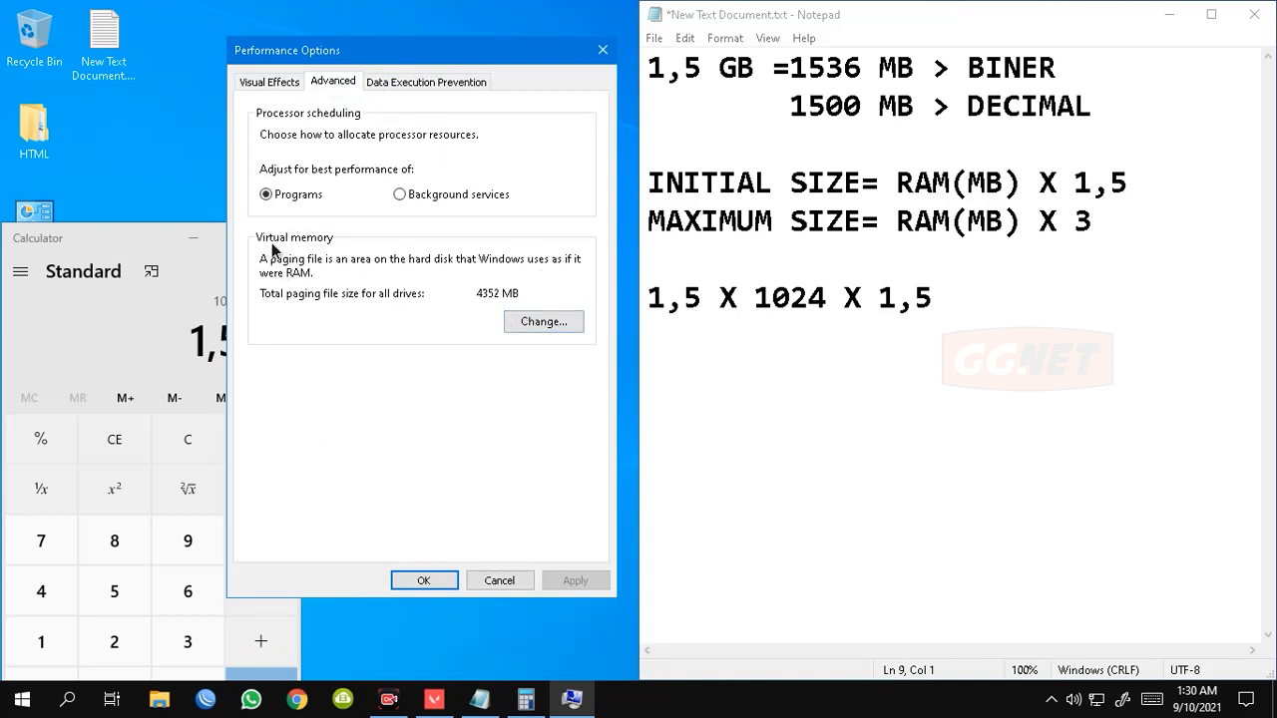
{"action": "left_click", "coordinate": [528, 324]}
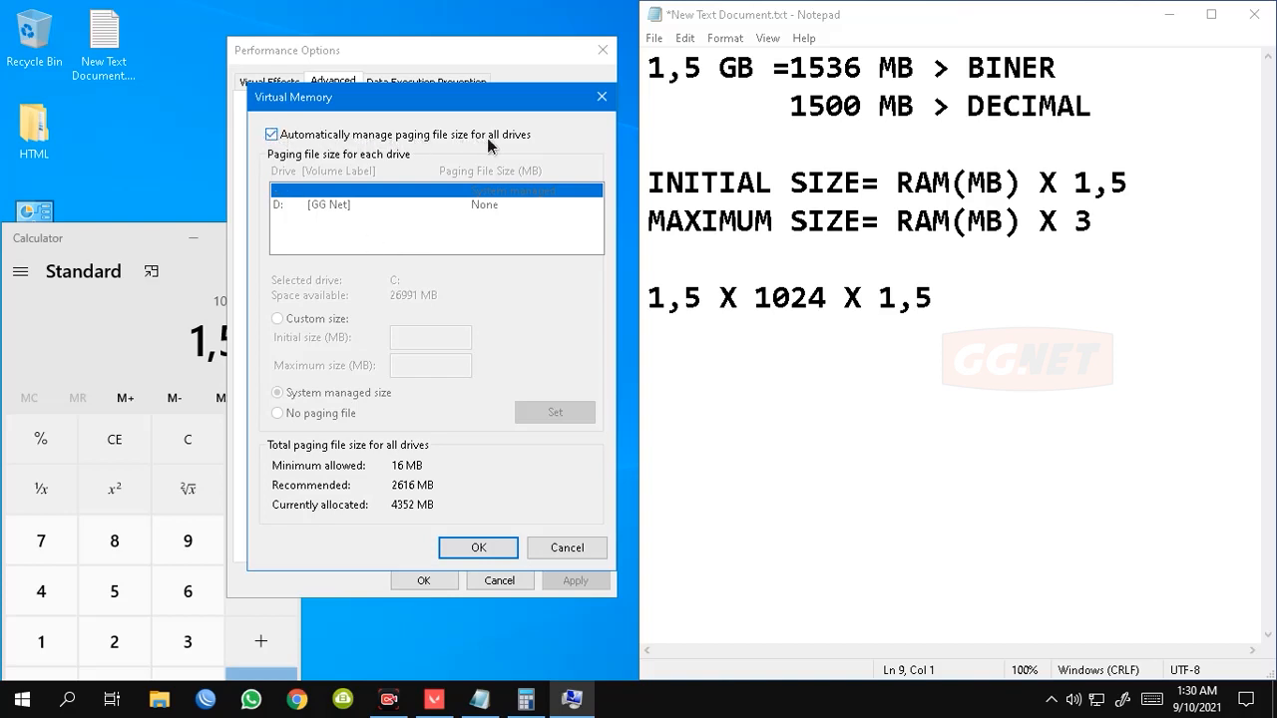
{"action": "left_click", "coordinate": [421, 141]}
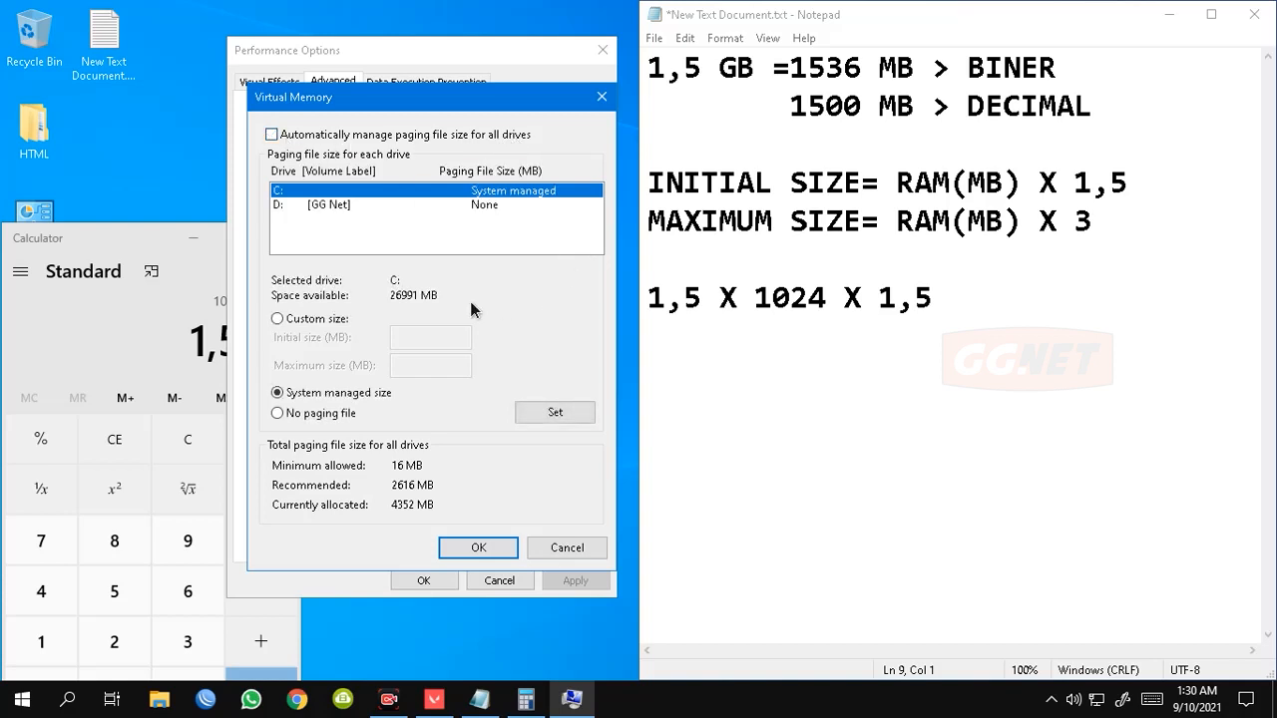
Choose a custom paging file size for drive C after checking drive D's setting.
{"action": "left_click", "coordinate": [531, 205]}
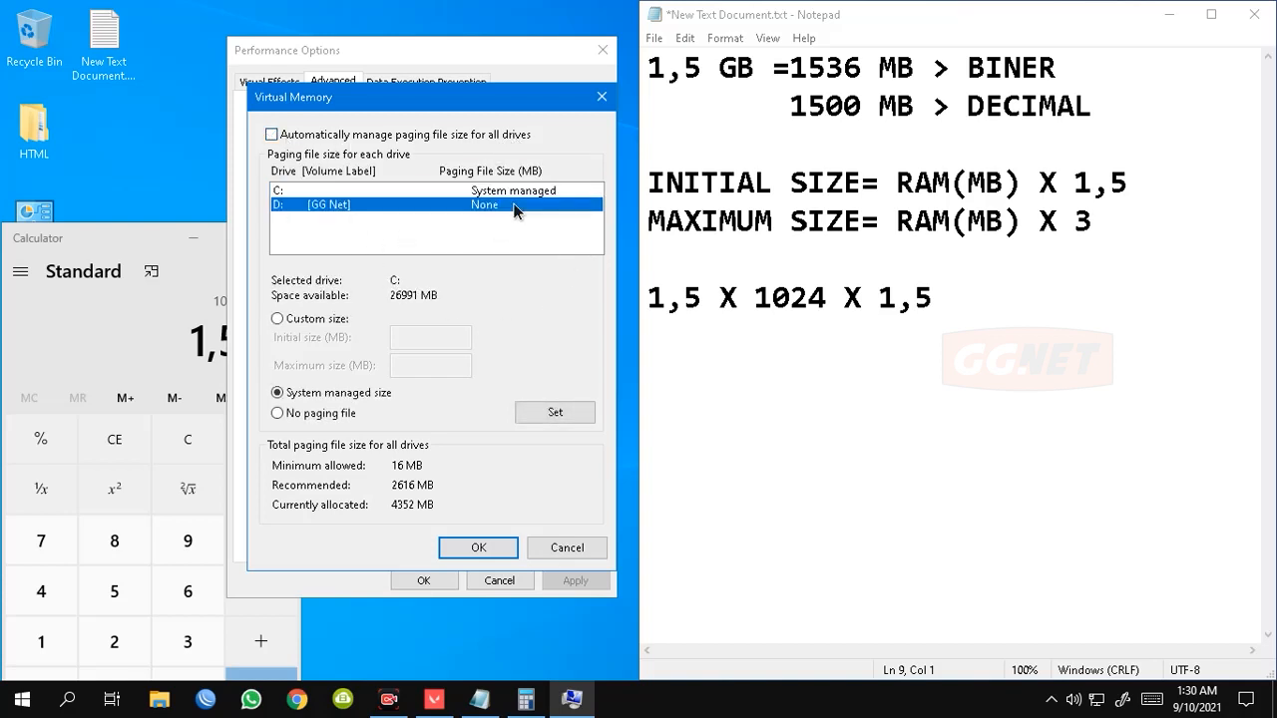
{"action": "left_click", "coordinate": [377, 190]}
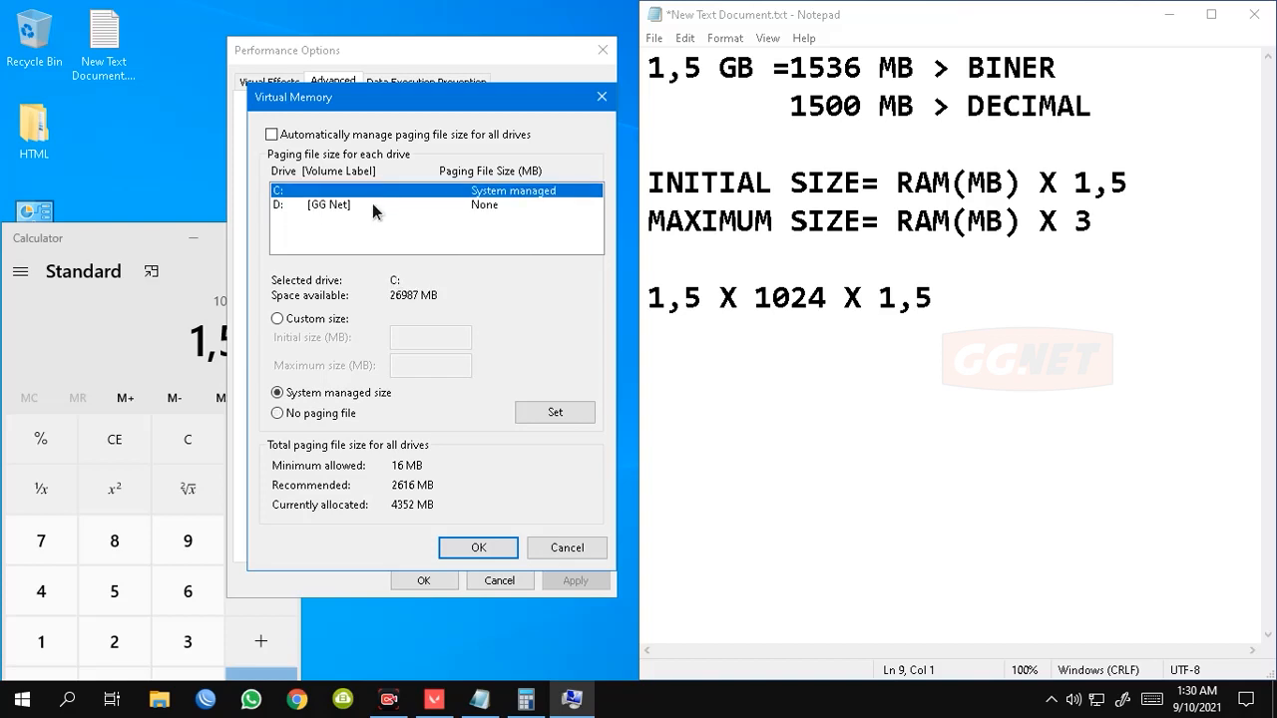
{"action": "left_click", "coordinate": [372, 205]}
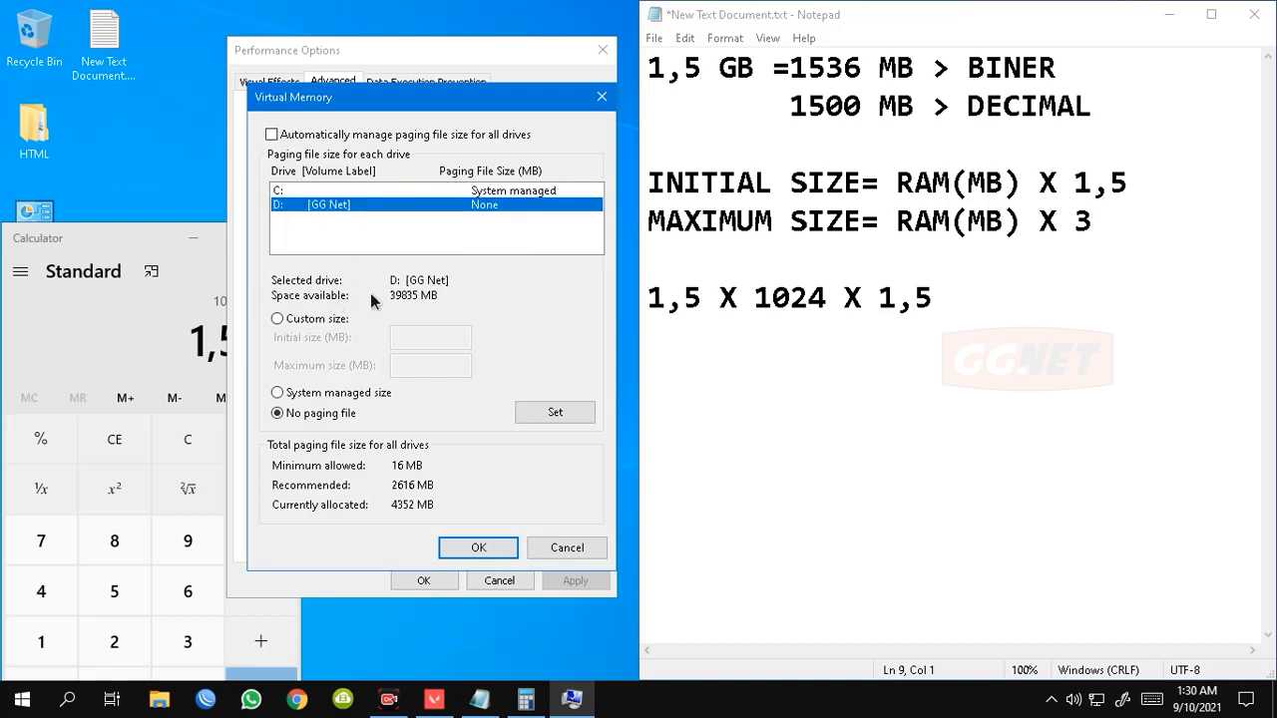
{"action": "left_click", "coordinate": [359, 192]}
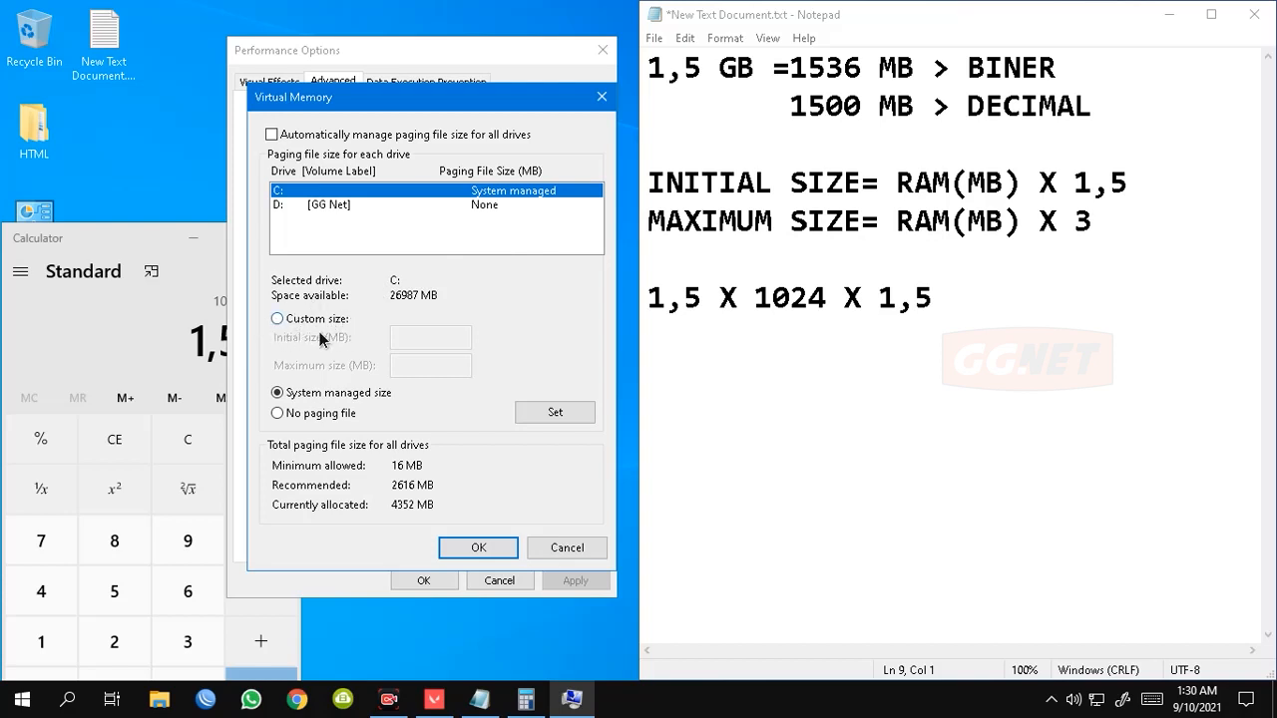
{"action": "left_click", "coordinate": [277, 319]}
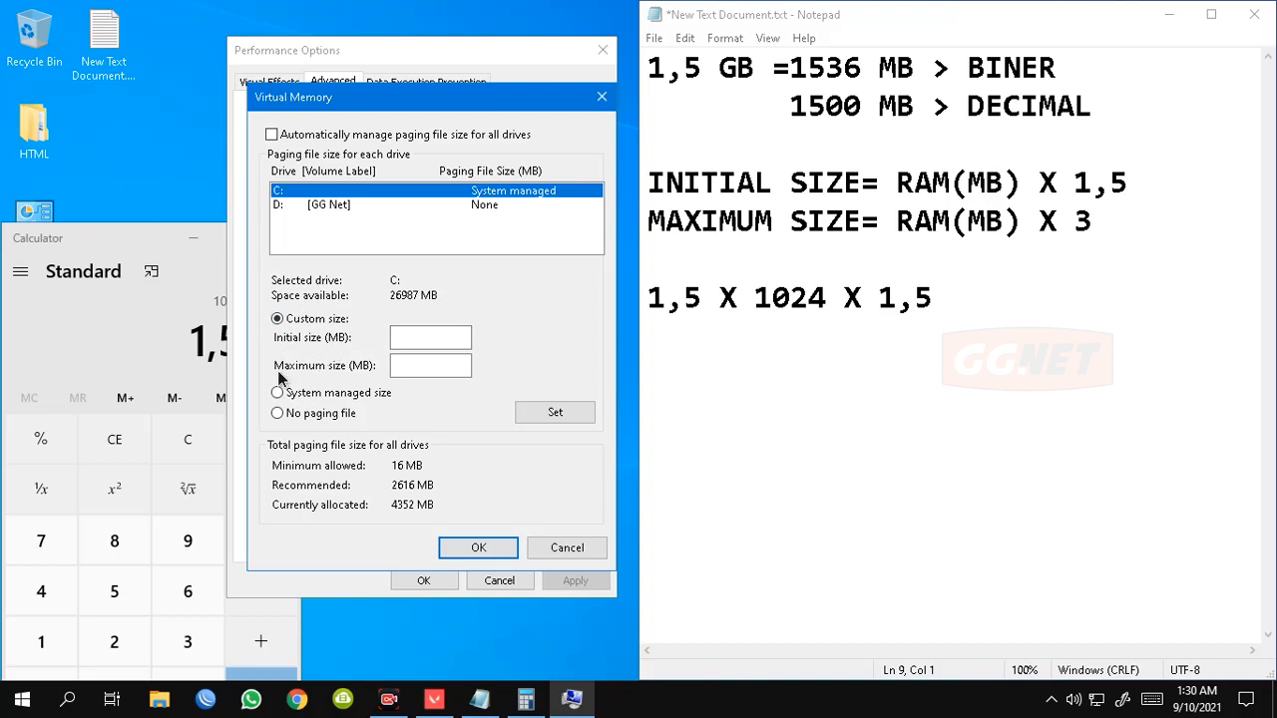
{"action": "left_click", "coordinate": [943, 299]}
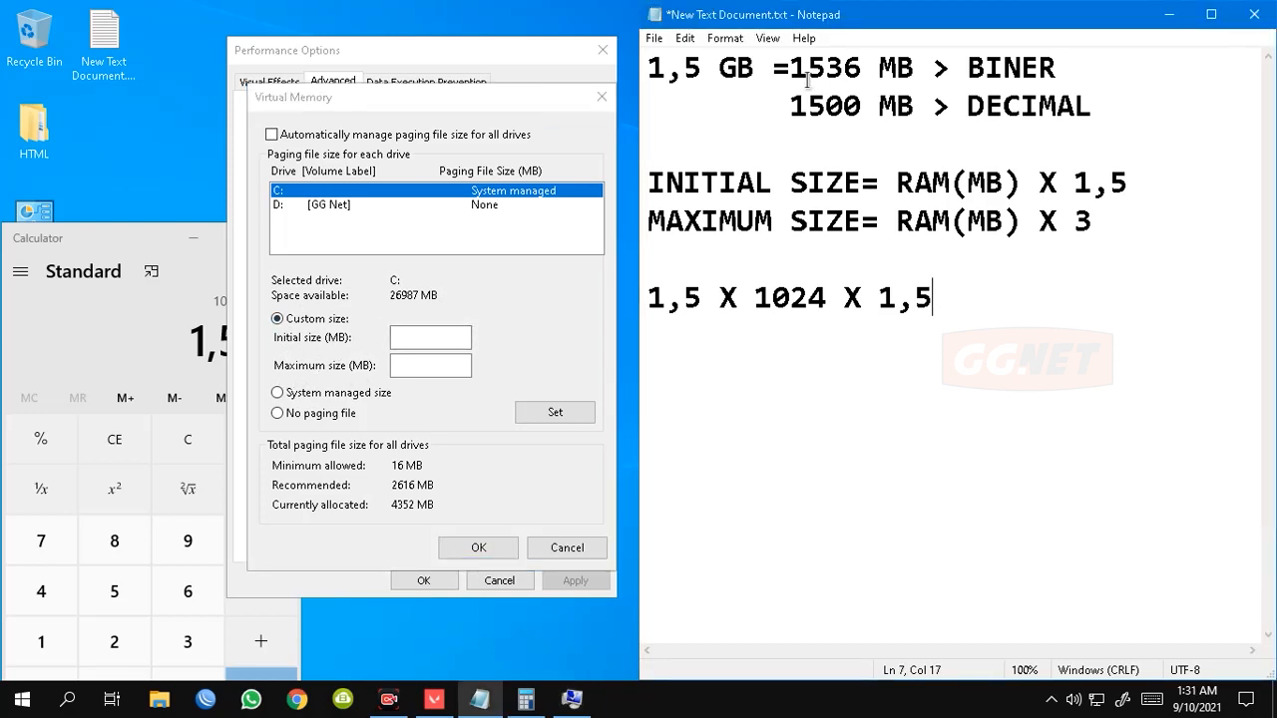
{"action": "left_click_drag", "start_coordinate": [879, 66], "coordinate": [914, 67]}
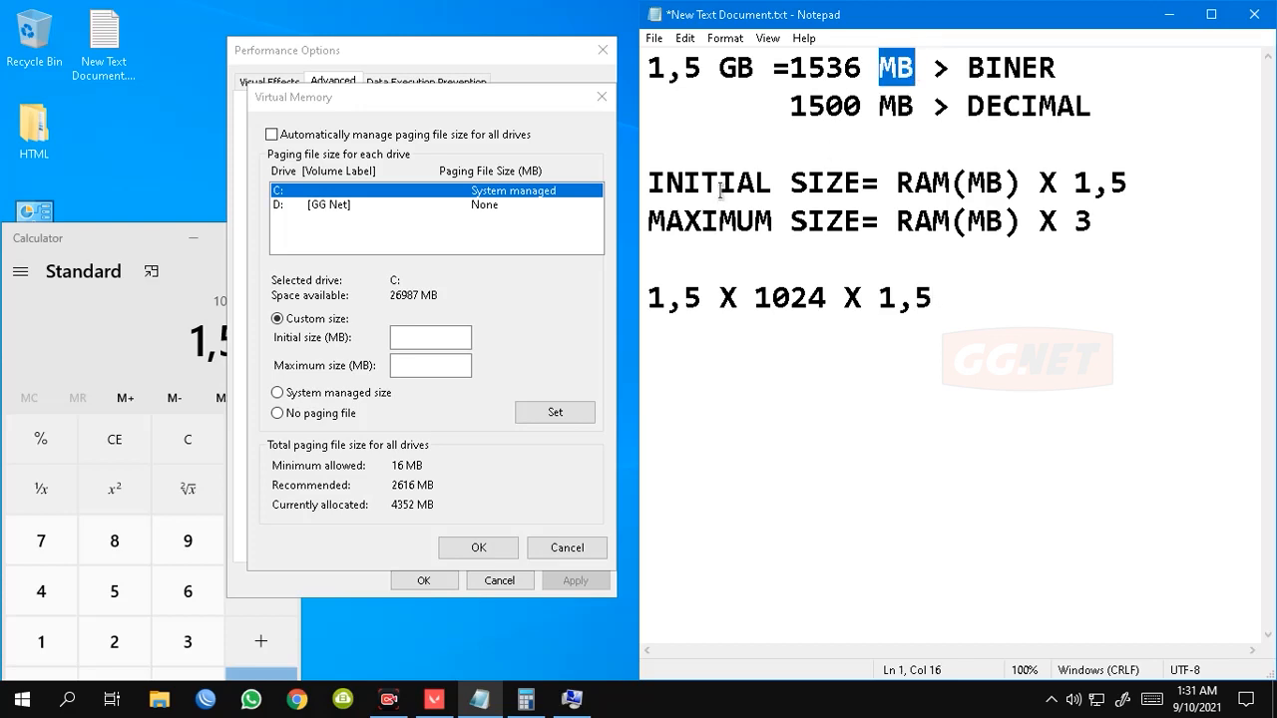
{"action": "left_click", "coordinate": [345, 321]}
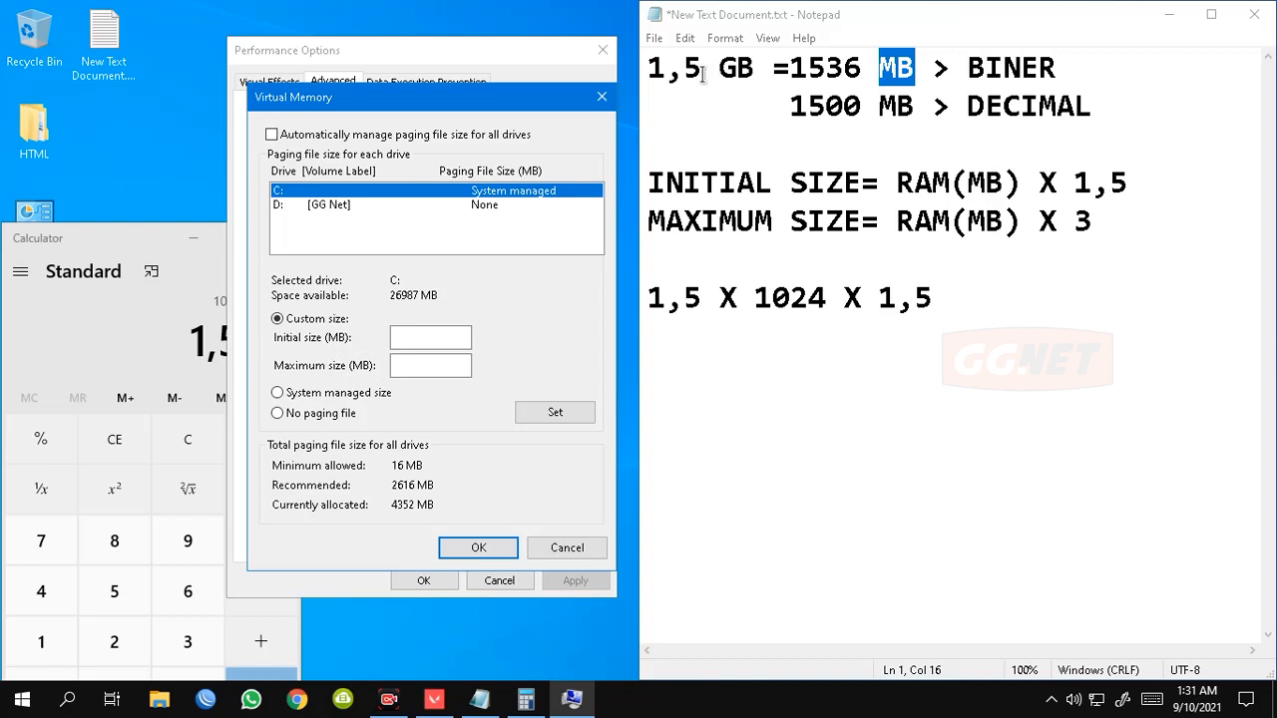
{"action": "double_click", "coordinate": [735, 68]}
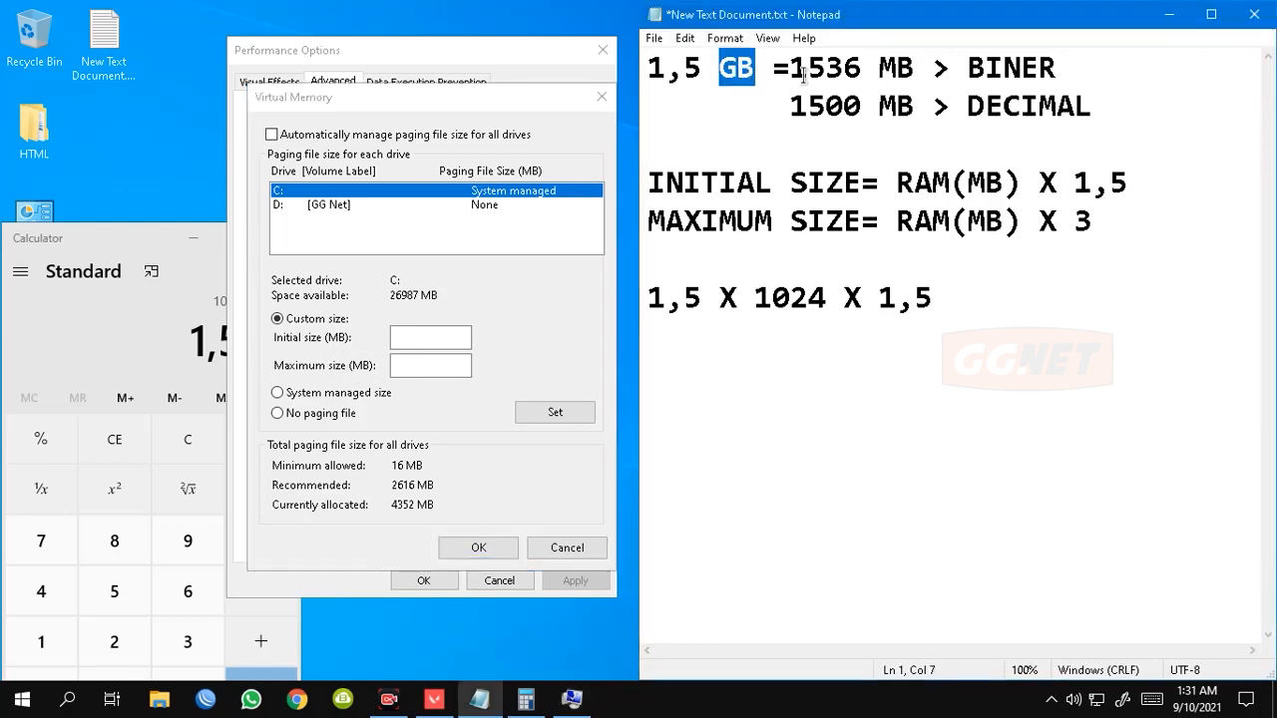
{"action": "double_click", "coordinate": [895, 67]}
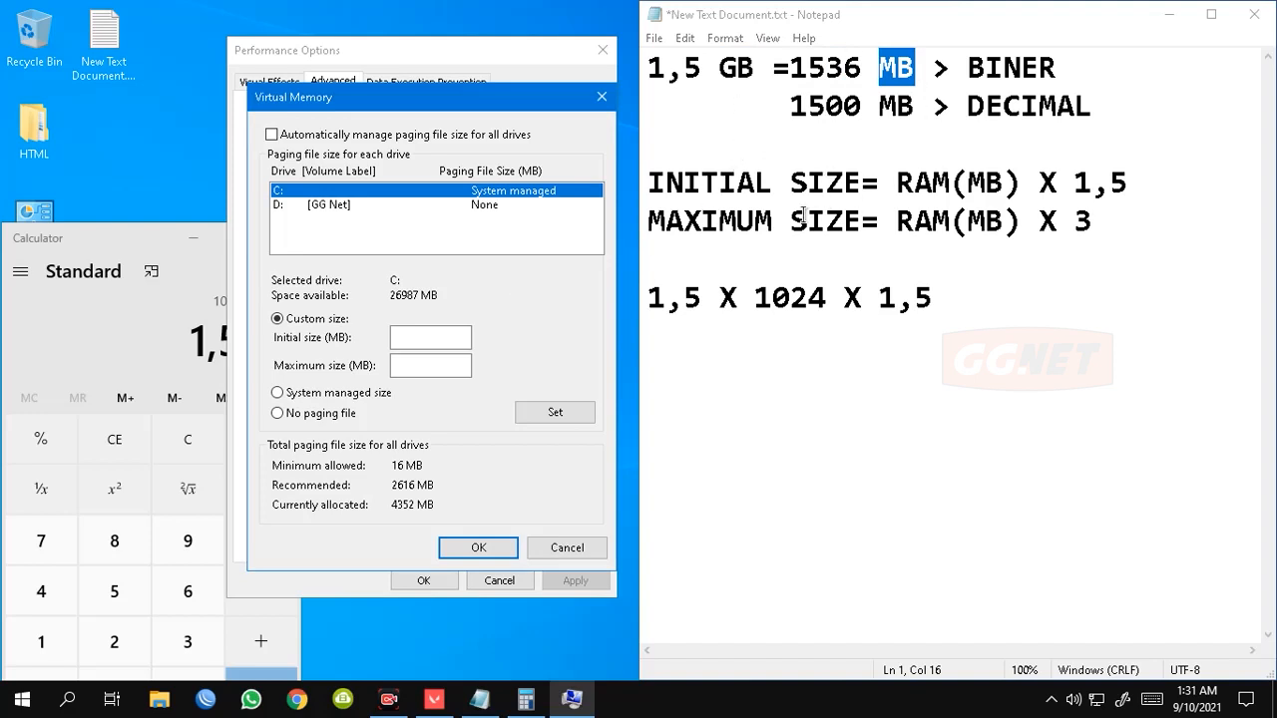
Add a blank line below the calculation in the notes and put RAM in front of 1,5 GB.
{"action": "left_click", "coordinate": [887, 348]}
{"action": "key", "text": "Return"}
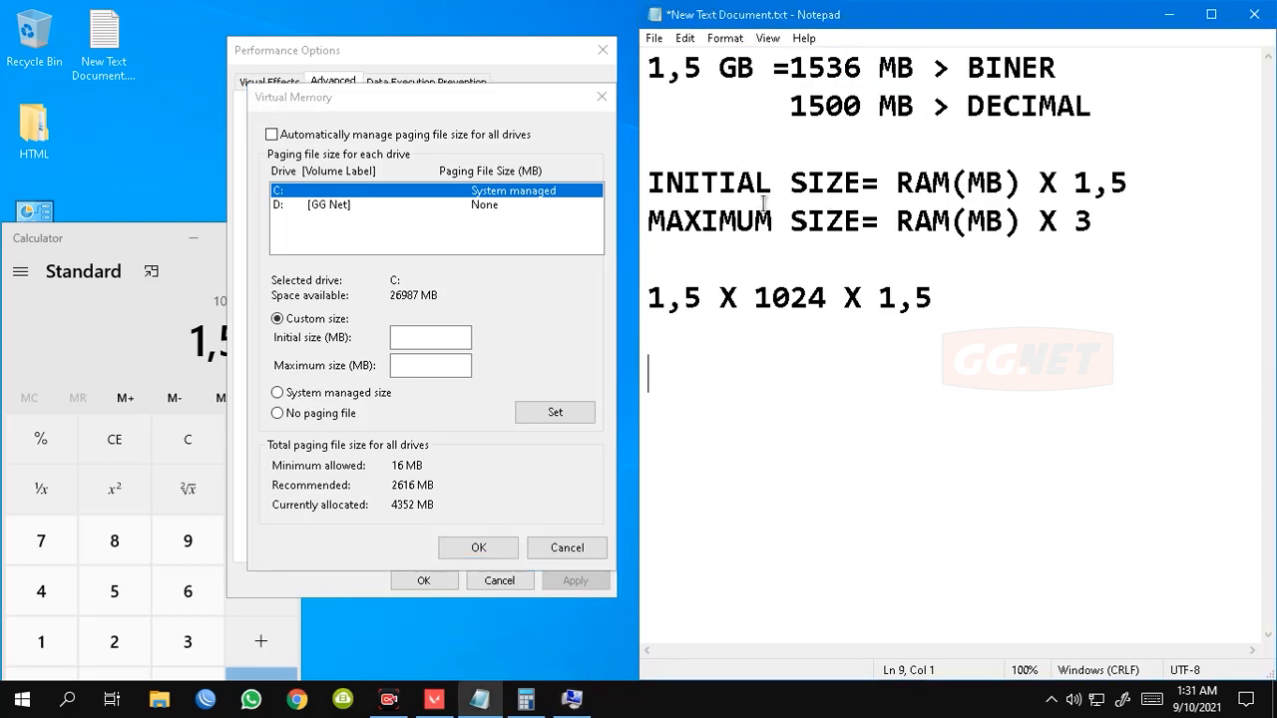
{"action": "left_click", "coordinate": [650, 69]}
{"action": "type", "text": "RAM"}
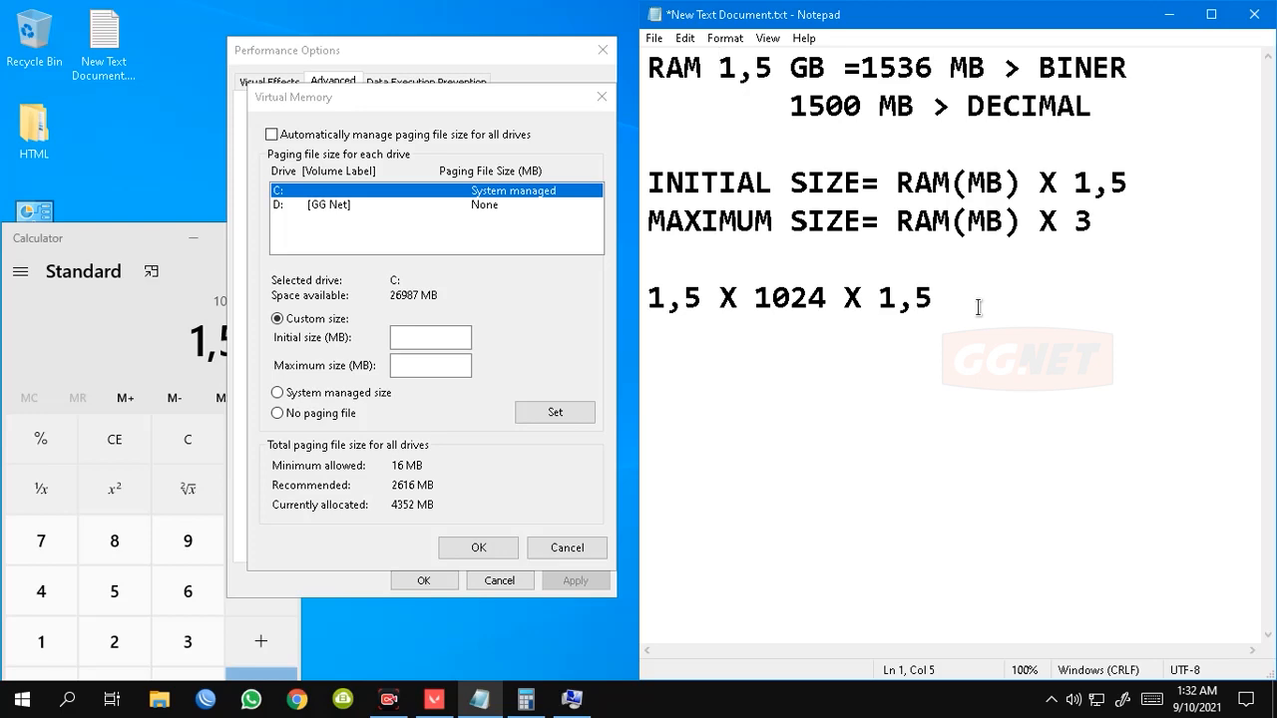
{"action": "left_click", "coordinate": [892, 335]}
{"action": "left_click", "coordinate": [724, 370]}
{"action": "left_click_drag", "start_coordinate": [651, 299], "coordinate": [941, 299]}
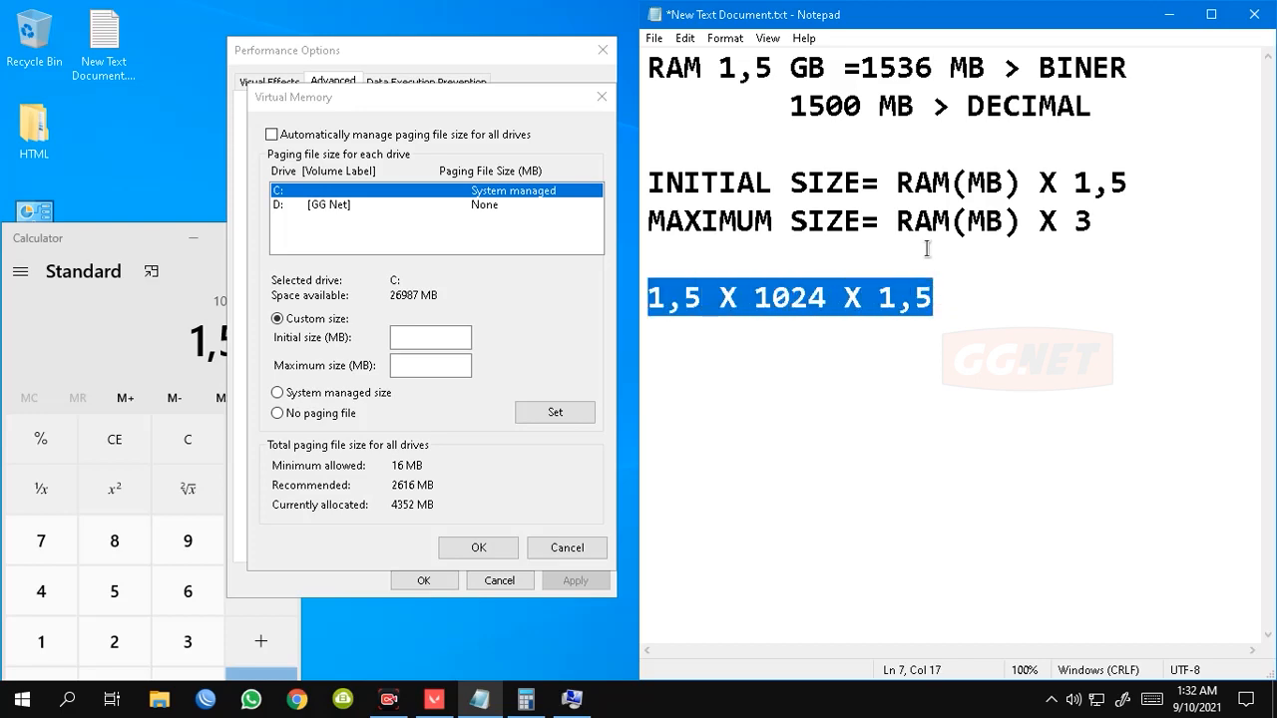
{"action": "left_click_drag", "start_coordinate": [902, 181], "coordinate": [1129, 182]}
{"action": "left_click", "coordinate": [716, 417]}
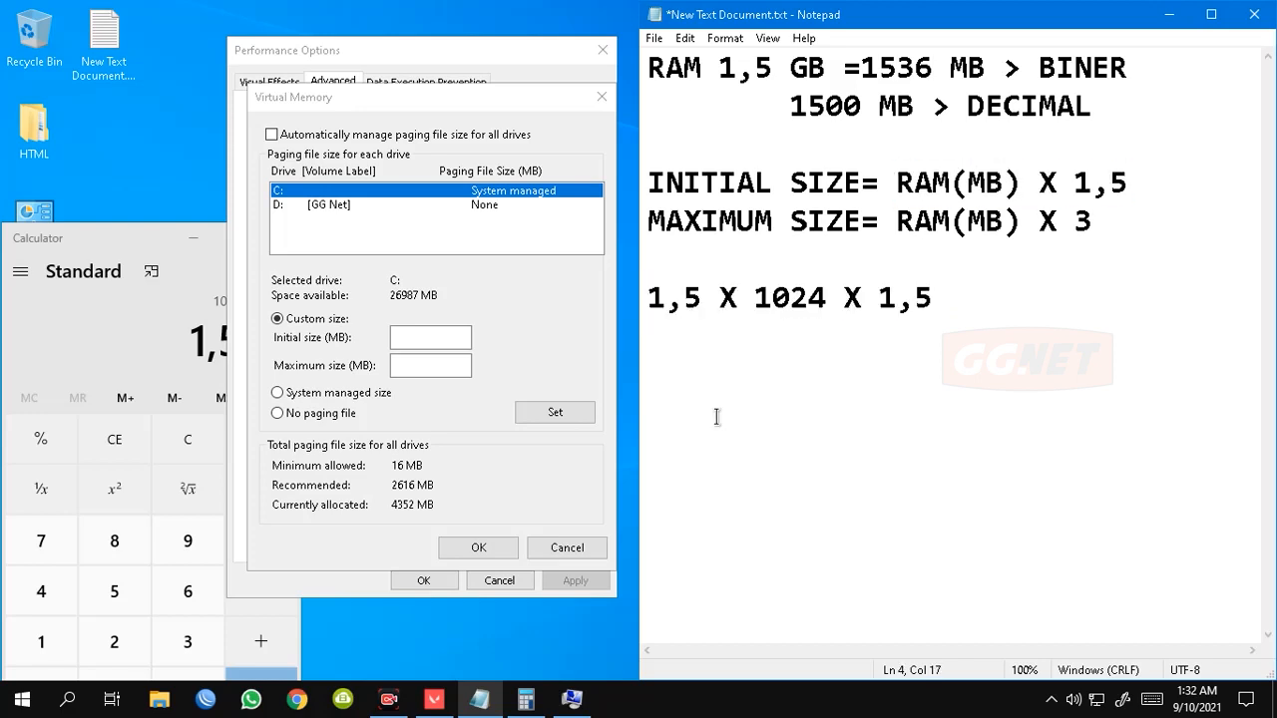
{"action": "left_click_drag", "start_coordinate": [968, 182], "coordinate": [1008, 181]}
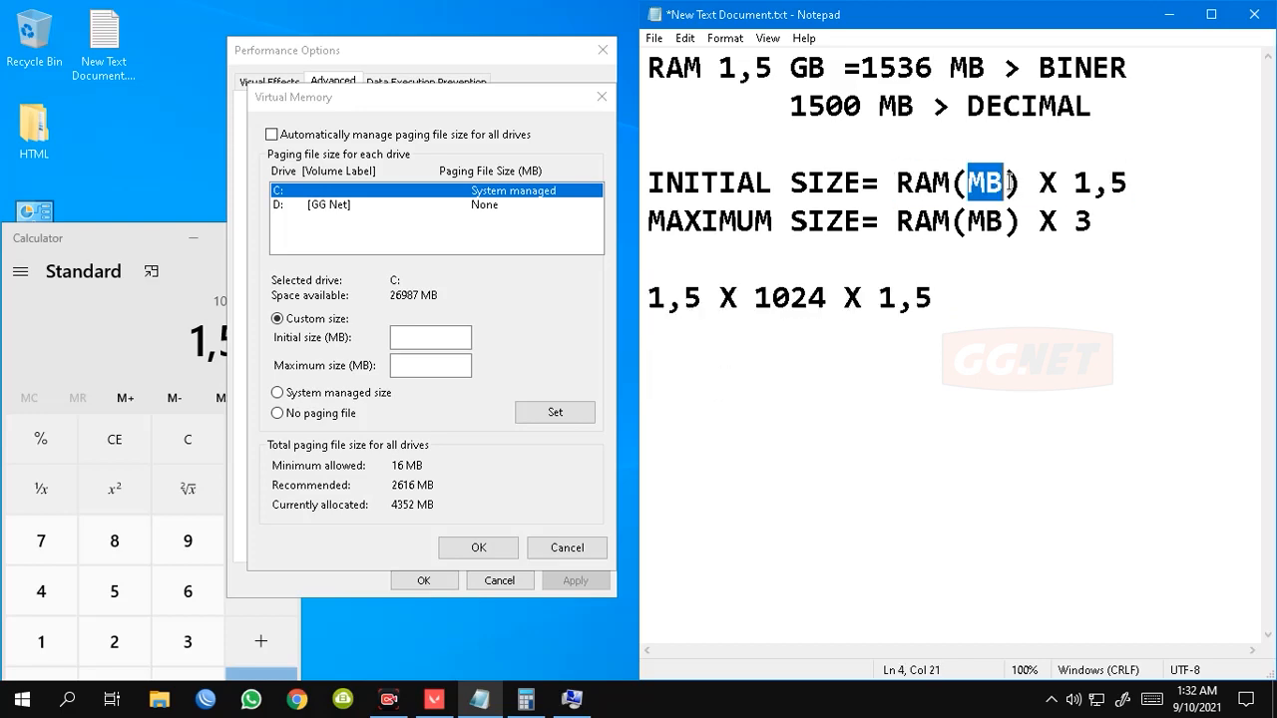
{"action": "left_click", "coordinate": [785, 356]}
Align the 1500 MB line beneath 1536 MB and begin a new calculation line at the end of the notes with 1536 X.
{"action": "left_click_drag", "start_coordinate": [859, 67], "coordinate": [930, 70]}
{"action": "left_click", "coordinate": [748, 370]}
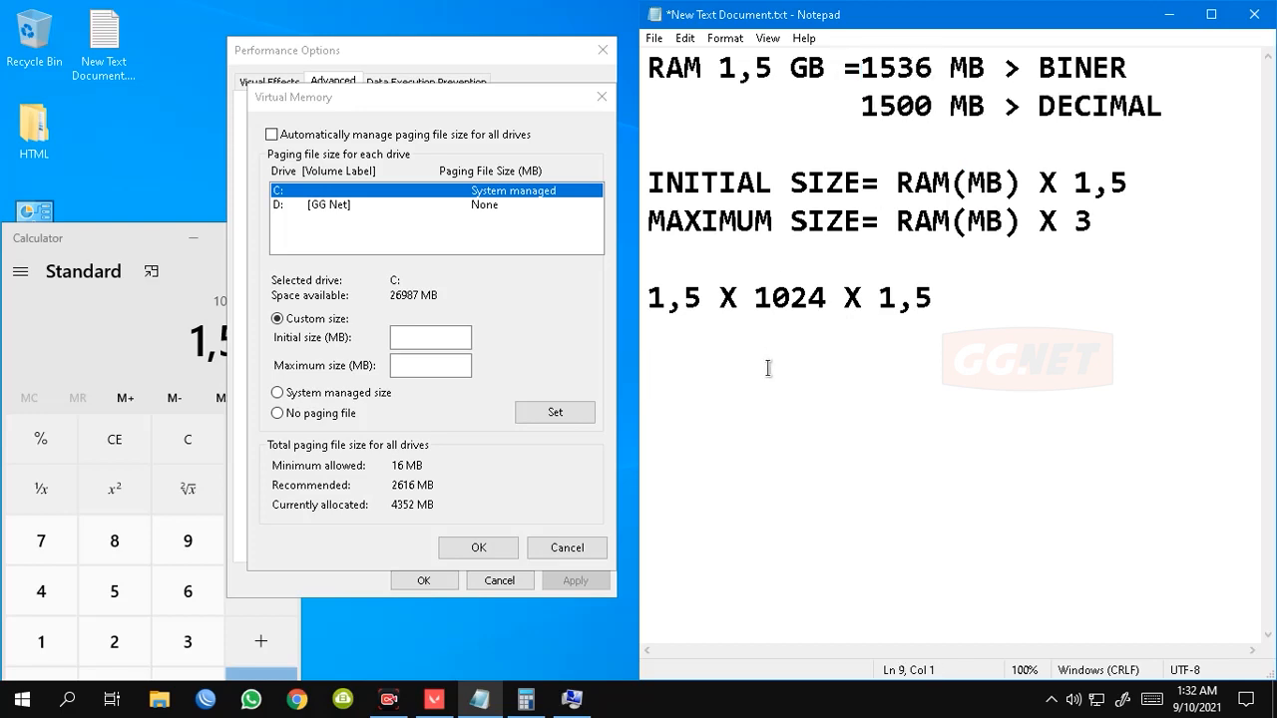
{"action": "type", "text": "1536"}
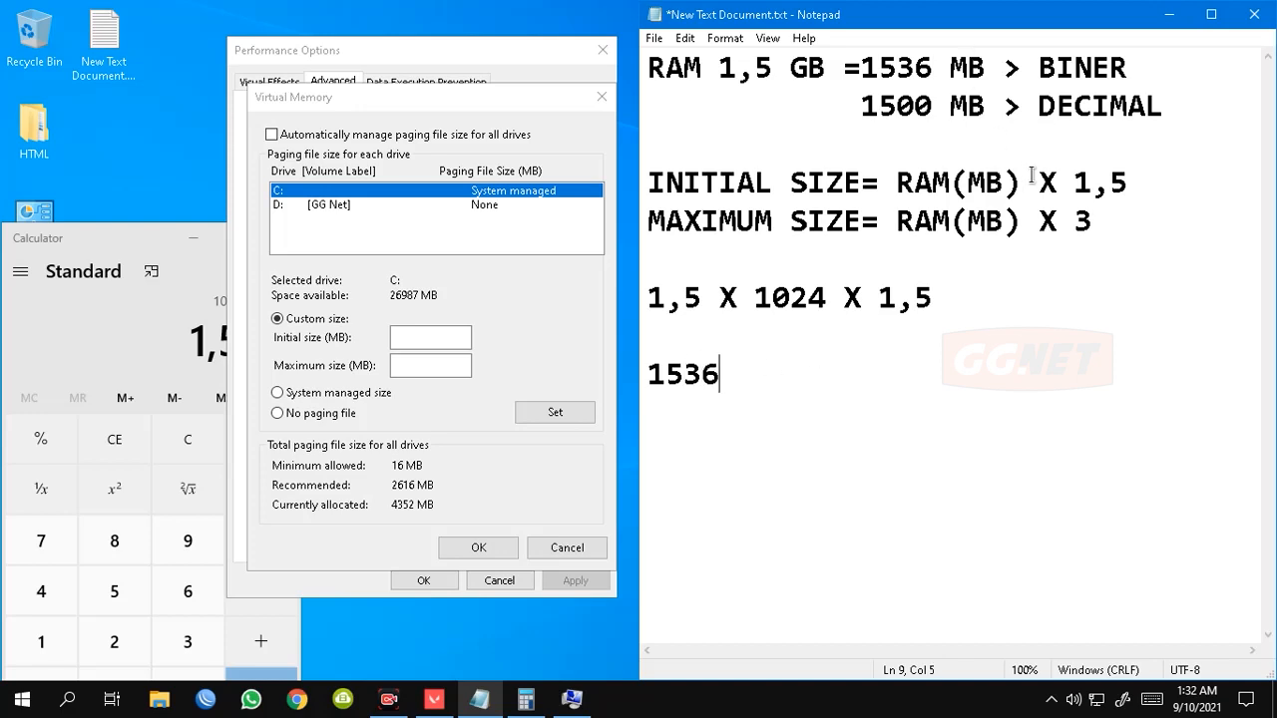
{"action": "left_click_drag", "start_coordinate": [1038, 182], "coordinate": [1058, 183]}
{"action": "left_click", "coordinate": [782, 400]}
{"action": "type", "text": "X"}
Complete the new calculation line as 1536 X 1,5 =, using a comma as the decimal separator.
{"action": "mouse_move", "coordinate": [1081, 182]}
{"action": "left_mouse_down"}
{"action": "mouse_move", "coordinate": [1129, 182]}
{"action": "mouse_move", "coordinate": [1075, 182]}
{"action": "mouse_move", "coordinate": [1105, 182]}
{"action": "left_mouse_up"}
{"action": "left_click", "coordinate": [1130, 189]}
{"action": "left_click", "coordinate": [1076, 182]}
{"action": "left_click", "coordinate": [795, 376]}
{"action": "type", "text": "1.5 "}
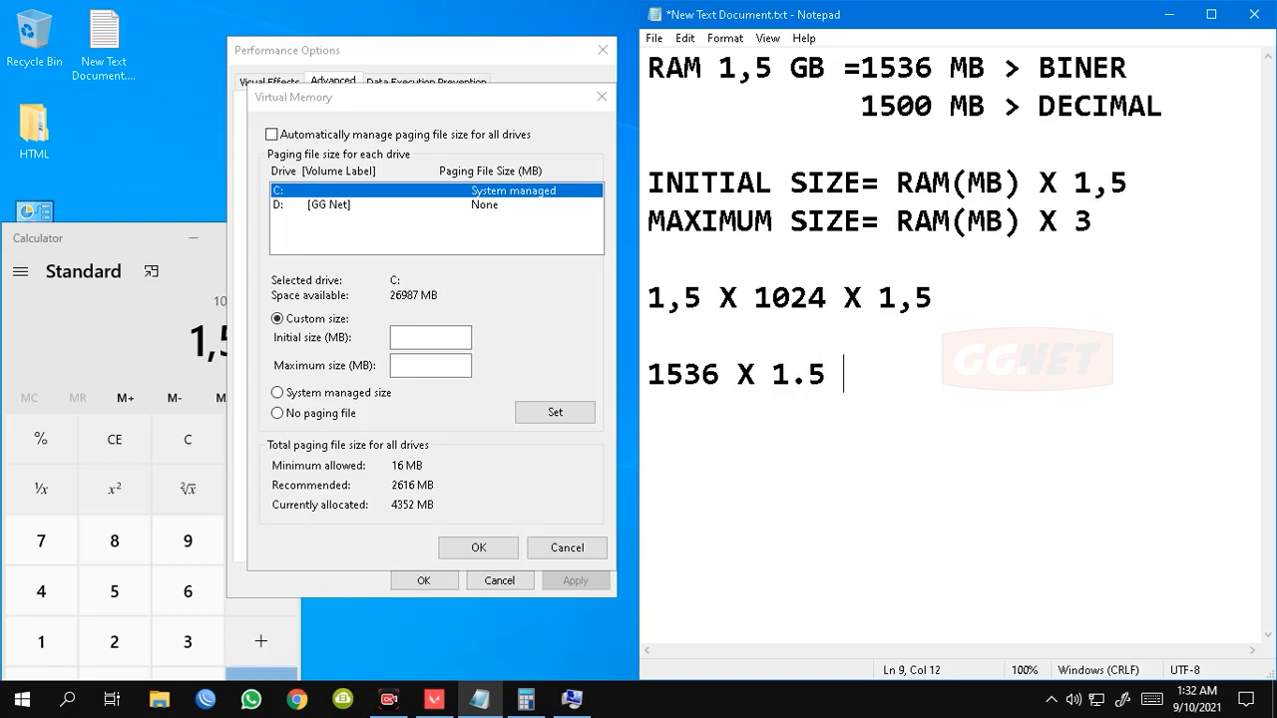
{"action": "type", "text": "="}
{"action": "left_click_drag", "start_coordinate": [804, 378], "coordinate": [791, 378]}
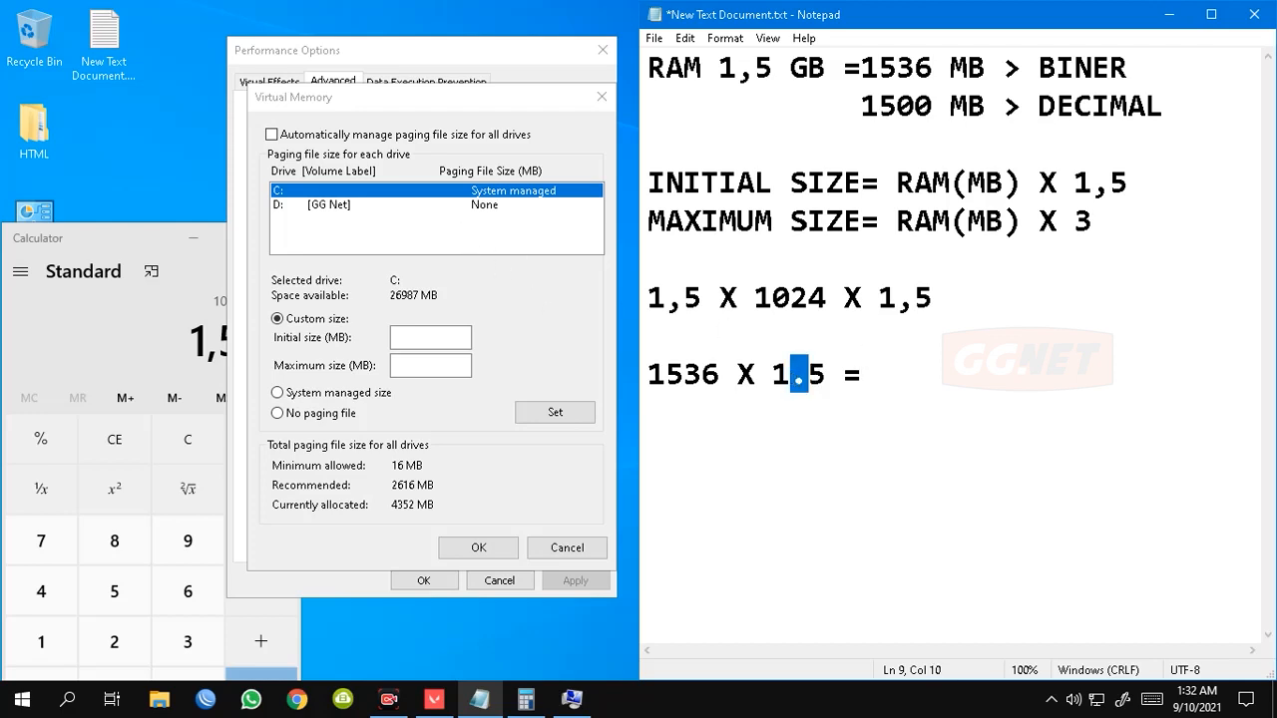
{"action": "type", "text": ","}
Switch to Calculator, move it clear of the screen edge, clear the old result and calculate 1536 × 1.5.
{"action": "left_click", "coordinate": [143, 240]}
{"action": "left_click_drag", "start_coordinate": [111, 231], "coordinate": [278, 96]}
{"action": "left_click", "coordinate": [289, 307]}
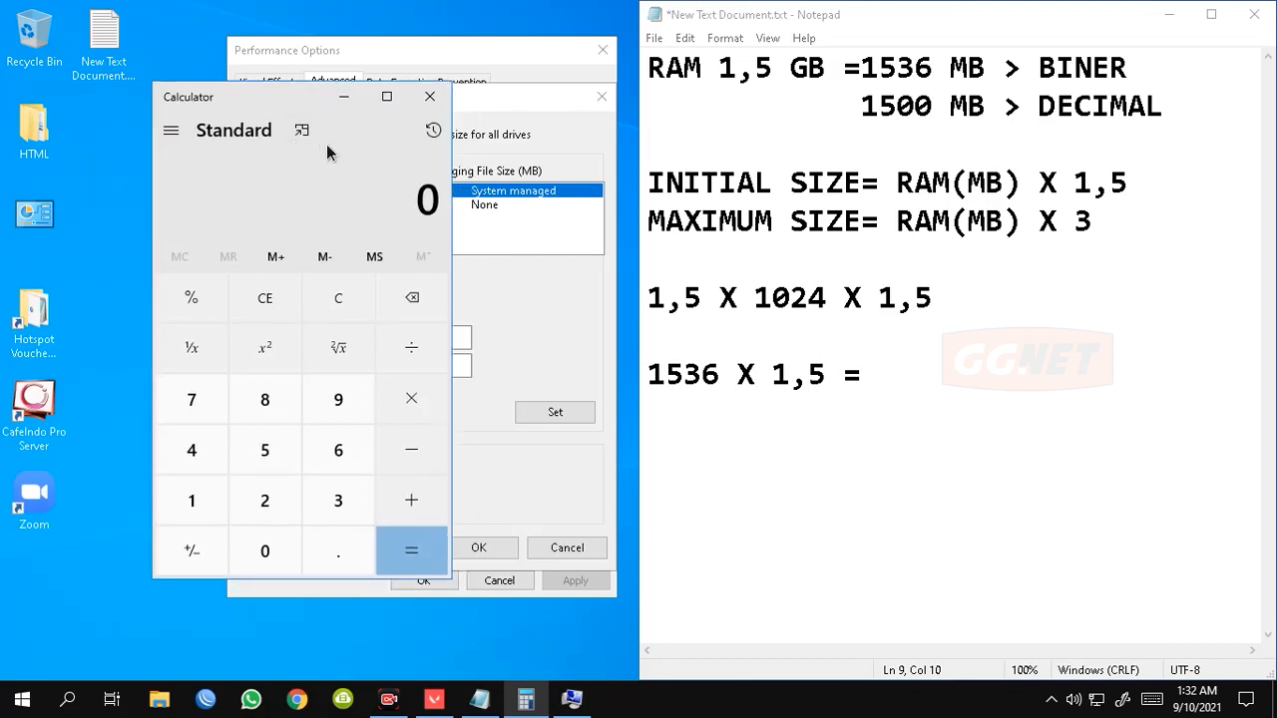
{"action": "left_click", "coordinate": [206, 505]}
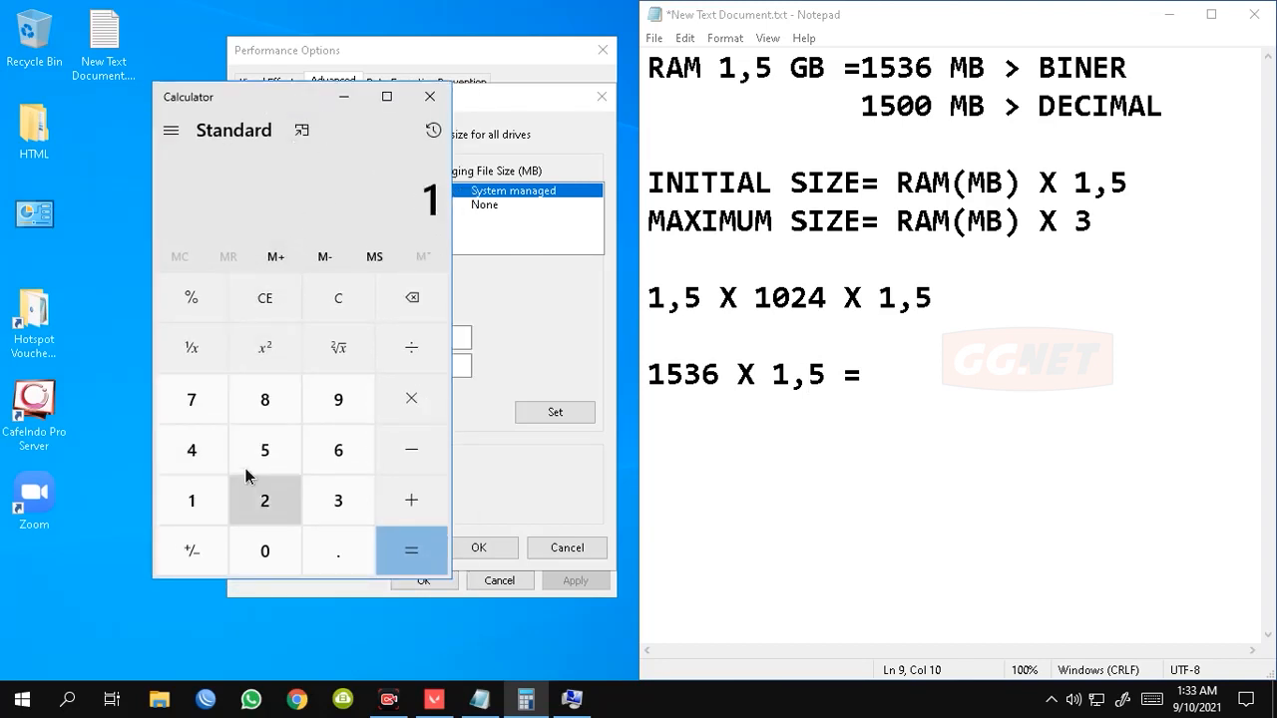
{"action": "left_click", "coordinate": [268, 458]}
{"action": "left_click", "coordinate": [317, 496]}
{"action": "left_click", "coordinate": [336, 448]}
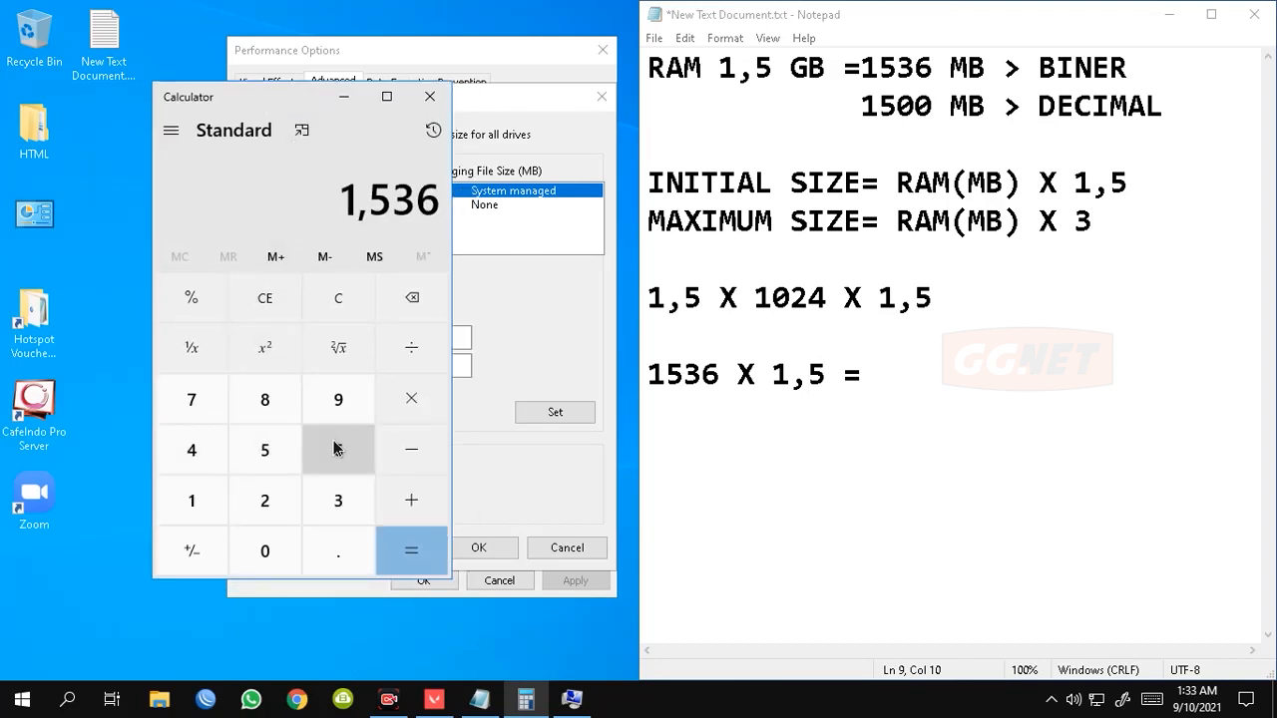
{"action": "left_click", "coordinate": [411, 399]}
{"action": "left_click", "coordinate": [190, 509]}
{"action": "left_click", "coordinate": [343, 549]}
{"action": "left_click", "coordinate": [265, 449]}
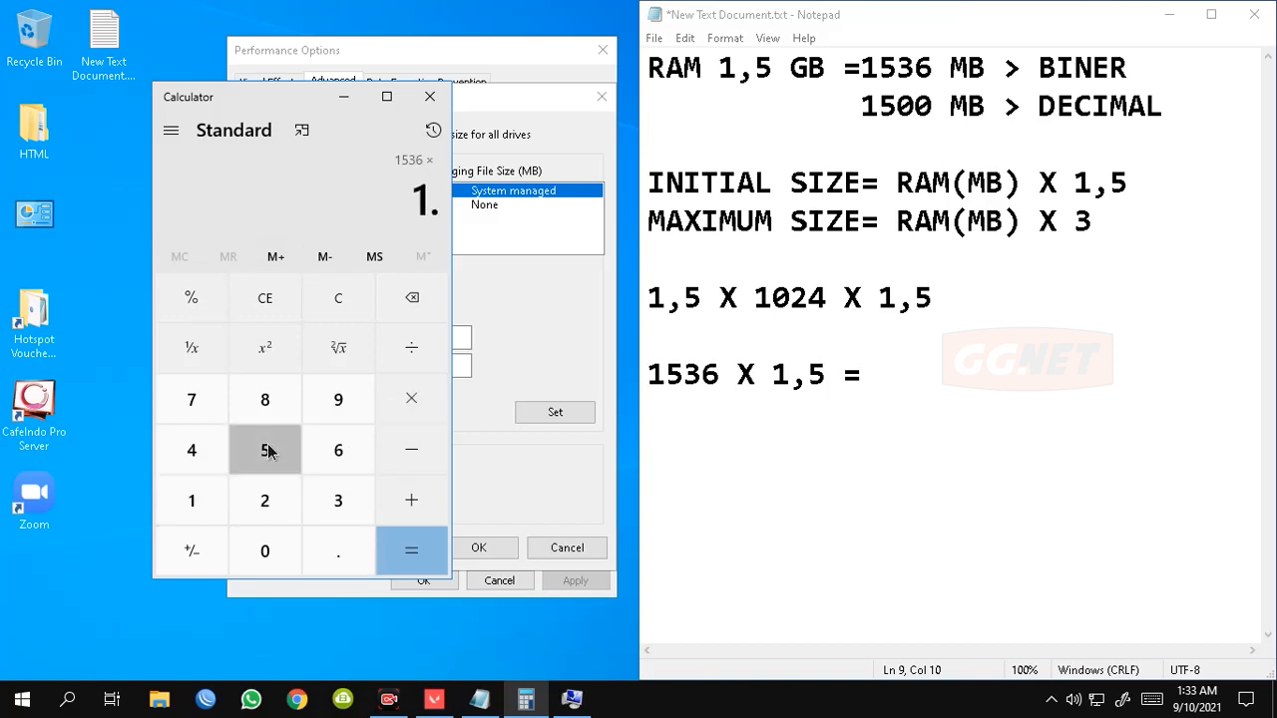
{"action": "left_click", "coordinate": [412, 544]}
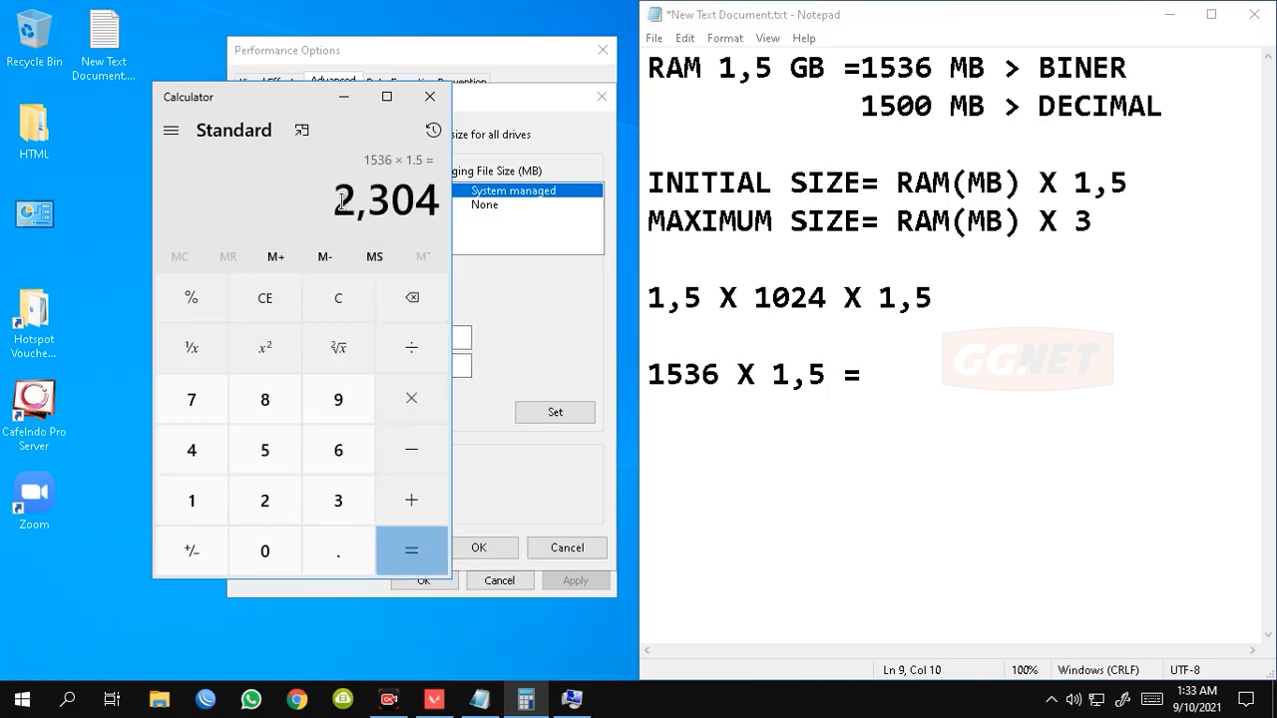
Enter the calculated result 2304 after the equals sign in the notes.
{"action": "left_click_drag", "start_coordinate": [332, 204], "coordinate": [443, 204]}
{"action": "left_click", "coordinate": [872, 373]}
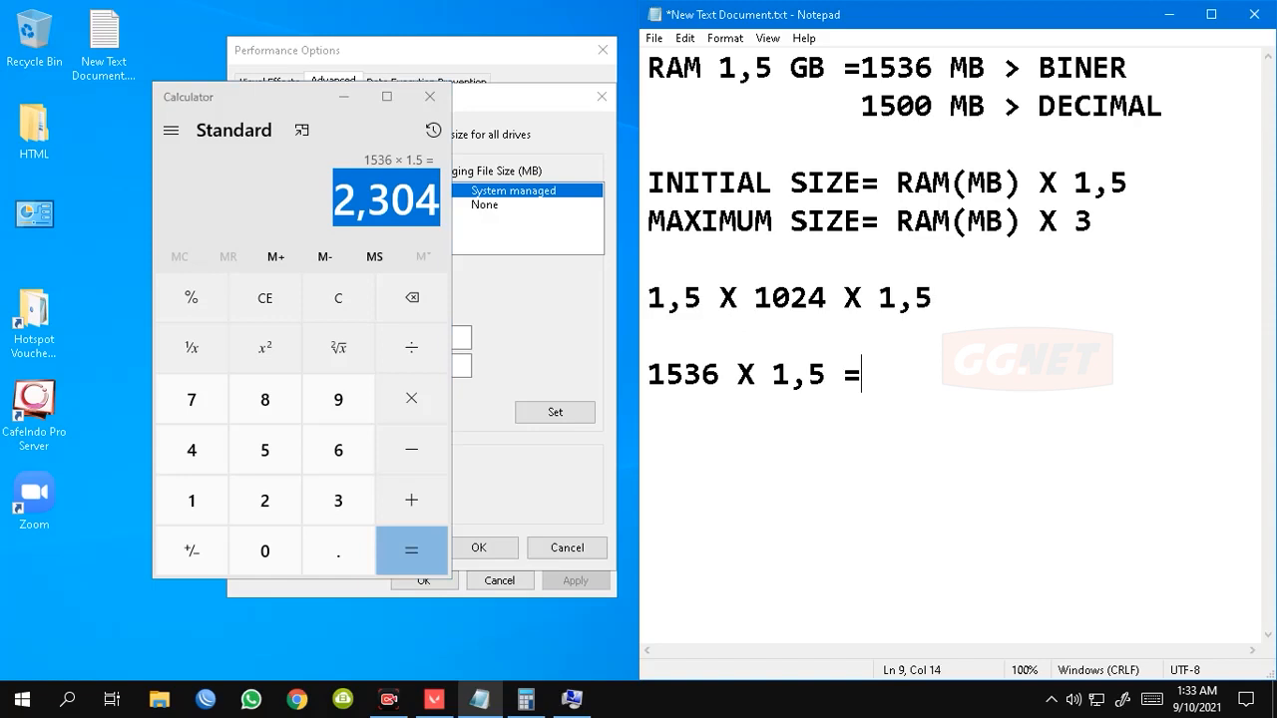
{"action": "type", "text": "2304"}
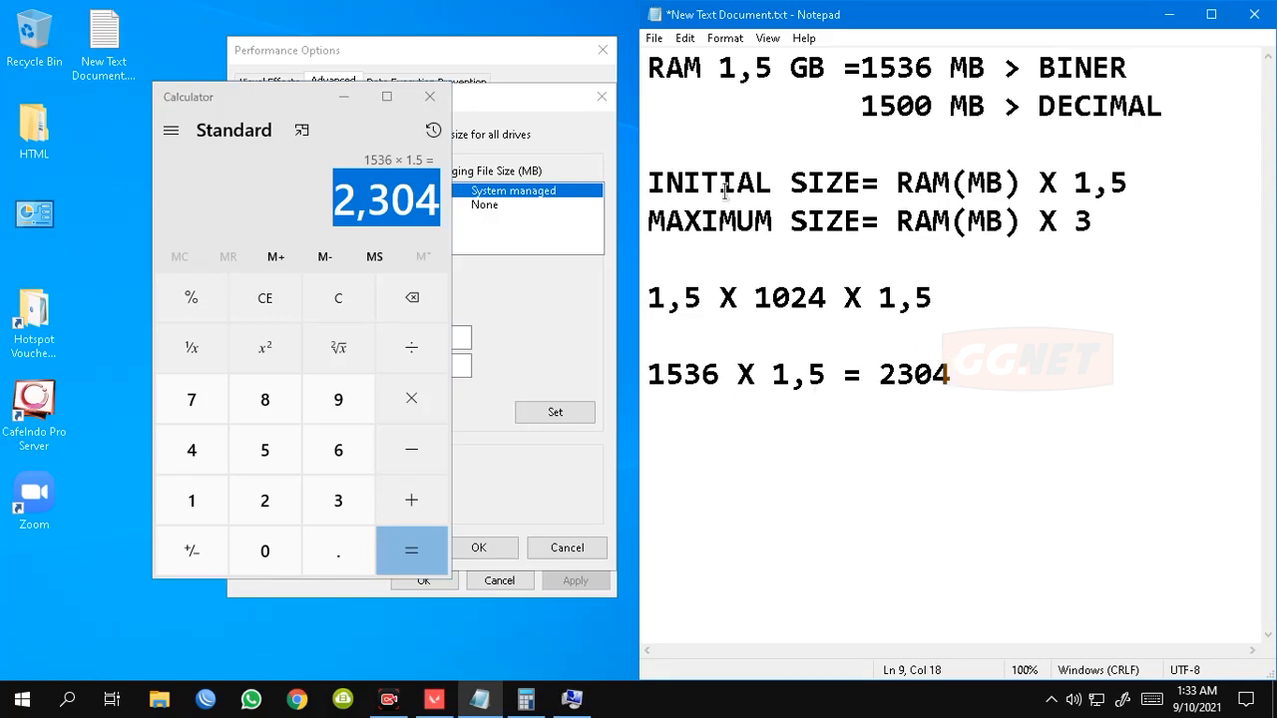
Label the last line so it reads INITIAL SIZE= RAM 1536 MB X 1,5 = 2304, reusing the label from the formula above.
{"action": "left_click_drag", "start_coordinate": [650, 181], "coordinate": [872, 172]}
{"action": "key", "text": "ctrl+c"}
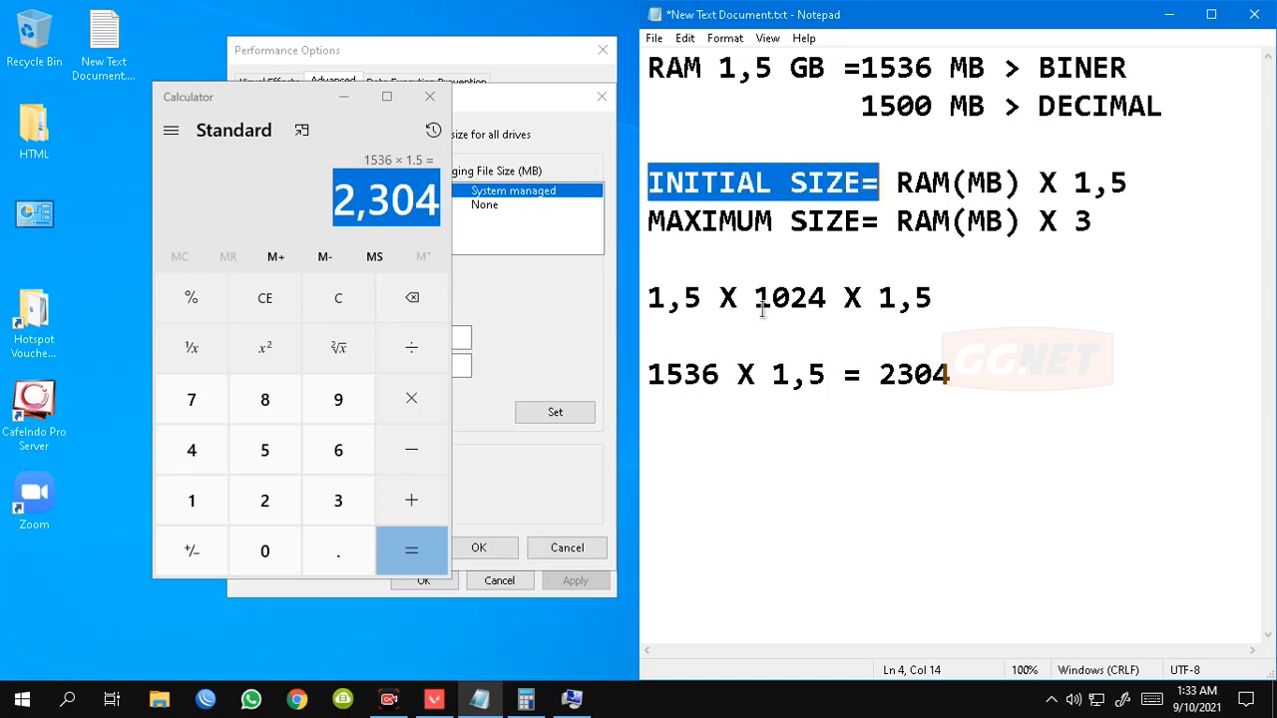
{"action": "left_click", "coordinate": [651, 375]}
{"action": "key", "text": "ctrl+v"}
{"action": "left_click", "coordinate": [880, 375]}
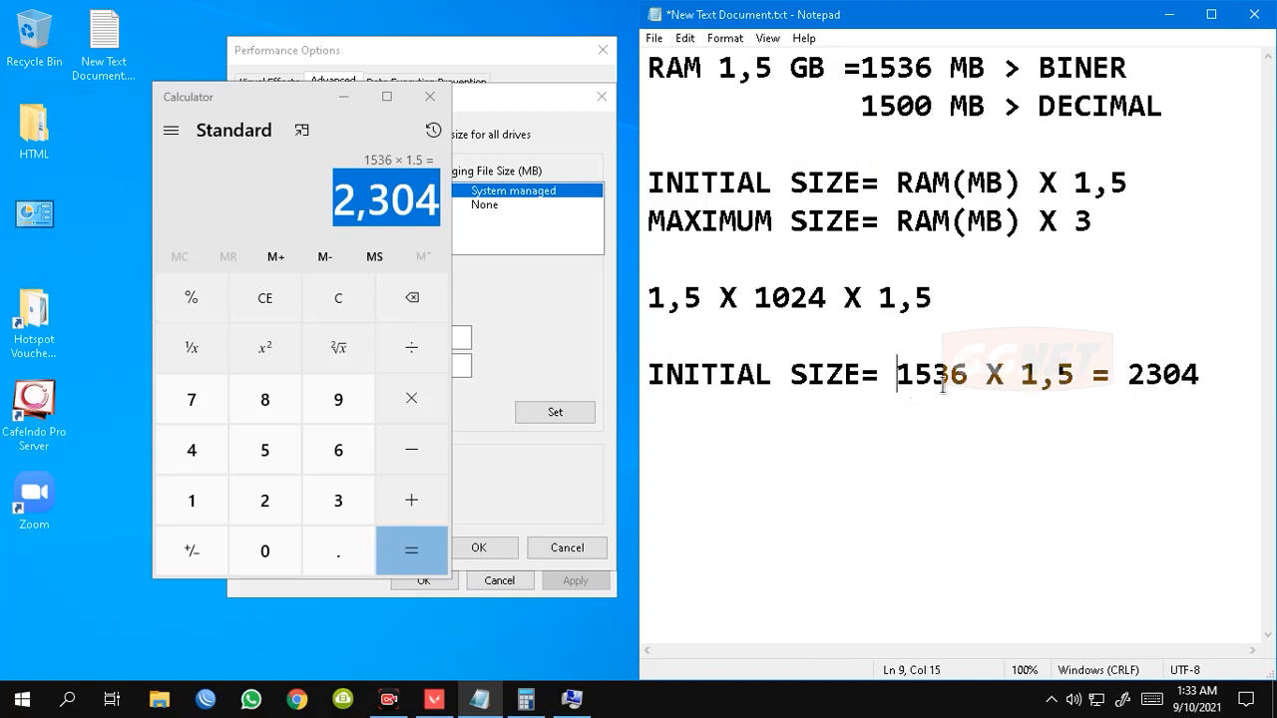
{"action": "type", "text": "RAM"}
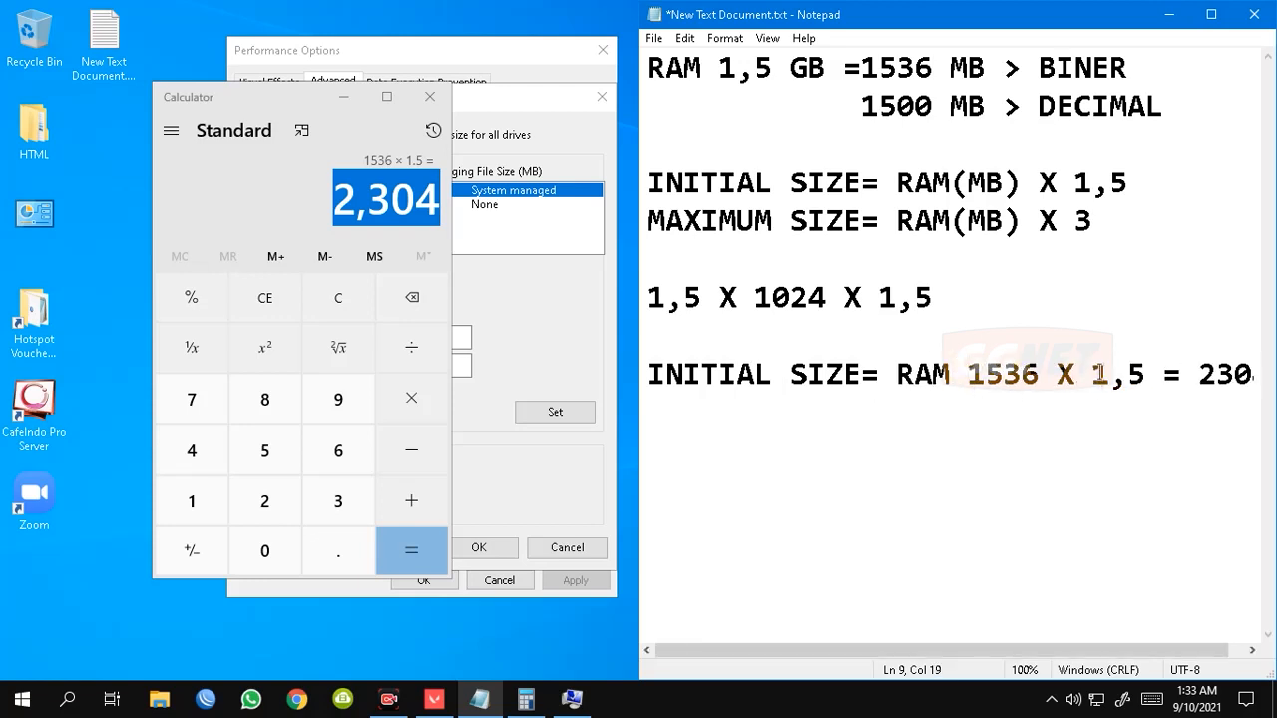
{"action": "left_click_drag", "start_coordinate": [1092, 374], "coordinate": [1147, 374]}
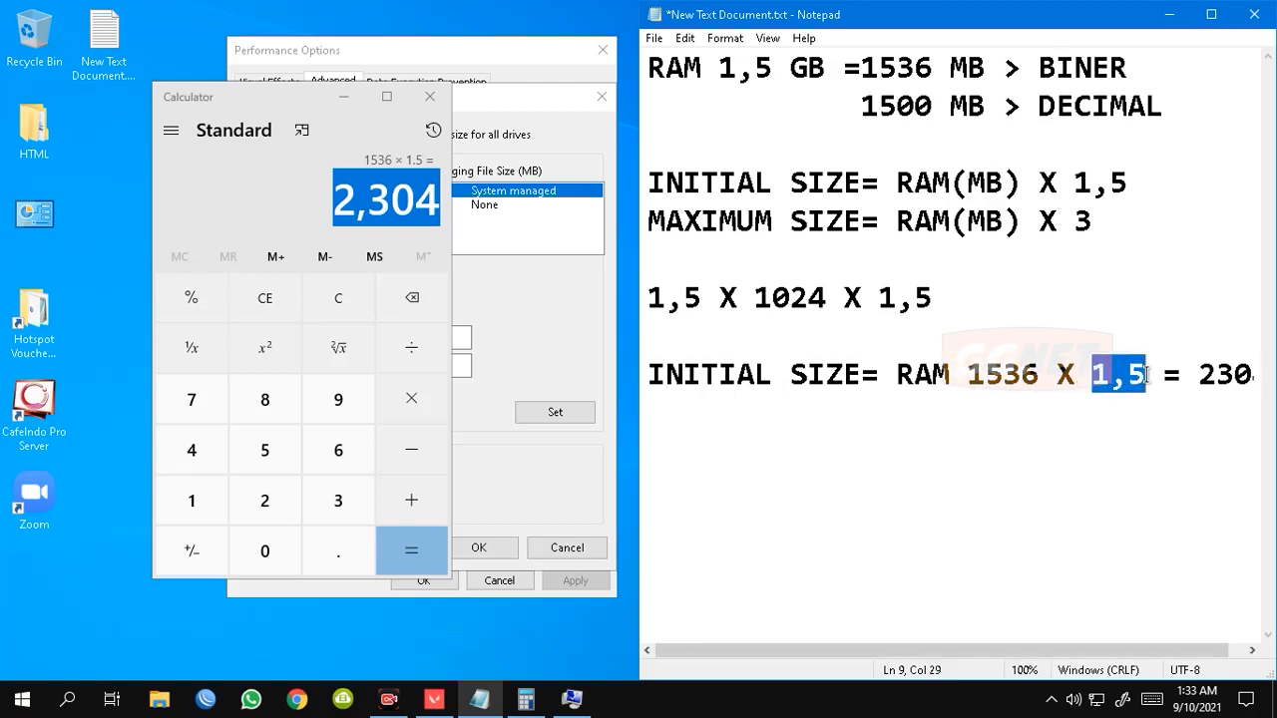
{"action": "left_click", "coordinate": [1041, 374]}
{"action": "type", "text": "MB"}
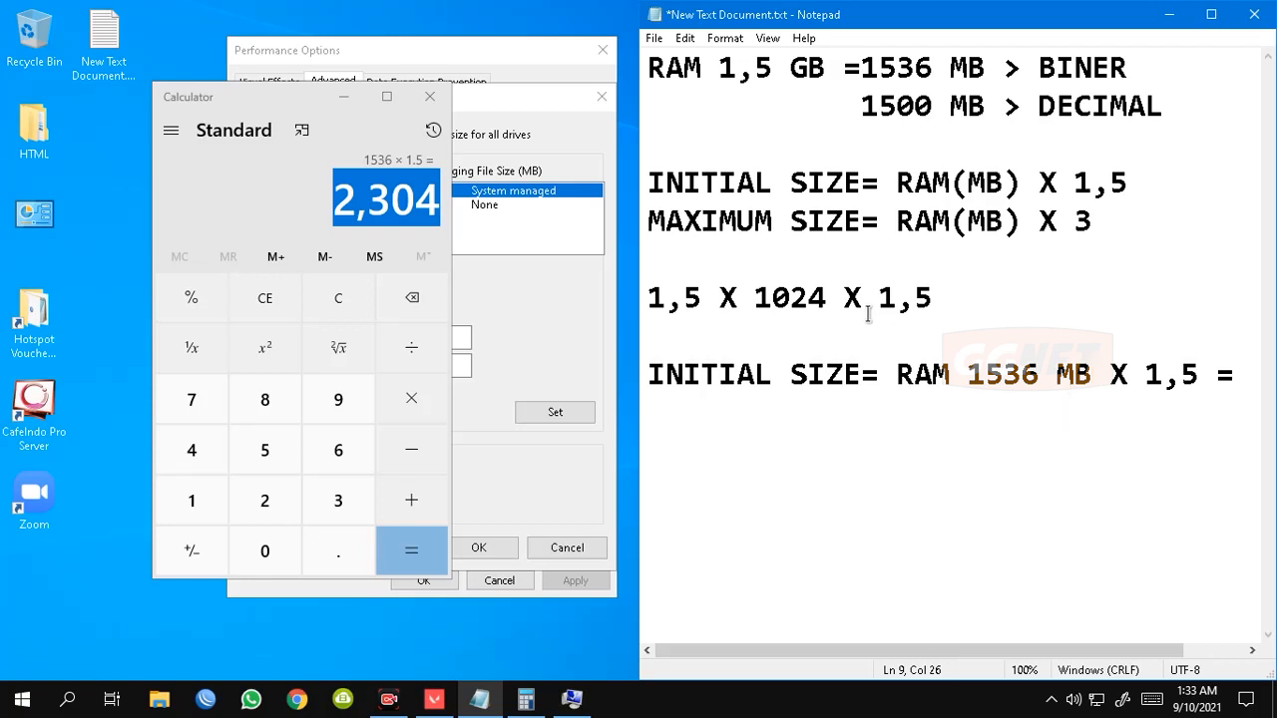
Widen the Notepad window to show the full line and move the Virtual Memory dialog clear of it.
{"action": "left_click_drag", "start_coordinate": [636, 240], "coordinate": [565, 235]}
{"action": "left_click_drag", "start_coordinate": [507, 112], "coordinate": [421, 90]}
{"action": "left_click", "coordinate": [646, 22]}
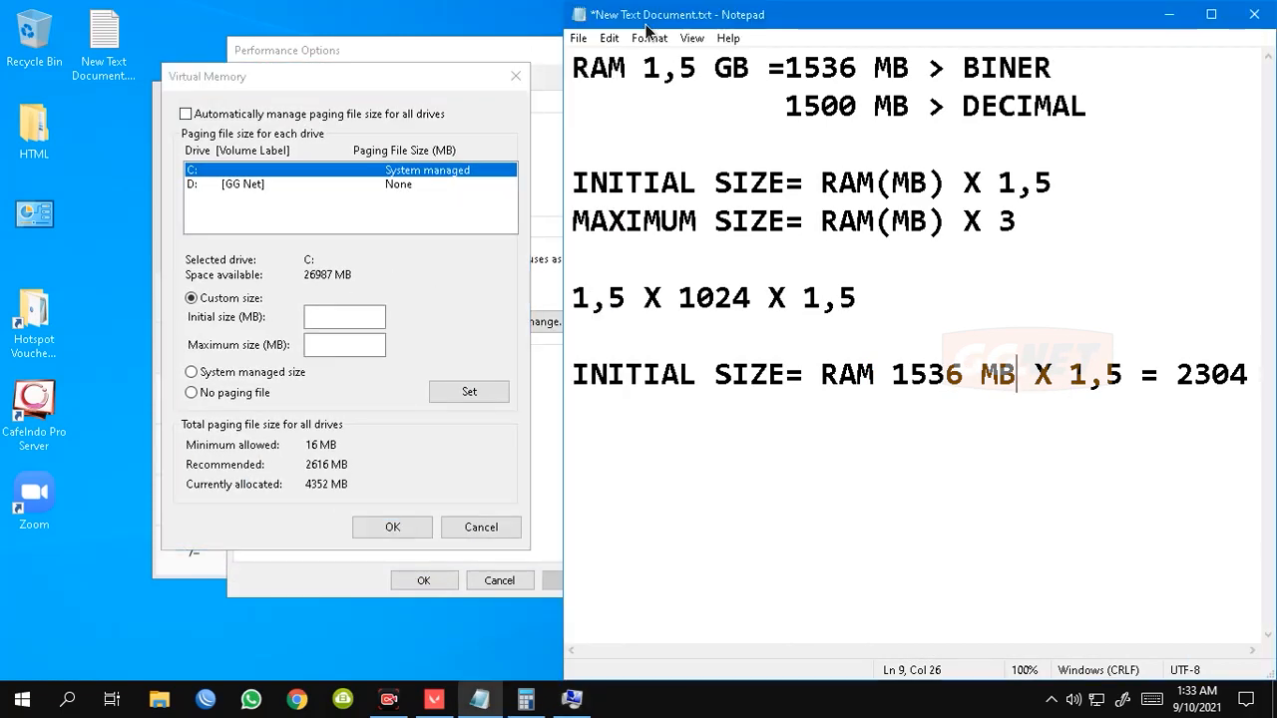
Start a new line below the INITIAL SIZE result with the label MAXIMUM SIZE=, reusing the label from the formula above.
{"action": "key", "text": "End"}
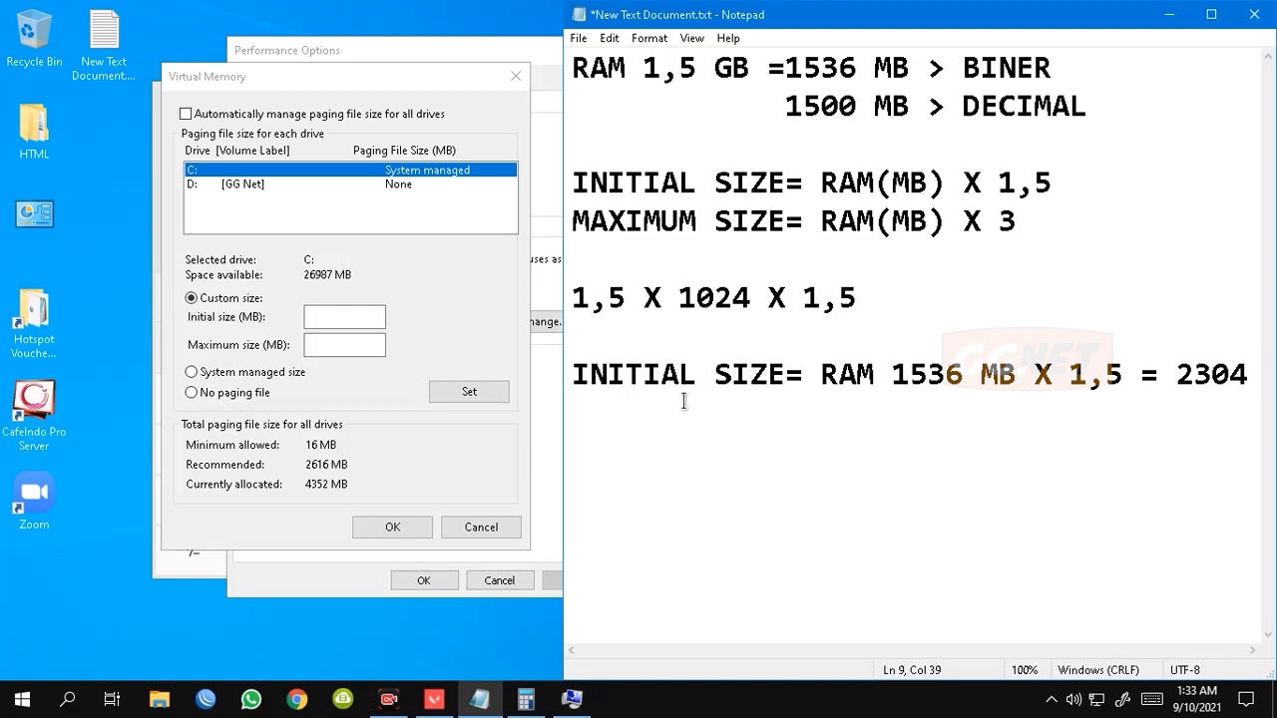
{"action": "left_click_drag", "start_coordinate": [575, 220], "coordinate": [782, 240]}
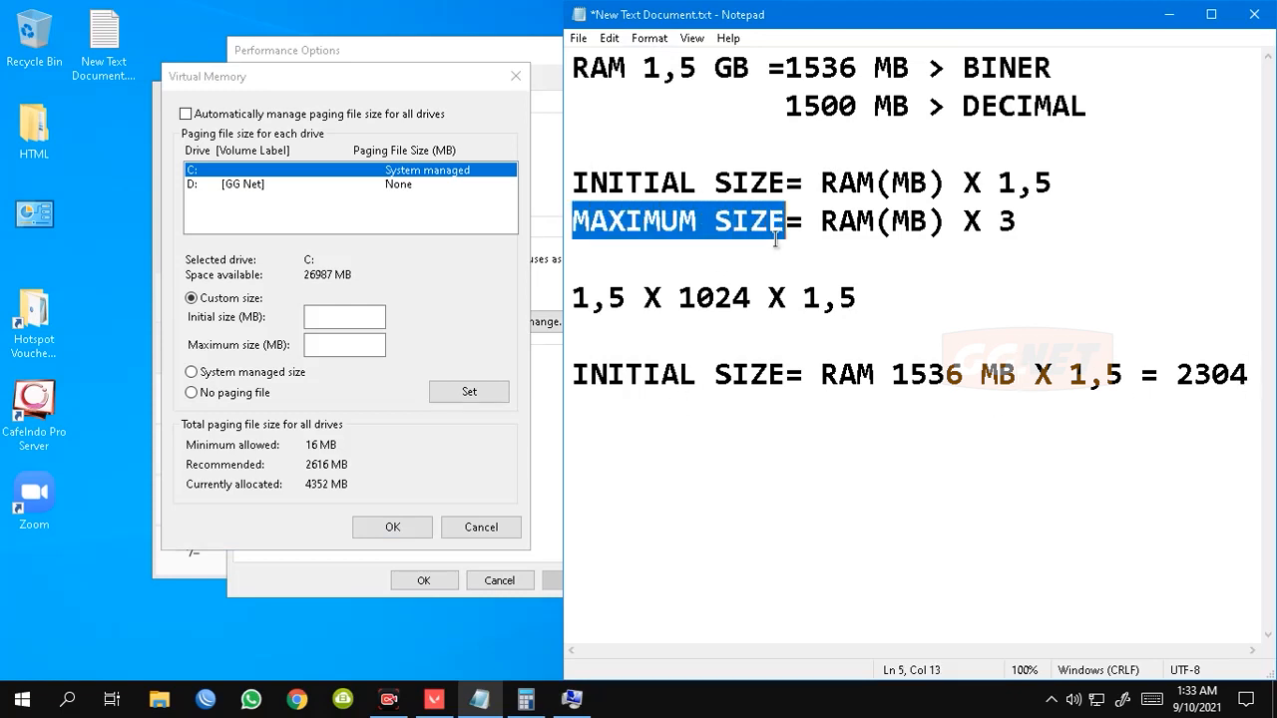
{"action": "key", "text": "ctrl+c"}
{"action": "left_click", "coordinate": [596, 423]}
{"action": "key", "text": "ctrl+v"}
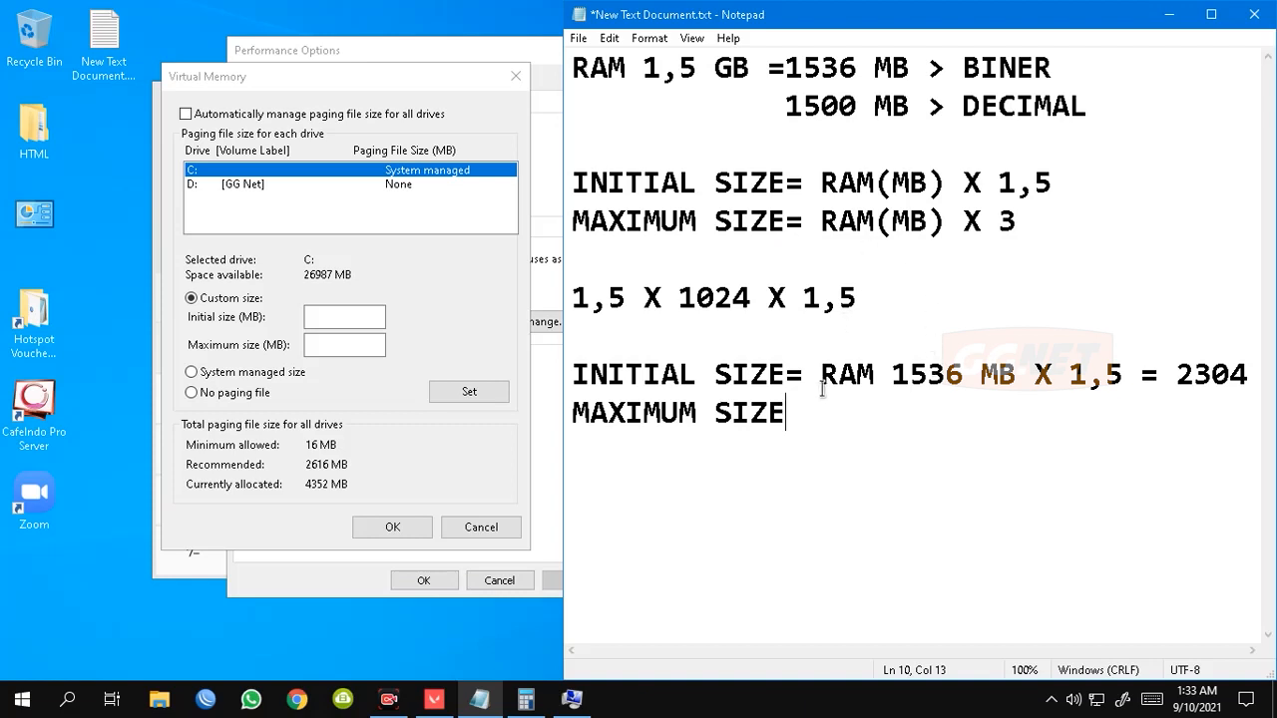
{"action": "type", "text": "="}
Enter RAM 1536 MB after MAXIMUM SIZE=, using the binary RAM value from the first line.
{"action": "left_click_drag", "start_coordinate": [822, 221], "coordinate": [1012, 225]}
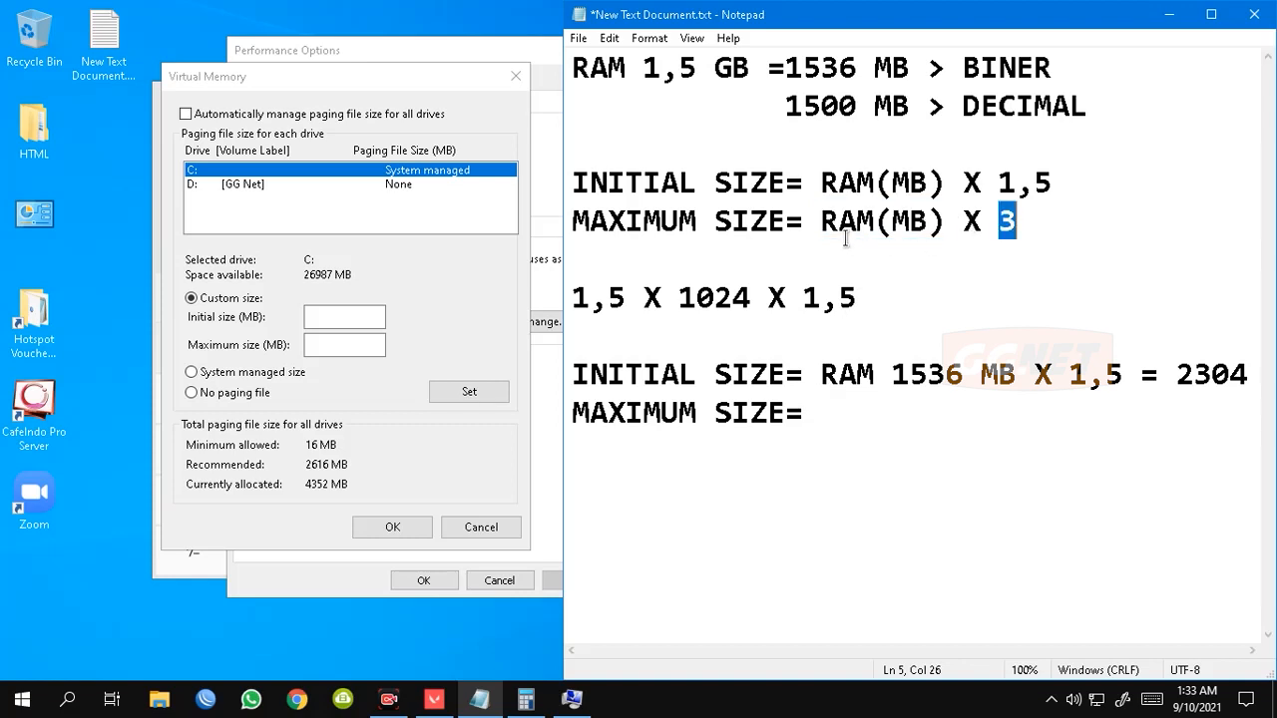
{"action": "left_click_drag", "start_coordinate": [821, 220], "coordinate": [1018, 223]}
{"action": "left_click", "coordinate": [901, 219]}
{"action": "left_click_drag", "start_coordinate": [786, 66], "coordinate": [908, 67]}
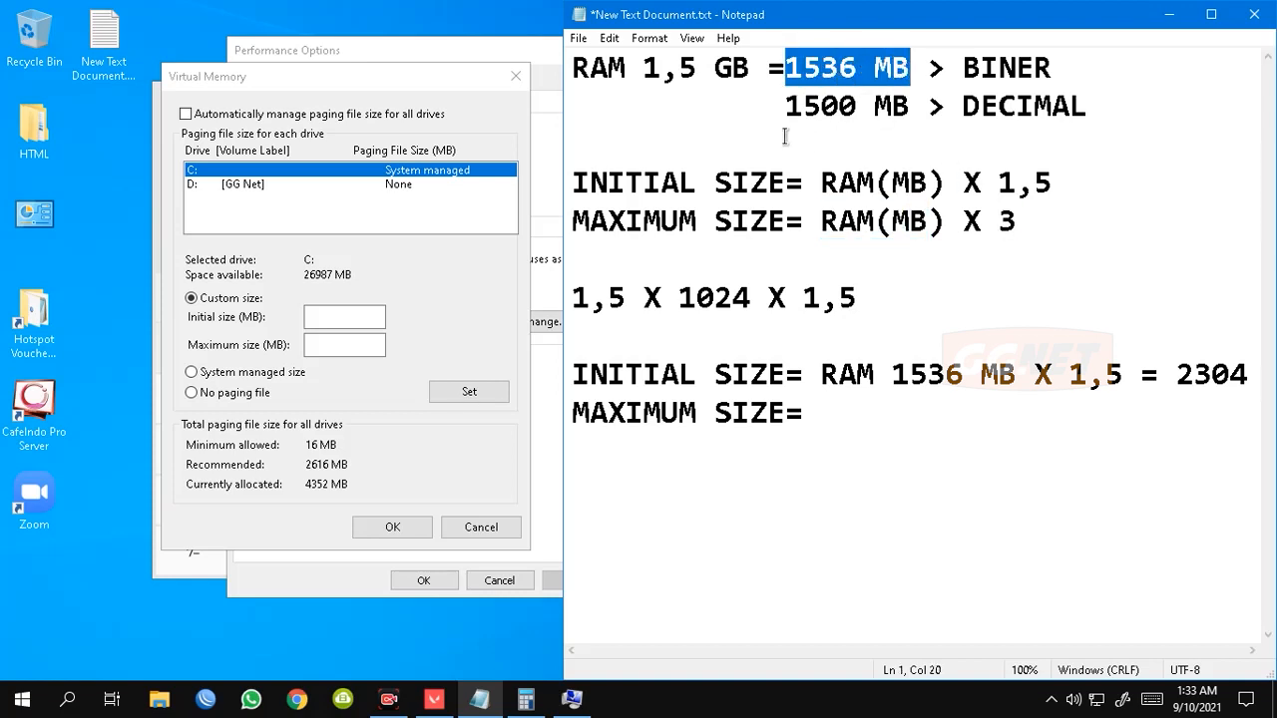
{"action": "left_click_drag", "start_coordinate": [646, 67], "coordinate": [856, 67]}
{"action": "left_click", "coordinate": [851, 427]}
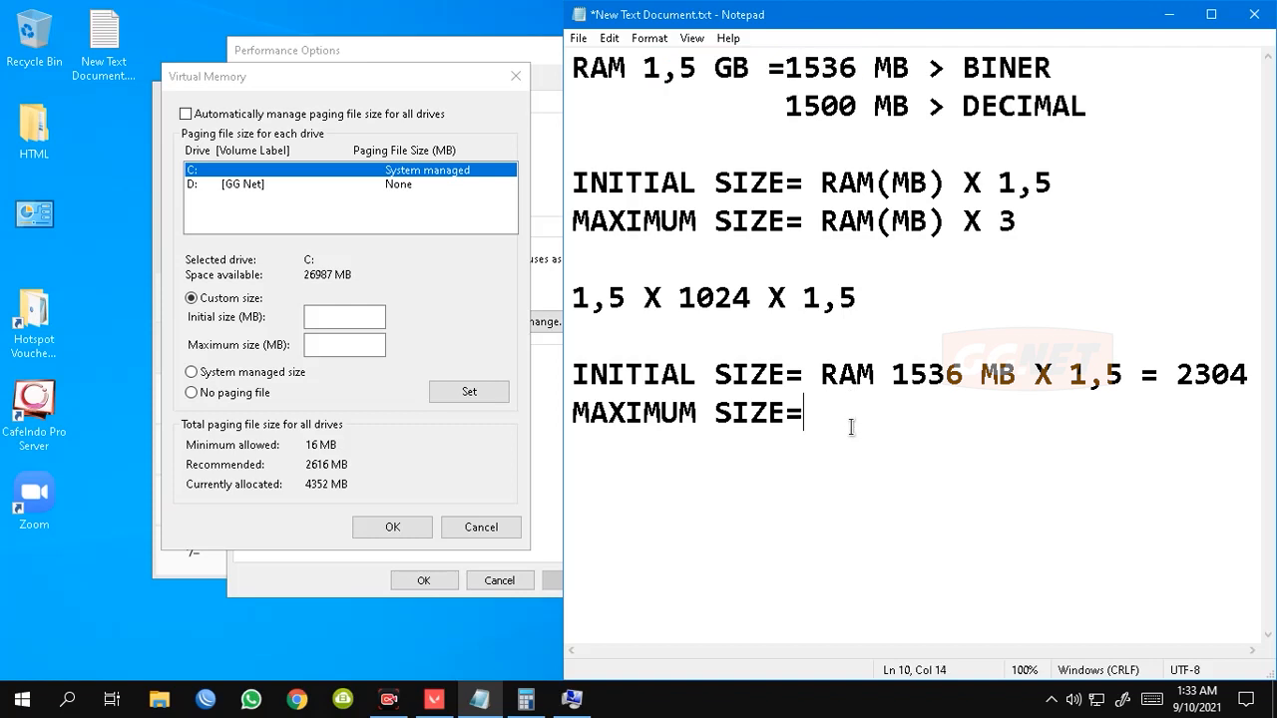
{"action": "type", "text": "RAM 1536 "}
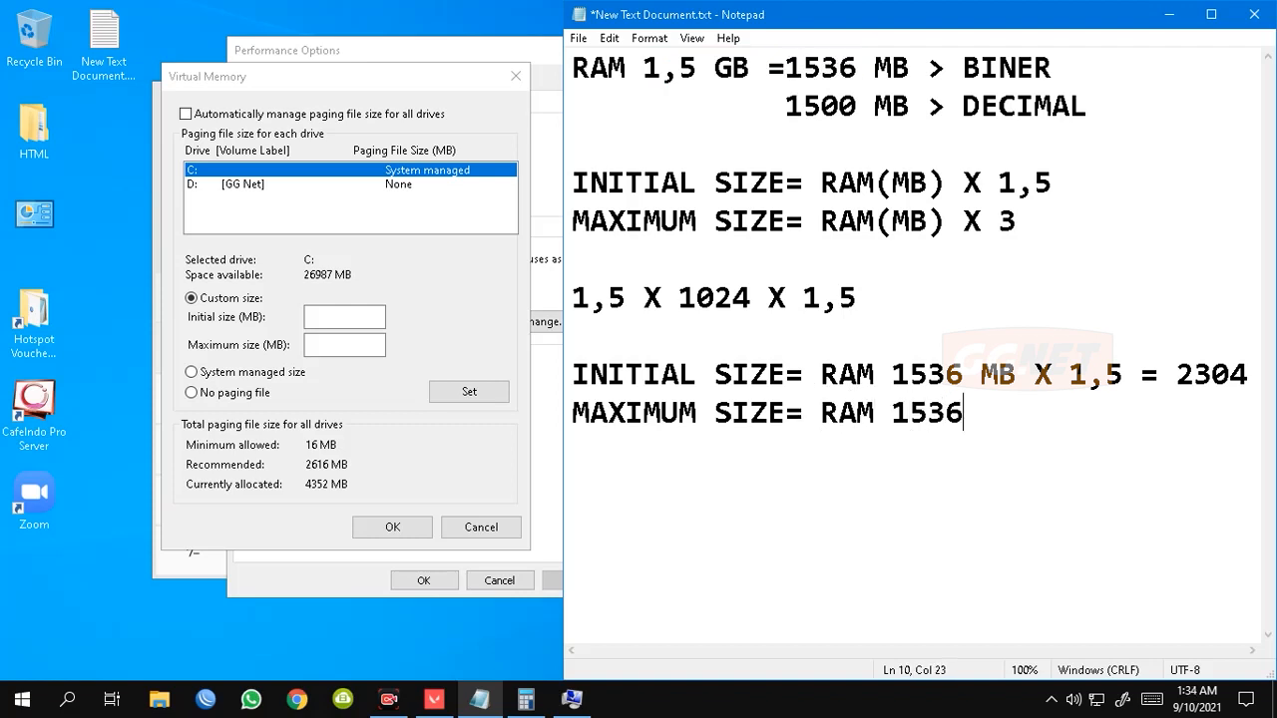
{"action": "type", "text": "MB "}
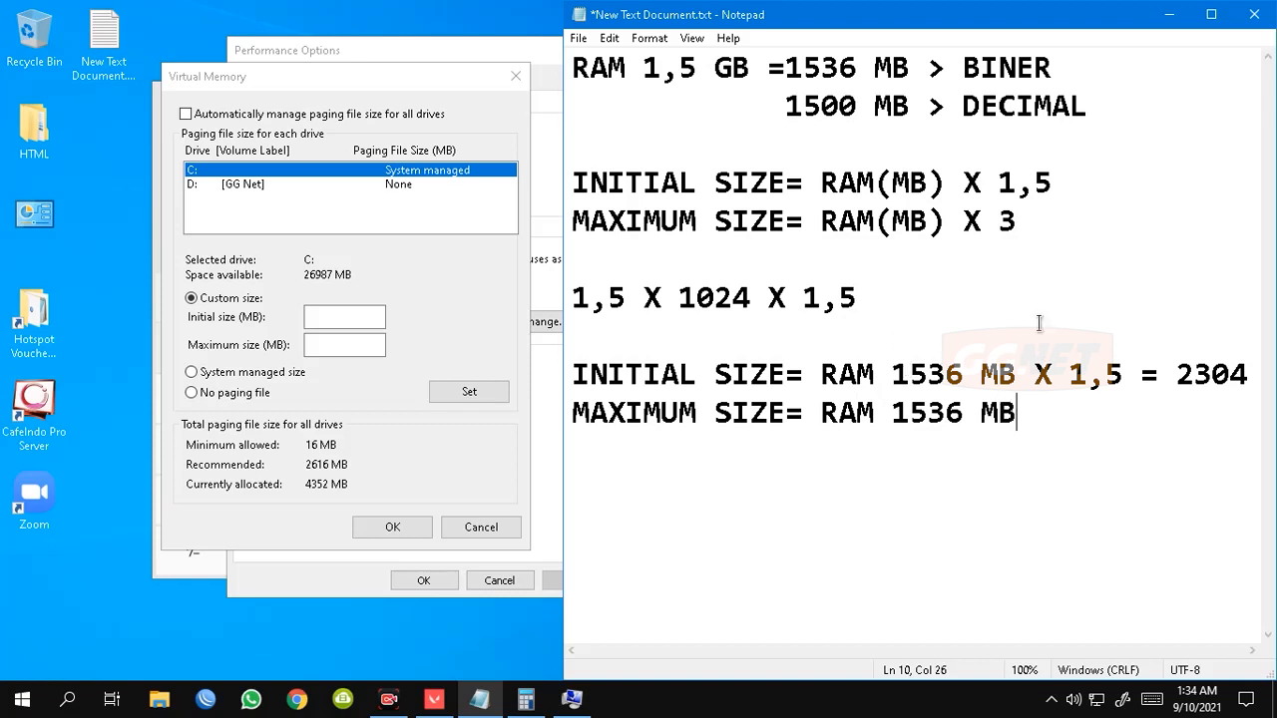
Add the multiplier X 3 from the maximum size formula and an equals sign to the last line.
{"action": "type", "text": "X"}
{"action": "left_click_drag", "start_coordinate": [1001, 185], "coordinate": [1056, 185]}
{"action": "double_click", "coordinate": [1006, 222]}
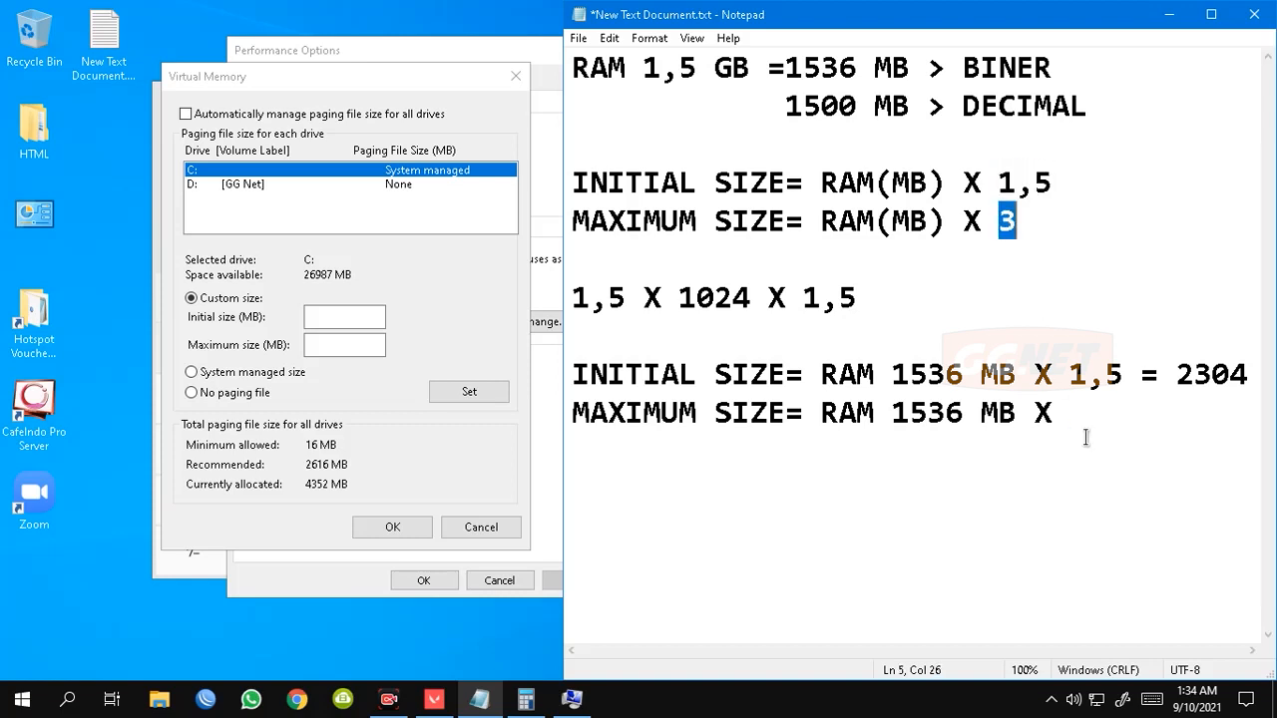
{"action": "left_click", "coordinate": [1089, 423]}
{"action": "type", "text": "3"}
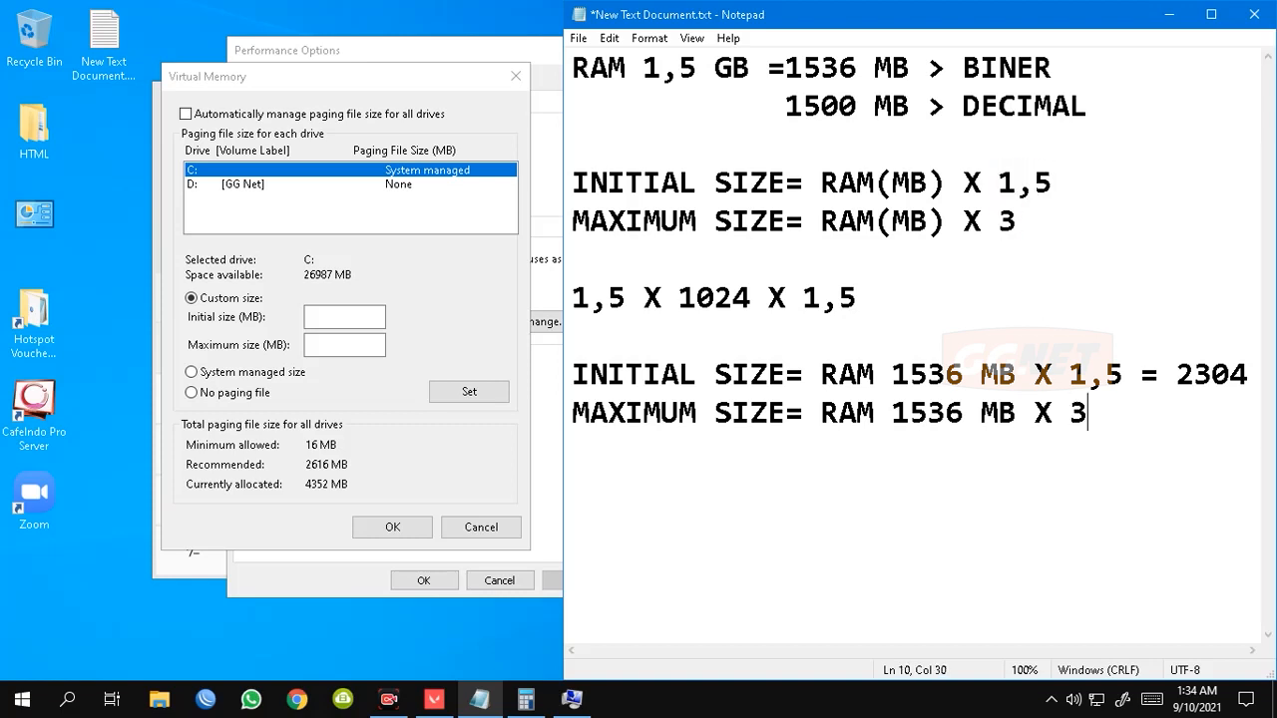
{"action": "type", "text": " ="}
Widen the Notepad window and add the unit MB after 2304 on the INITIAL SIZE line.
{"action": "left_click_drag", "start_coordinate": [567, 317], "coordinate": [503, 317]}
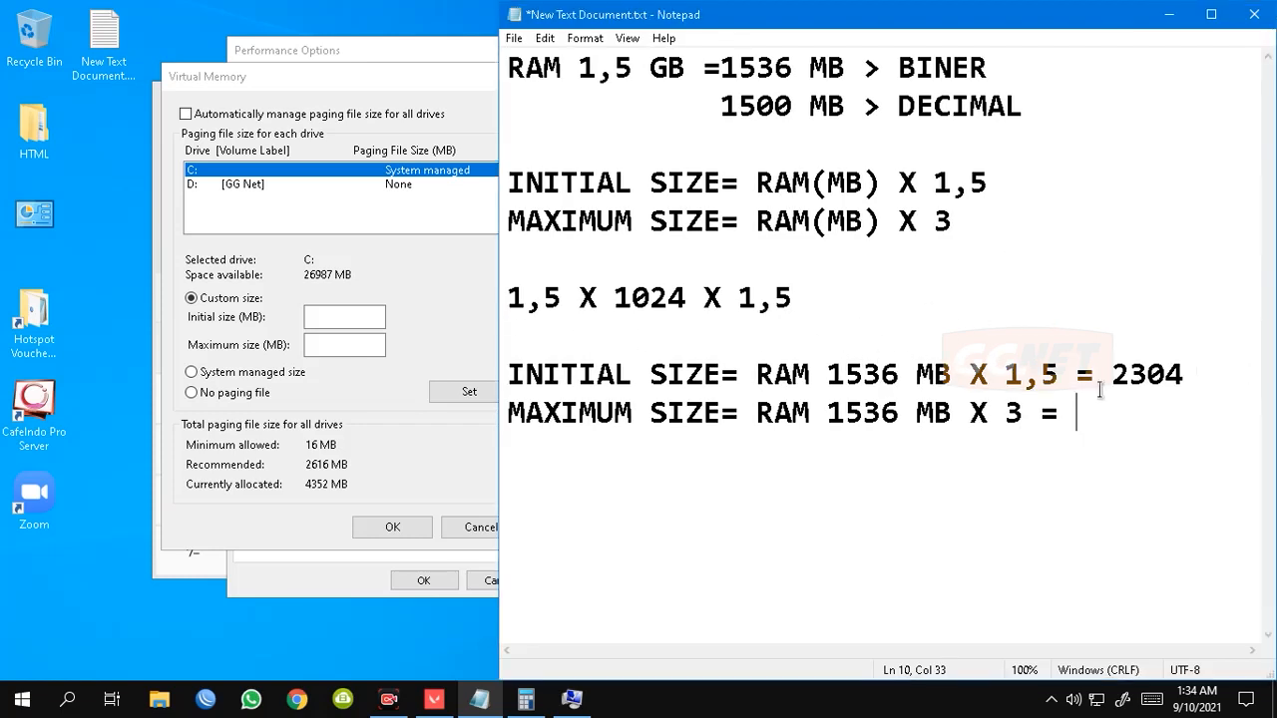
{"action": "left_click", "coordinate": [1187, 378]}
{"action": "type", "text": "MB"}
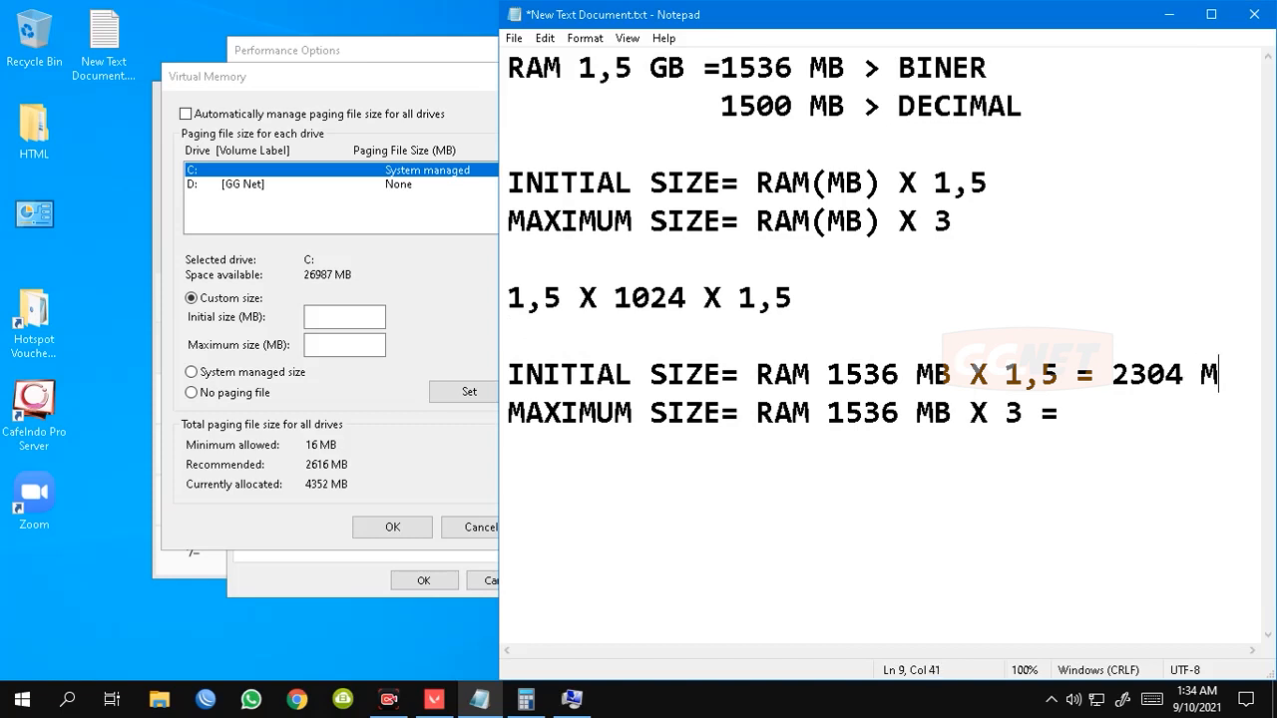
{"action": "left_click", "coordinate": [1133, 423]}
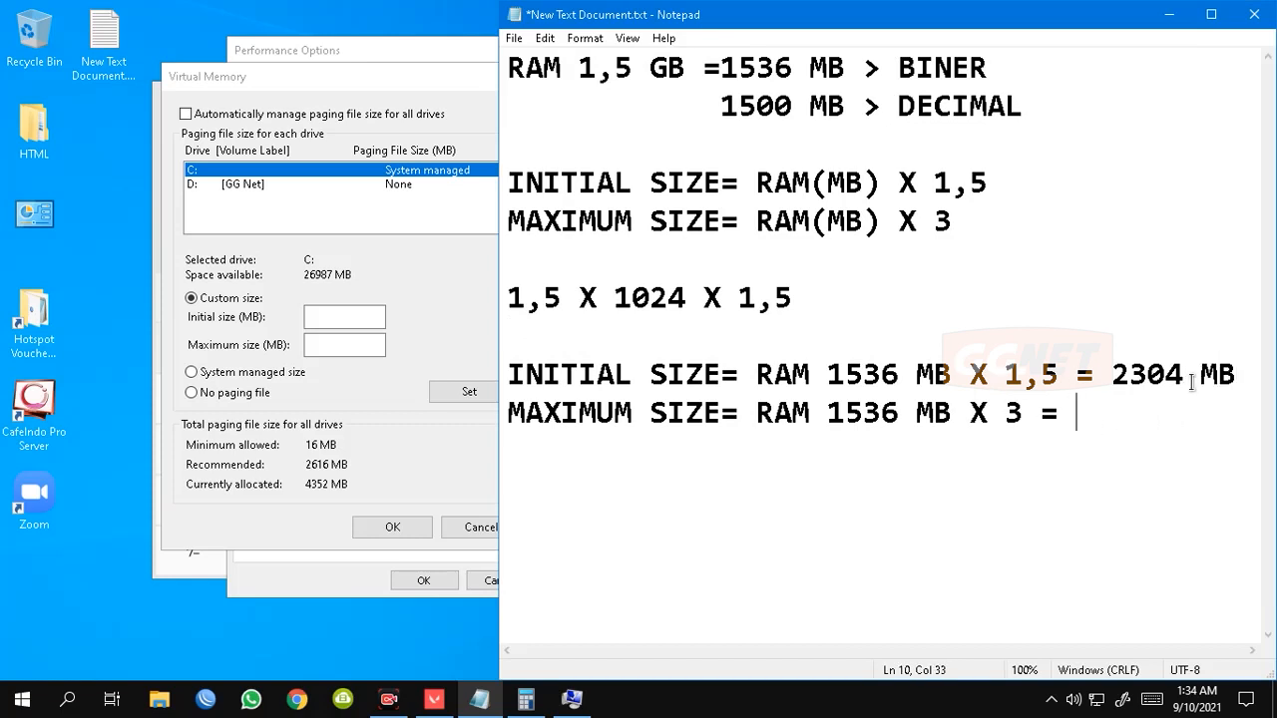
{"action": "left_click", "coordinate": [1241, 376]}
{"action": "left_click", "coordinate": [1096, 419]}
Switch to Calculator, clear the old result, calculate 1536 × 3 and enter 4608 MB as the result on the MAXIMUM SIZE line.
{"action": "double_click", "coordinate": [1012, 412]}
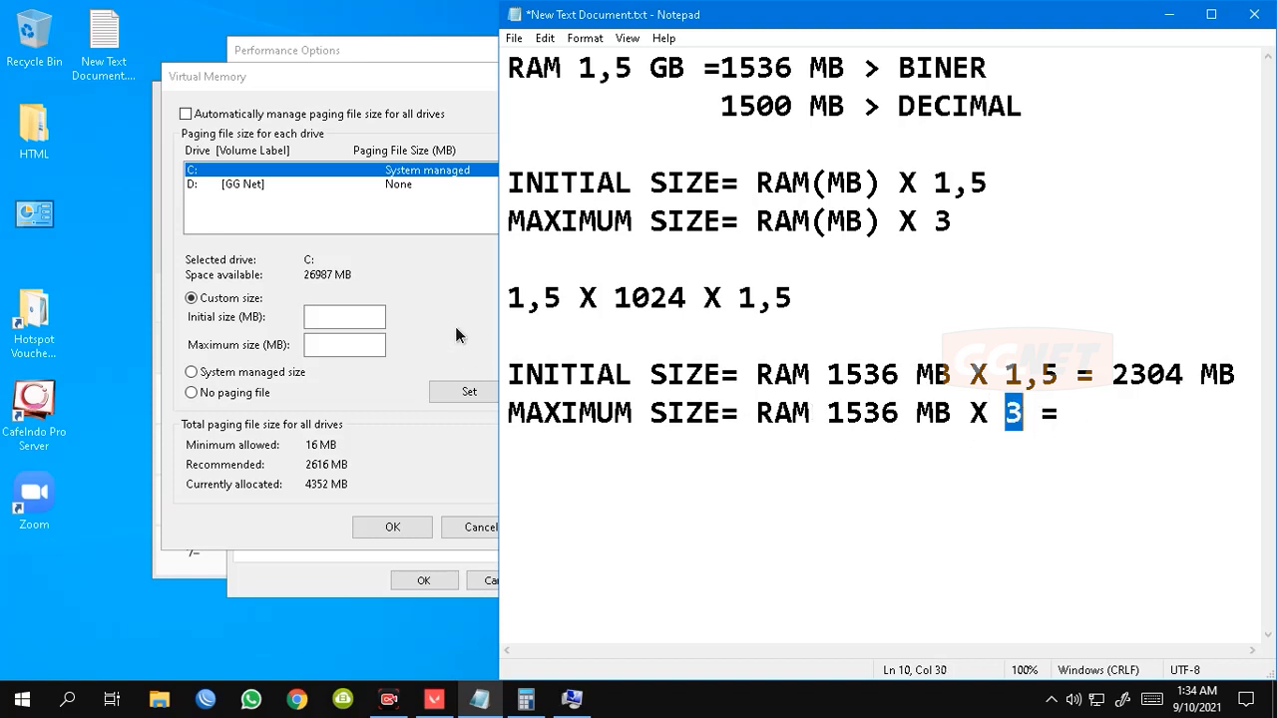
{"action": "left_click", "coordinate": [196, 565]}
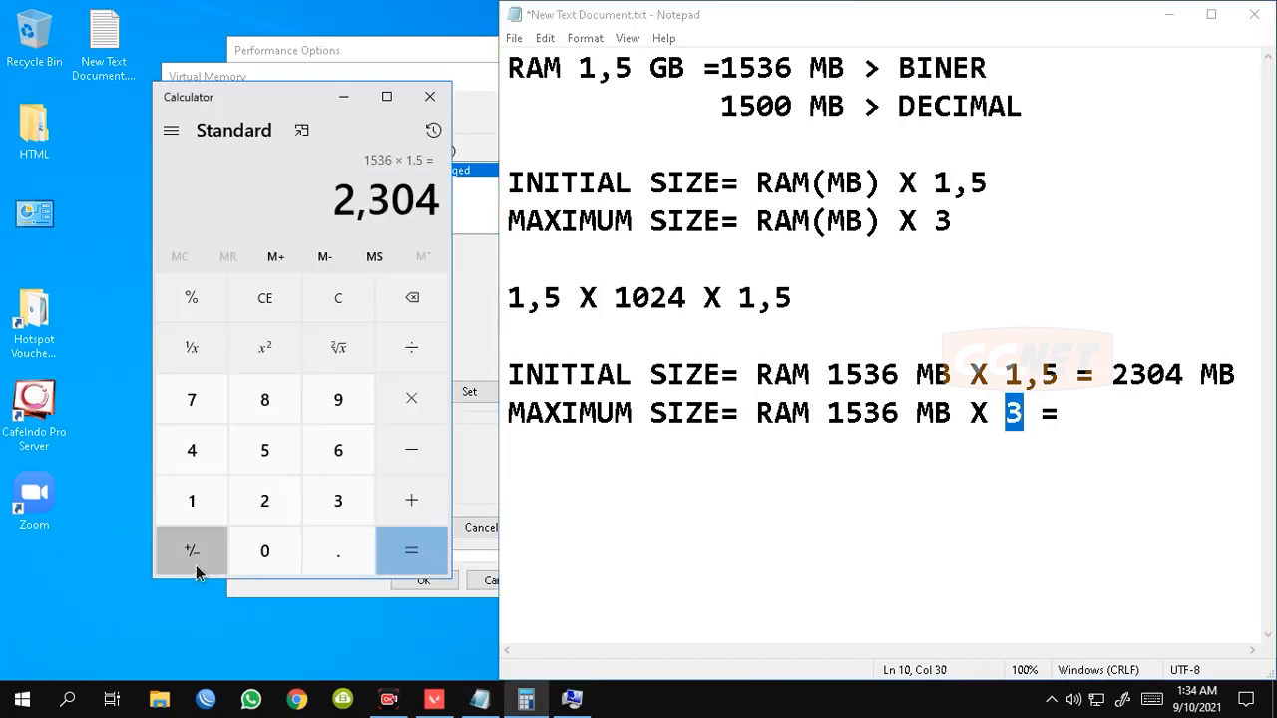
{"action": "left_click", "coordinate": [268, 302]}
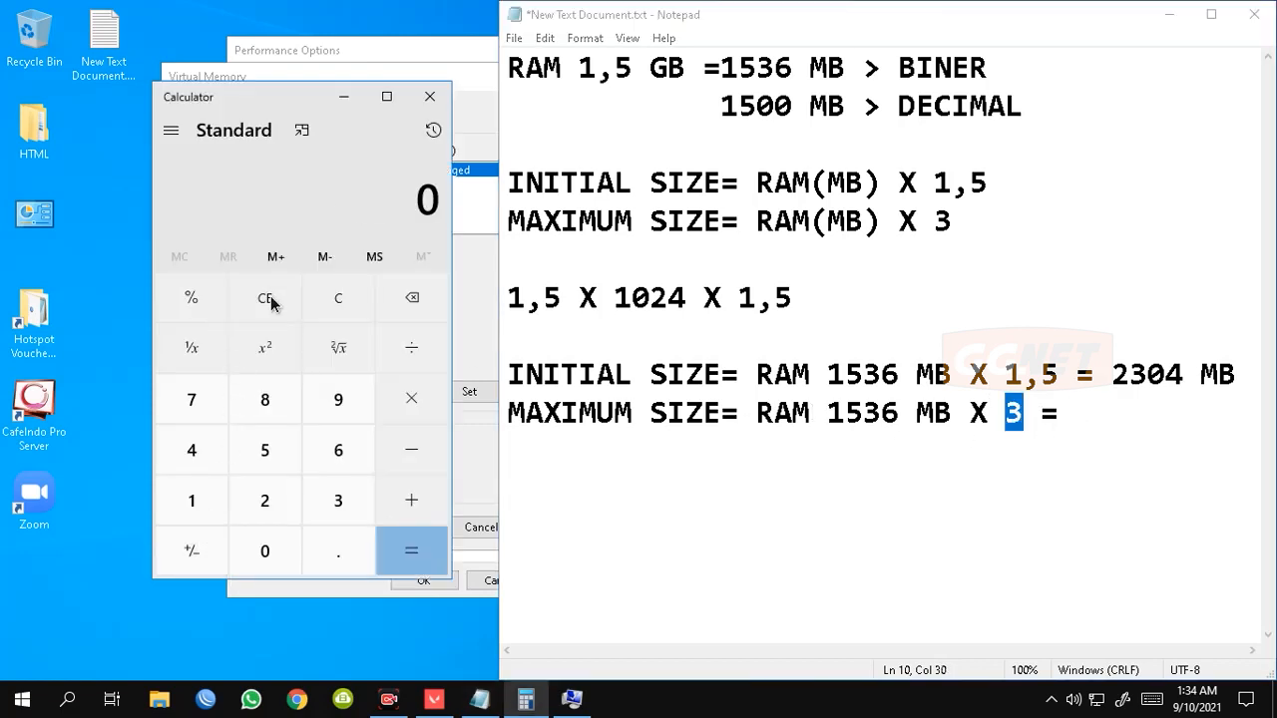
{"action": "left_click", "coordinate": [204, 500]}
{"action": "left_click", "coordinate": [265, 450]}
{"action": "left_click", "coordinate": [336, 499]}
{"action": "left_click", "coordinate": [339, 452]}
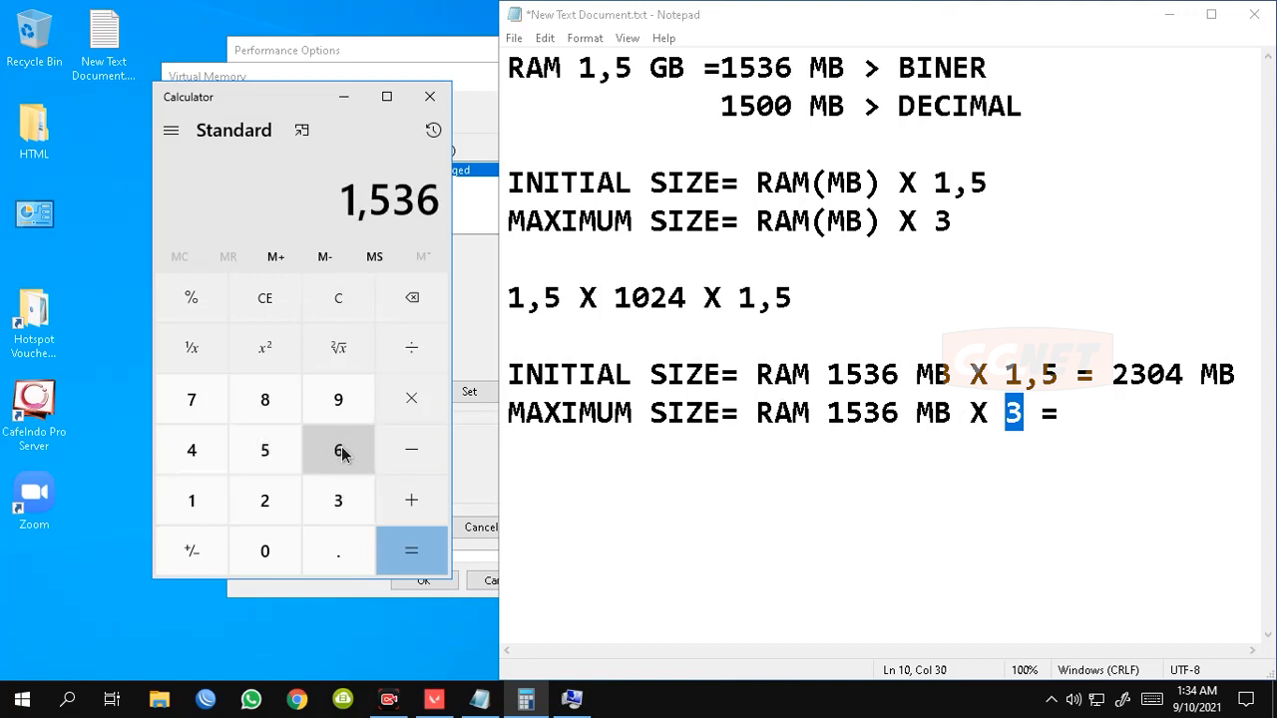
{"action": "left_click", "coordinate": [414, 399]}
{"action": "left_click", "coordinate": [337, 500]}
{"action": "left_click", "coordinate": [409, 543]}
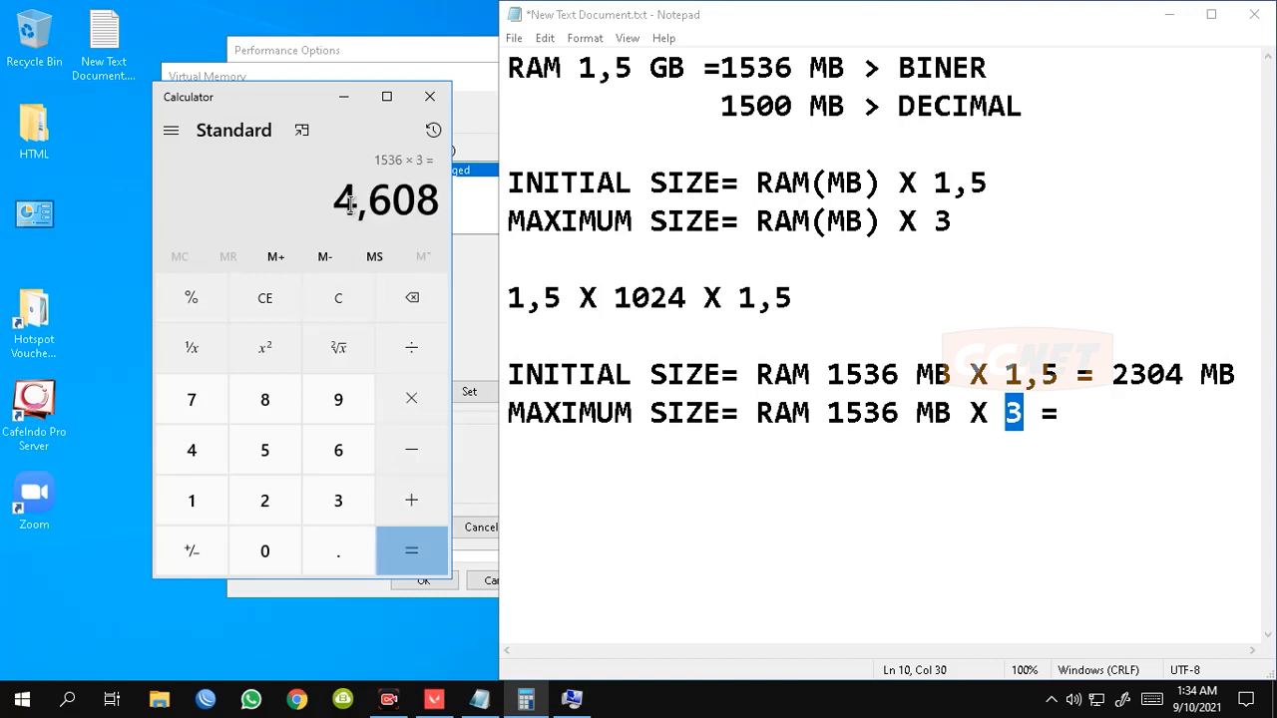
{"action": "left_click", "coordinate": [1098, 415]}
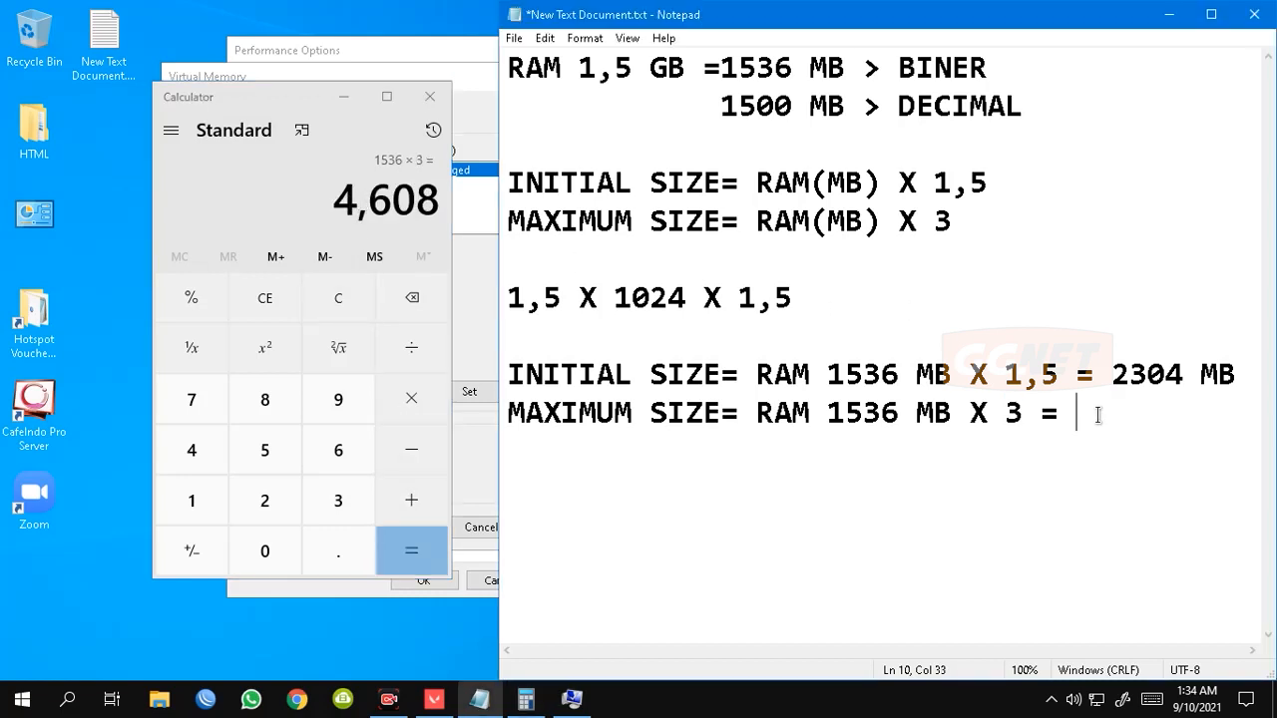
{"action": "type", "text": "4608 MB"}
Bring the Virtual Memory dialog forward and arrange it and Notepad side by side so neither covers the other.
{"action": "left_click", "coordinate": [430, 96]}
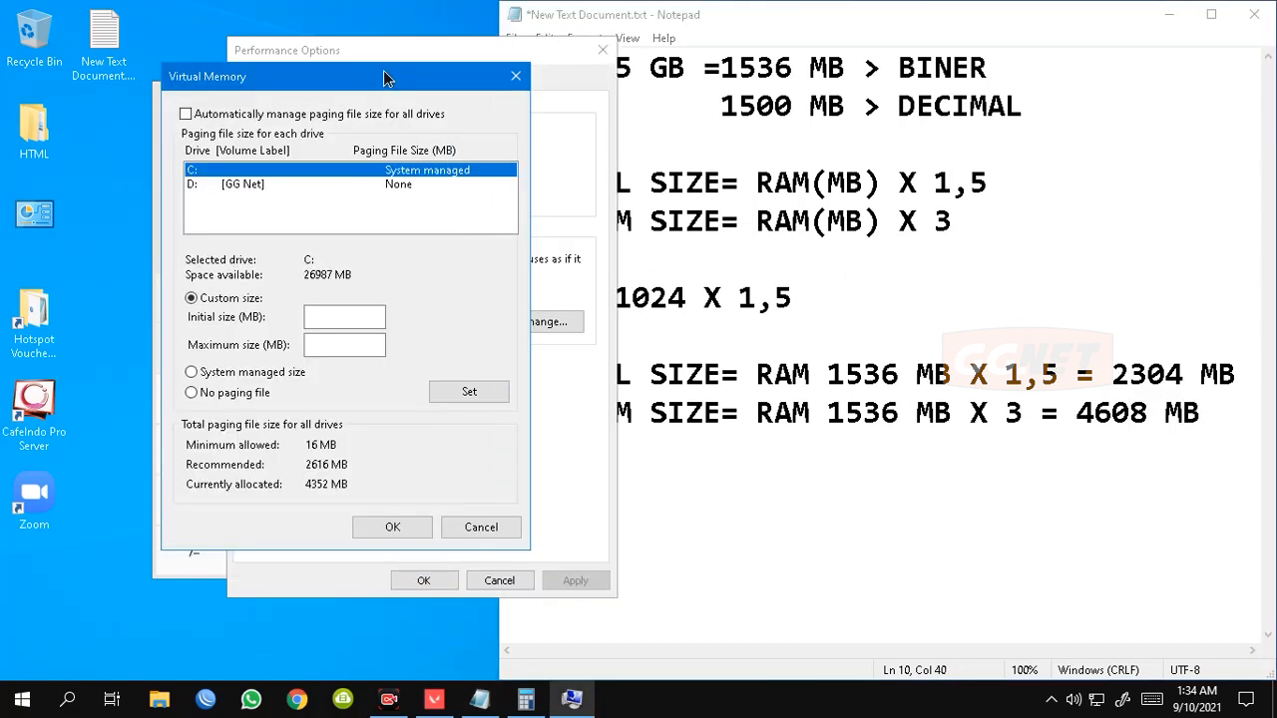
{"action": "left_click", "coordinate": [338, 316]}
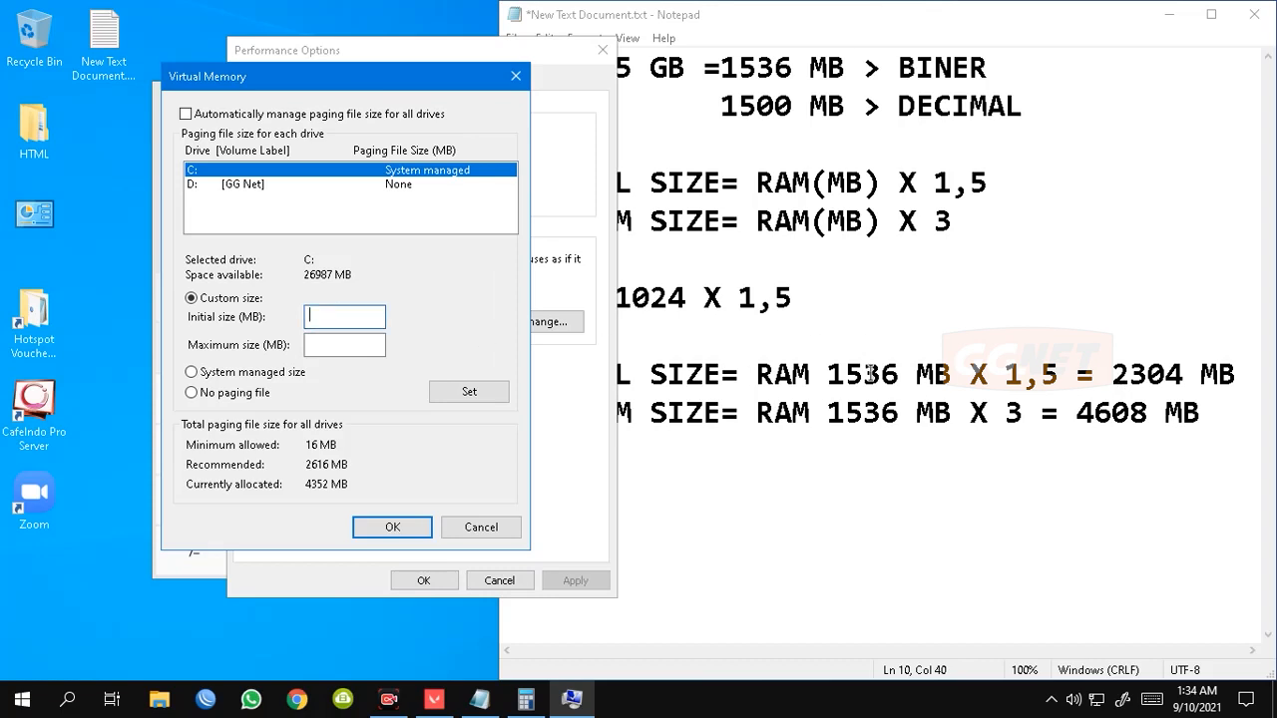
{"action": "left_click", "coordinate": [844, 374]}
{"action": "left_click_drag", "start_coordinate": [421, 76], "coordinate": [374, 77]}
{"action": "left_click", "coordinate": [592, 18]}
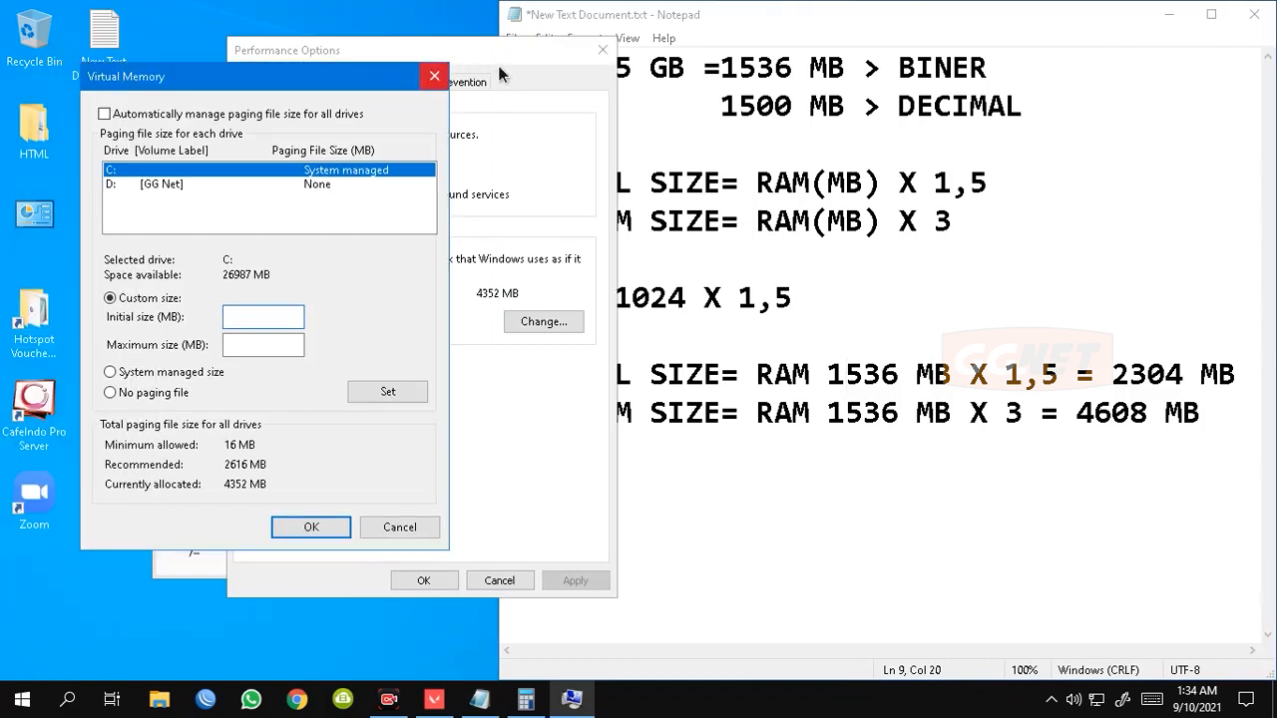
{"action": "left_click_drag", "start_coordinate": [696, 23], "coordinate": [649, 22]}
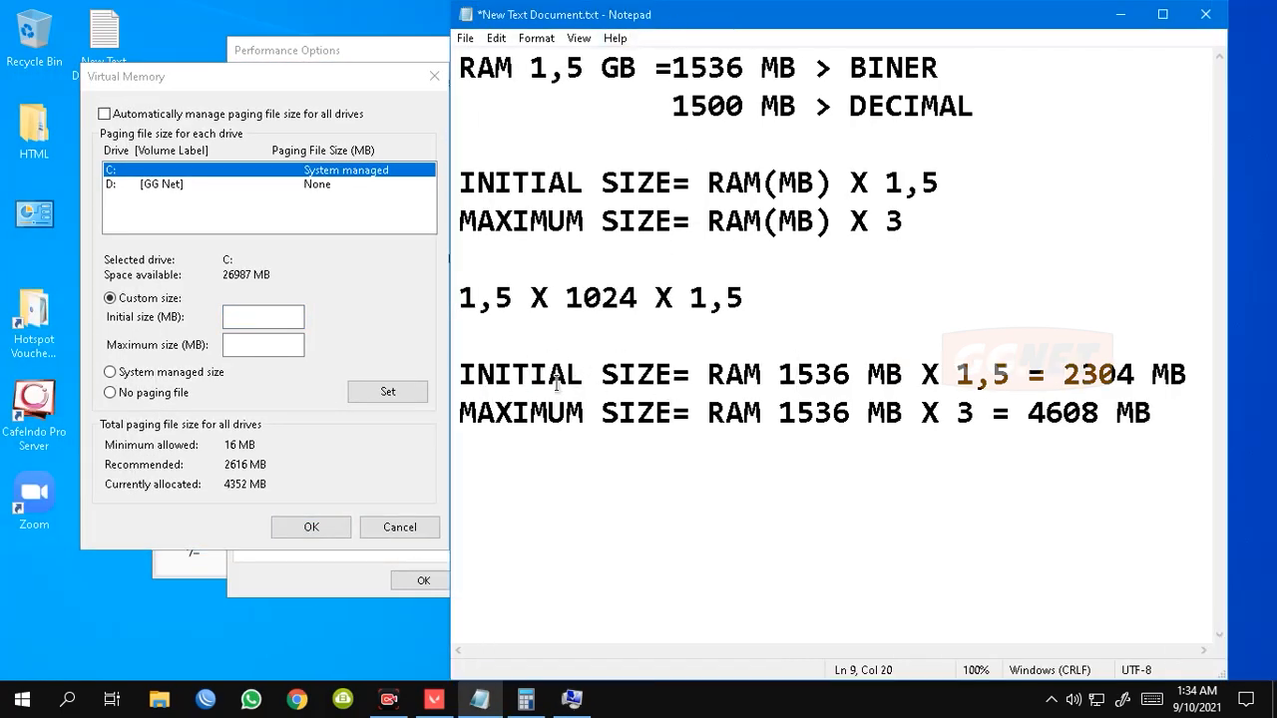
{"action": "left_click_drag", "start_coordinate": [462, 376], "coordinate": [1187, 377]}
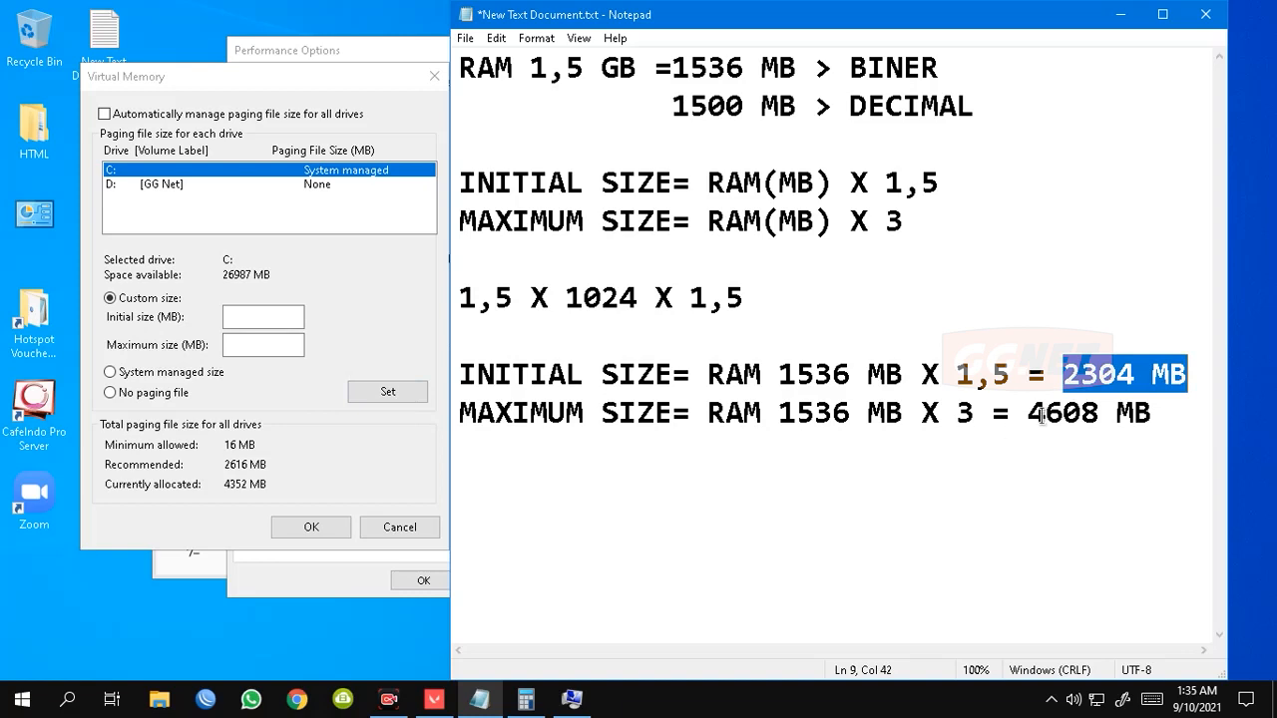
{"action": "left_click_drag", "start_coordinate": [1029, 413], "coordinate": [1137, 457]}
{"action": "left_click", "coordinate": [1145, 461]}
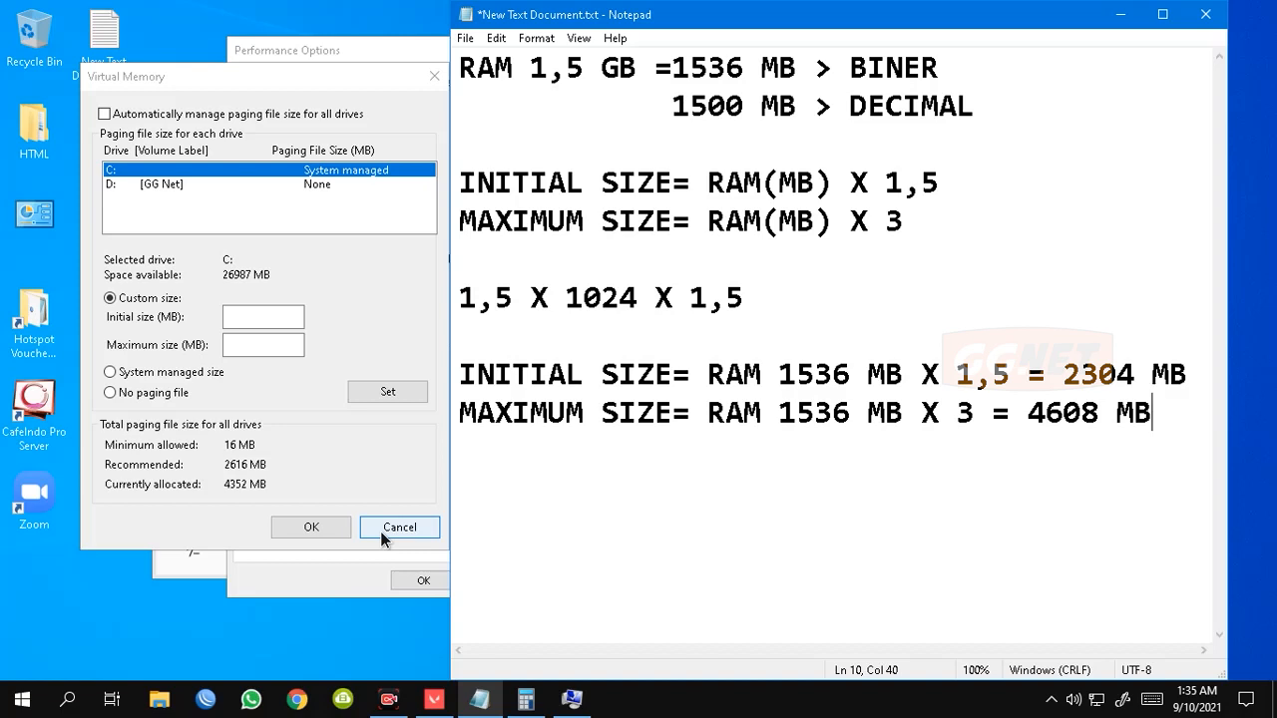
Check the free space of drive C in File Explorer and in its properties, and return to the notes.
{"action": "key", "text": "super+e"}
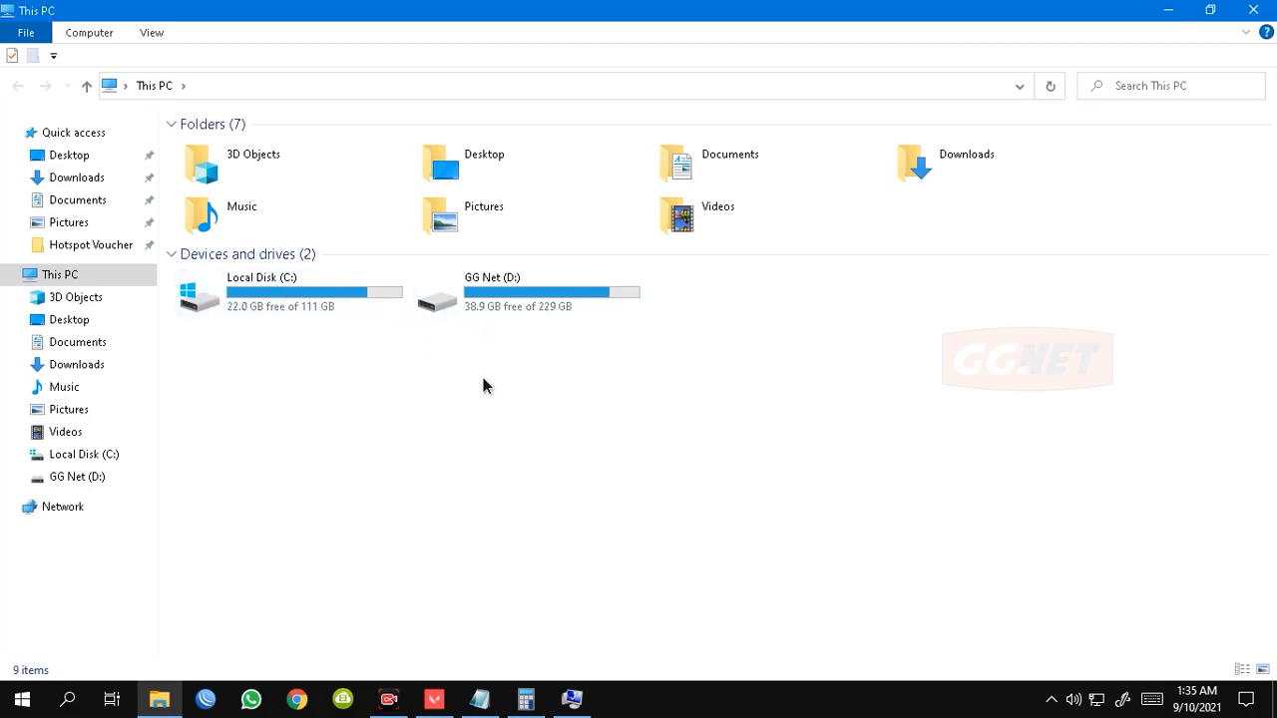
{"action": "left_click", "coordinate": [571, 698]}
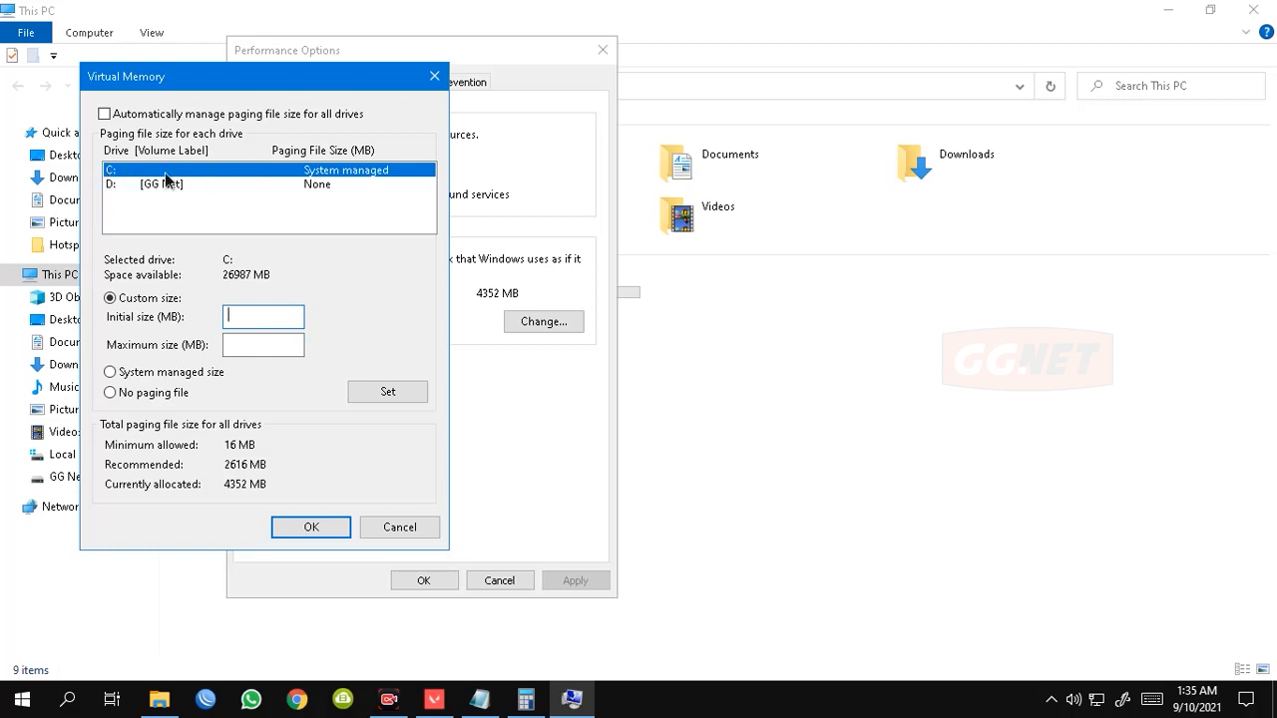
{"action": "left_click", "coordinate": [809, 354]}
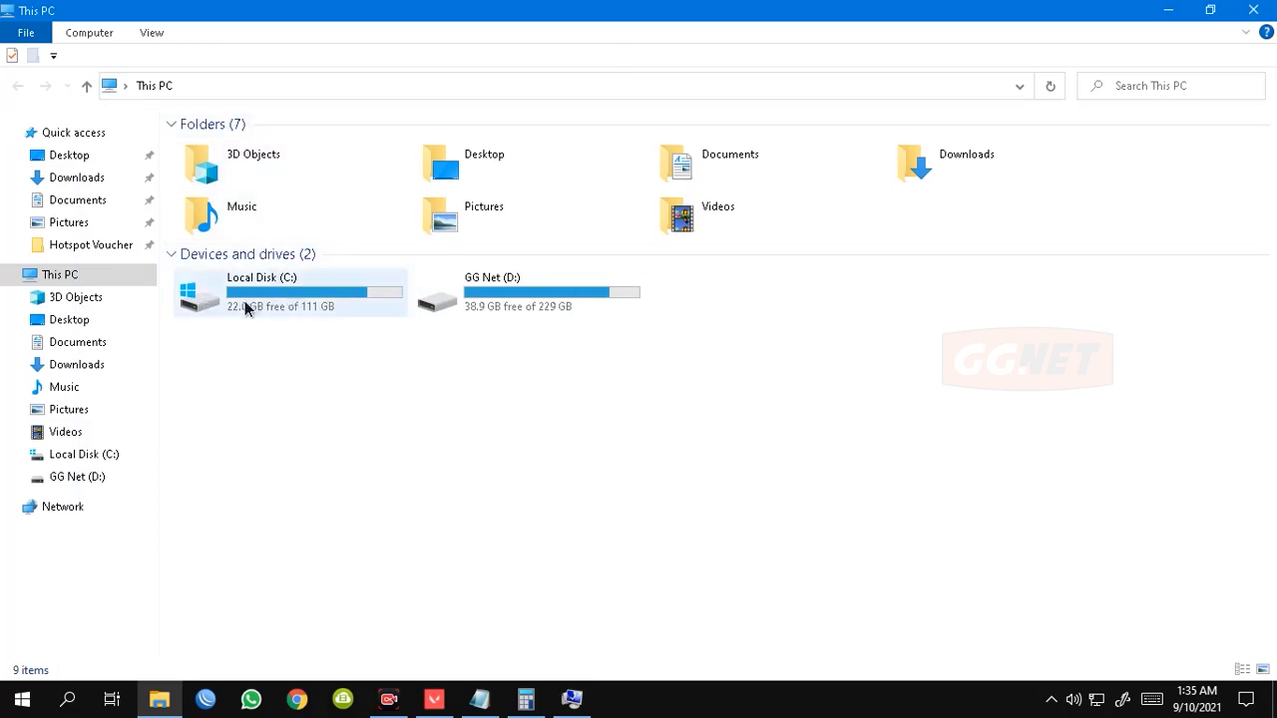
{"action": "mouse_move", "coordinate": [350, 289]}
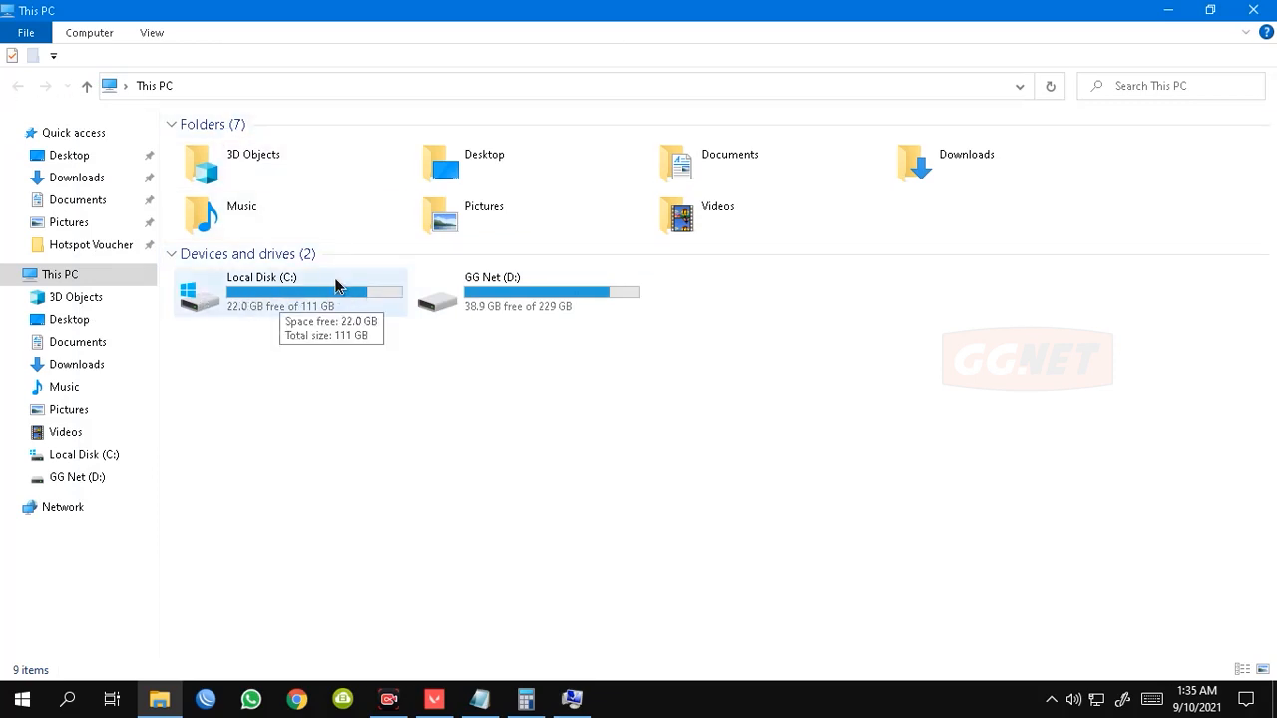
{"action": "right_click", "coordinate": [339, 284]}
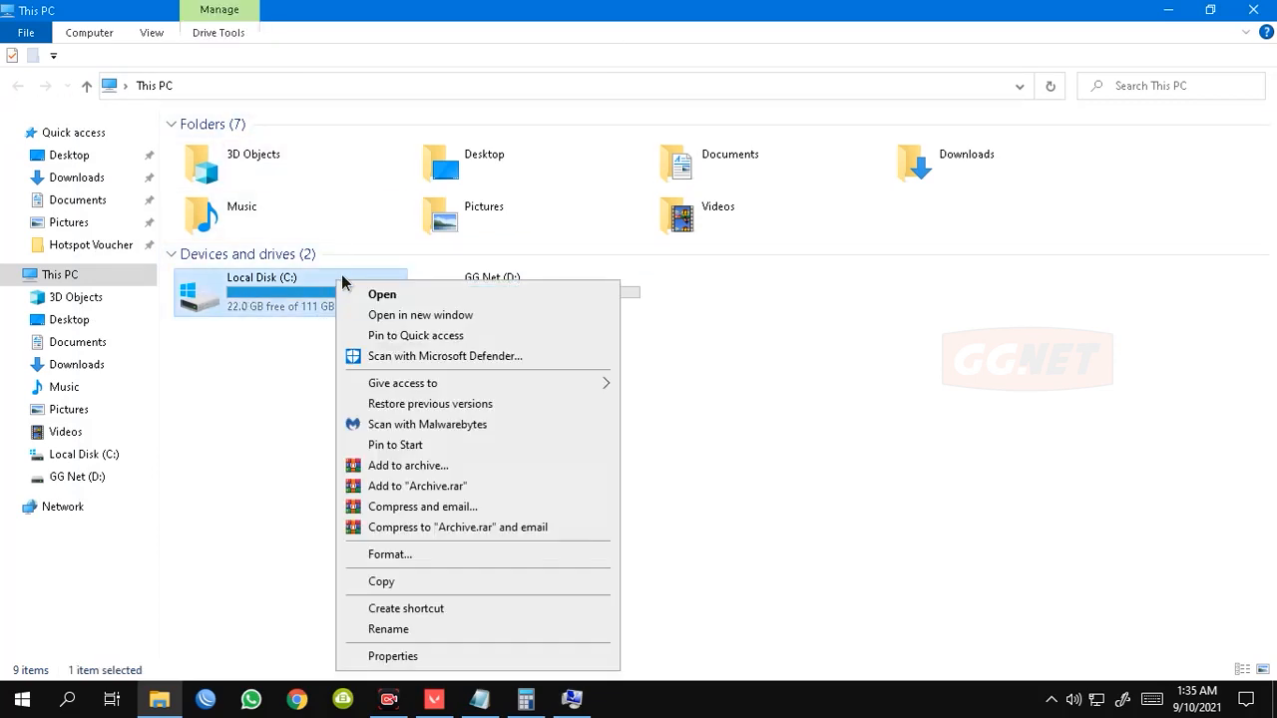
{"action": "left_click", "coordinate": [465, 656]}
{"action": "left_click_drag", "start_coordinate": [516, 218], "coordinate": [713, 134]}
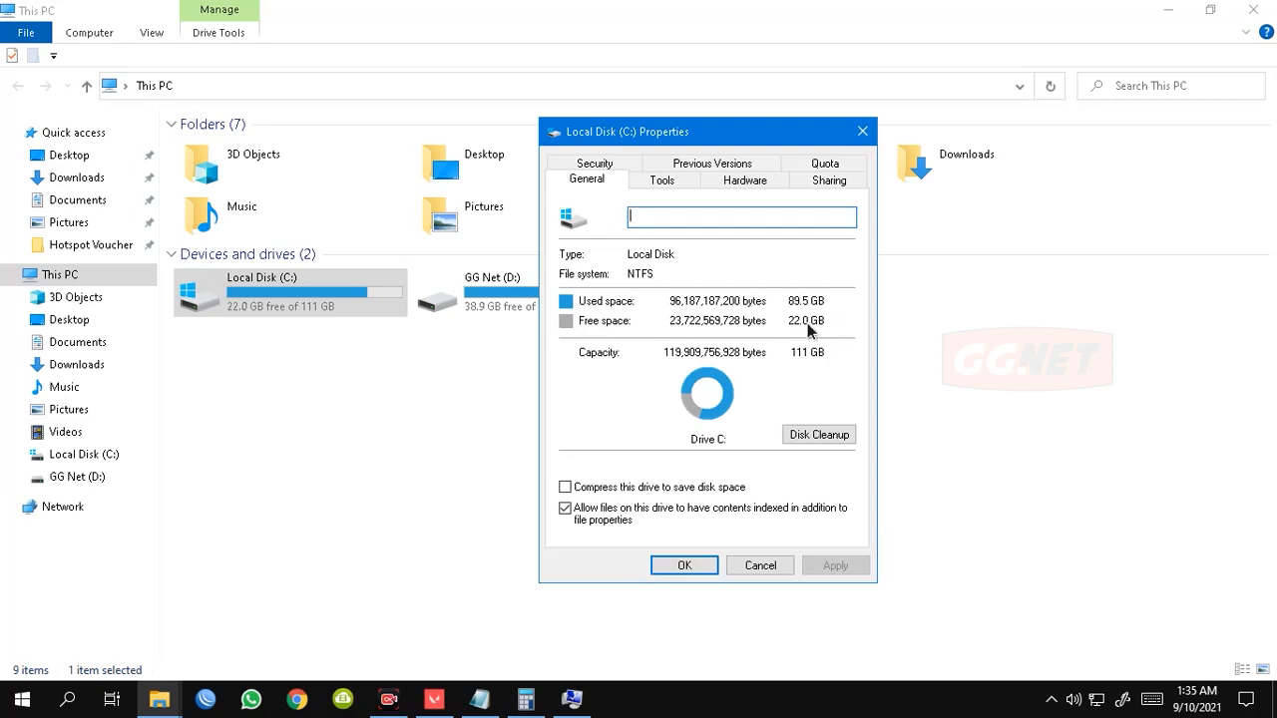
{"action": "left_click", "coordinate": [1166, 10]}
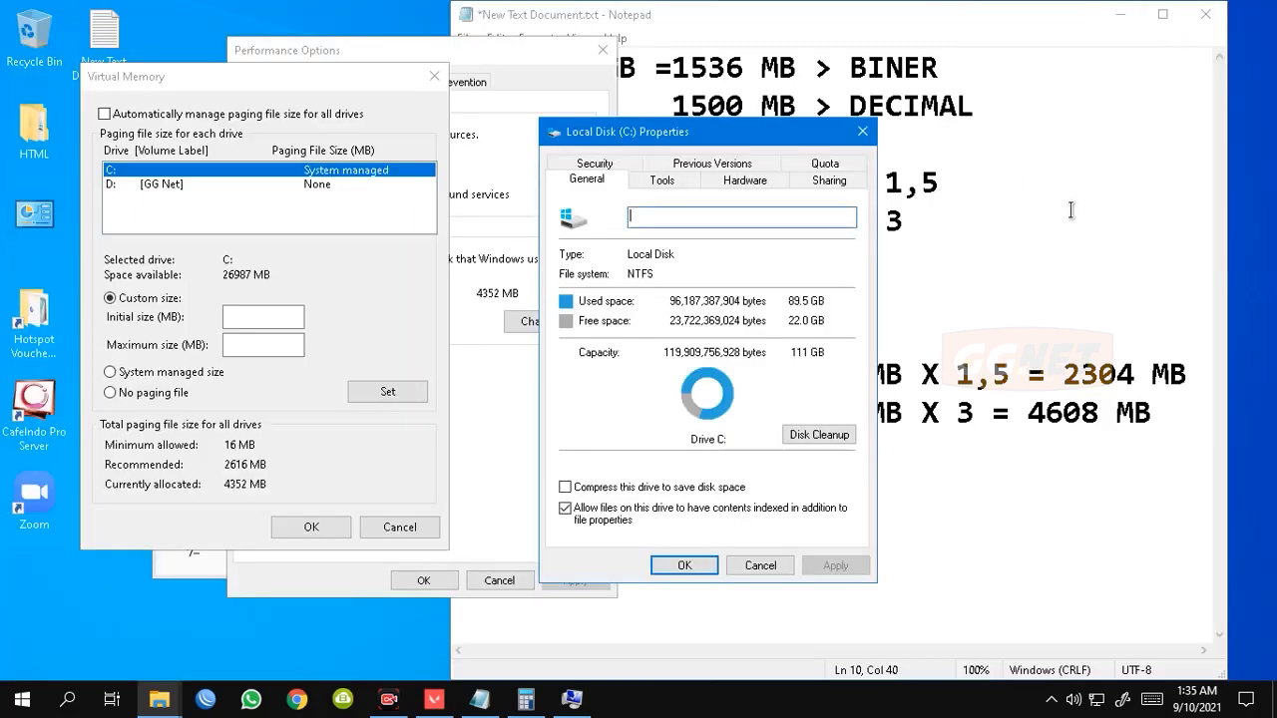
{"action": "left_click", "coordinate": [1013, 257]}
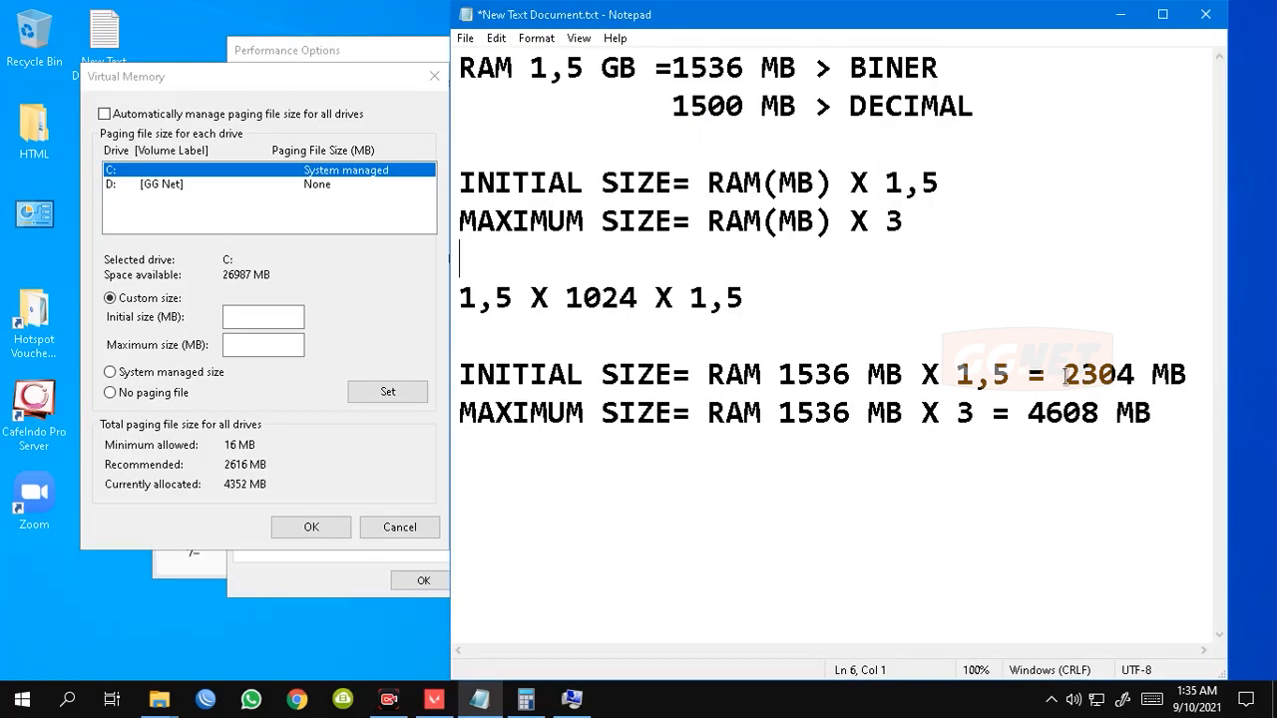
Add the gigabyte equivalents in the notes: "> 2,3 GB" after 2304 MB and "> 4,6 GB" after 4608 MB.
{"action": "left_click_drag", "start_coordinate": [1064, 375], "coordinate": [1193, 377]}
{"action": "left_click", "coordinate": [1192, 377]}
{"action": "type", "text": "> "}
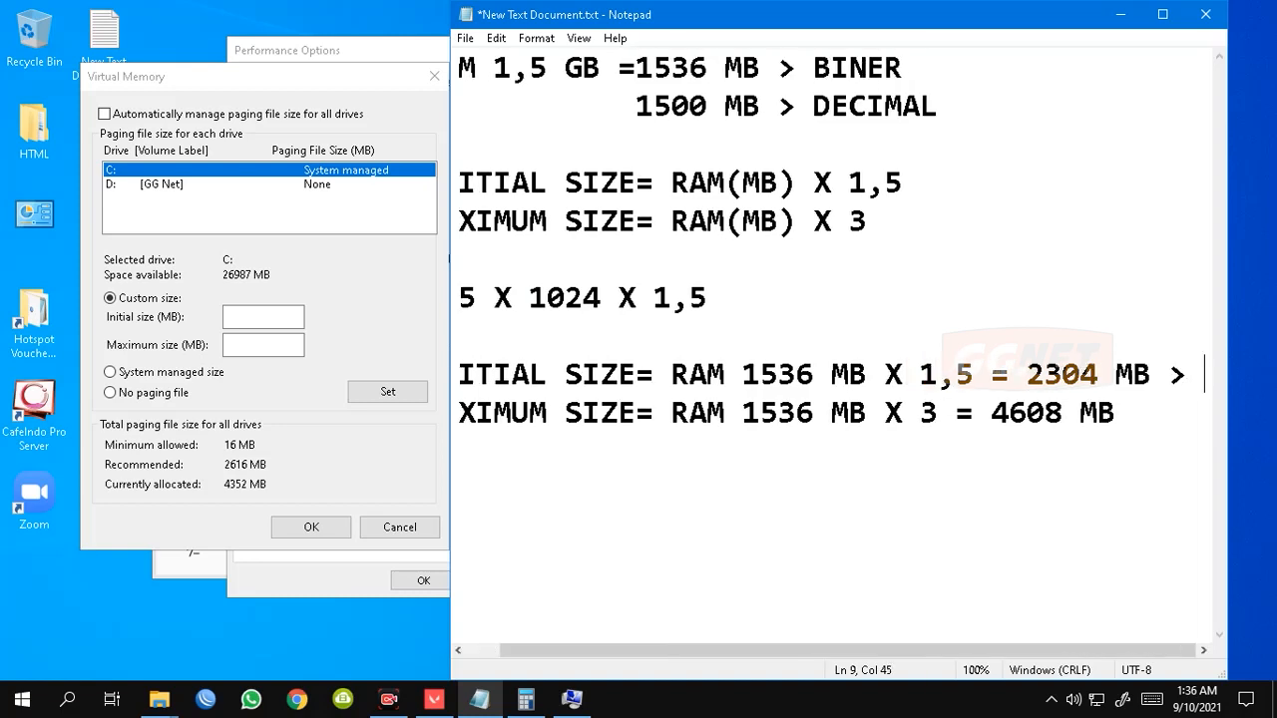
{"action": "type", "text": "2,"}
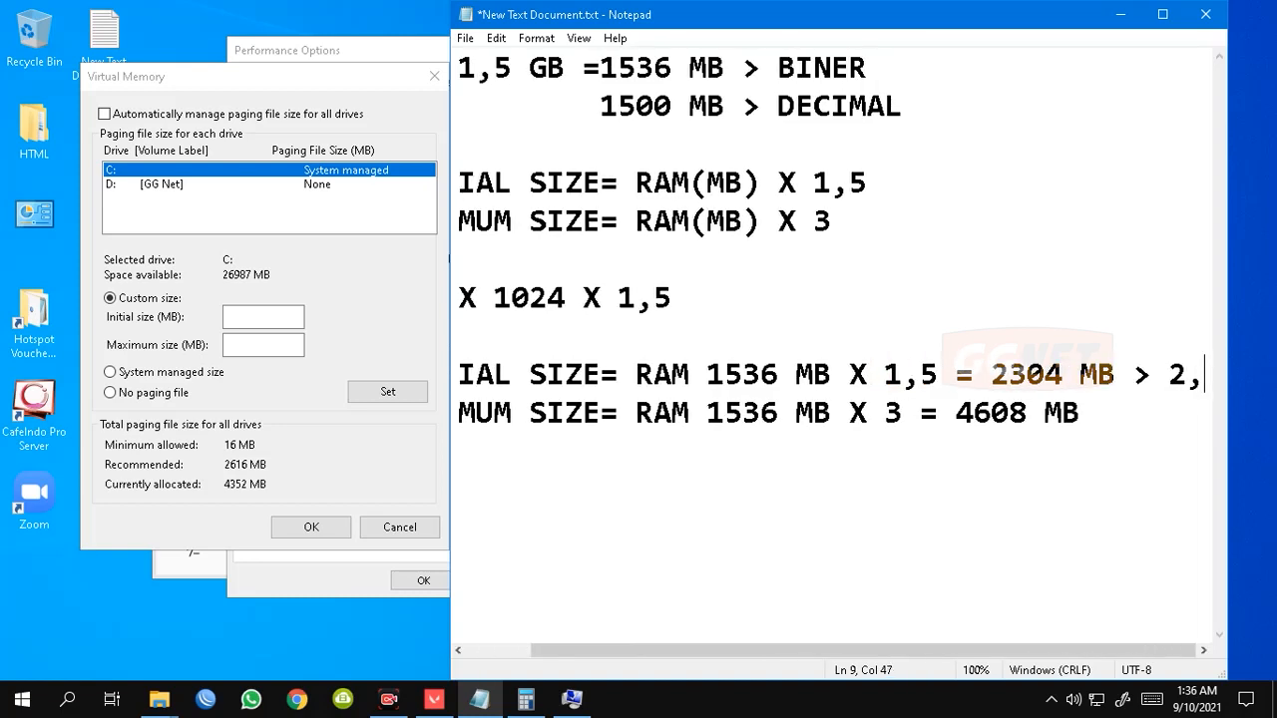
{"action": "type", "text": "3 GB"}
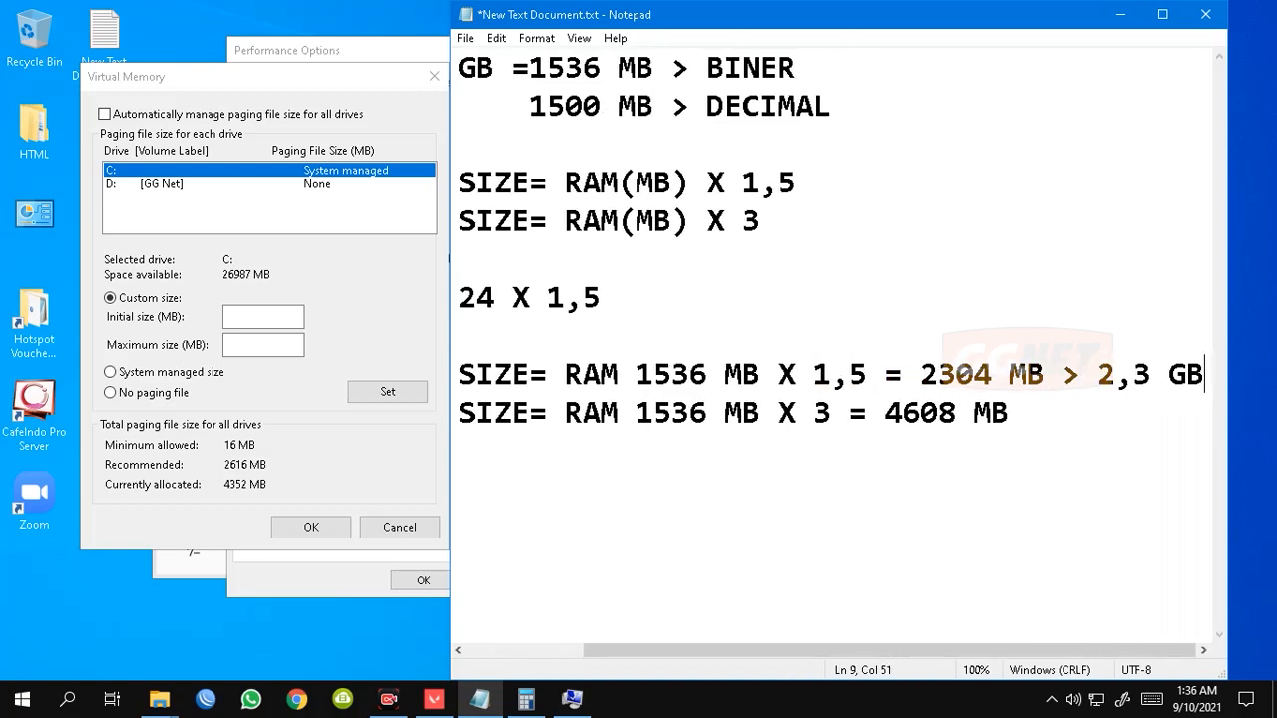
{"action": "left_click", "coordinate": [1035, 427]}
{"action": "type", "text": "> 4"}
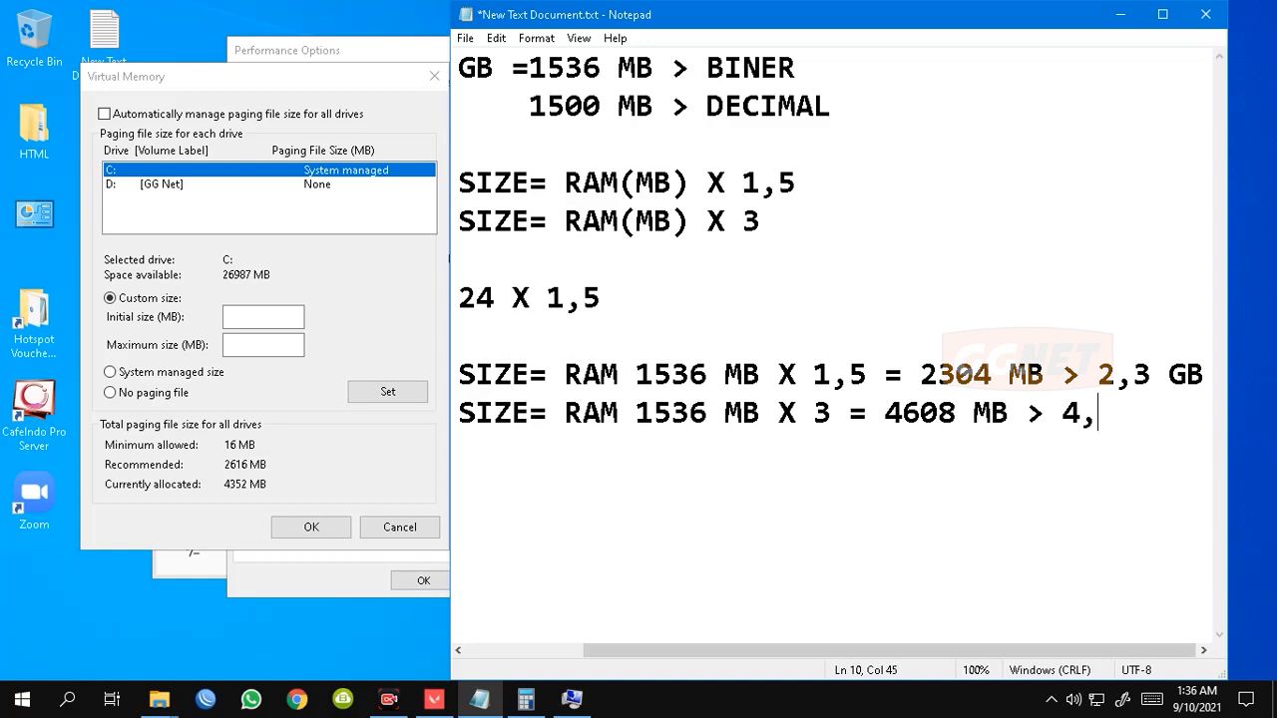
{"action": "type", "text": ",6 GB"}
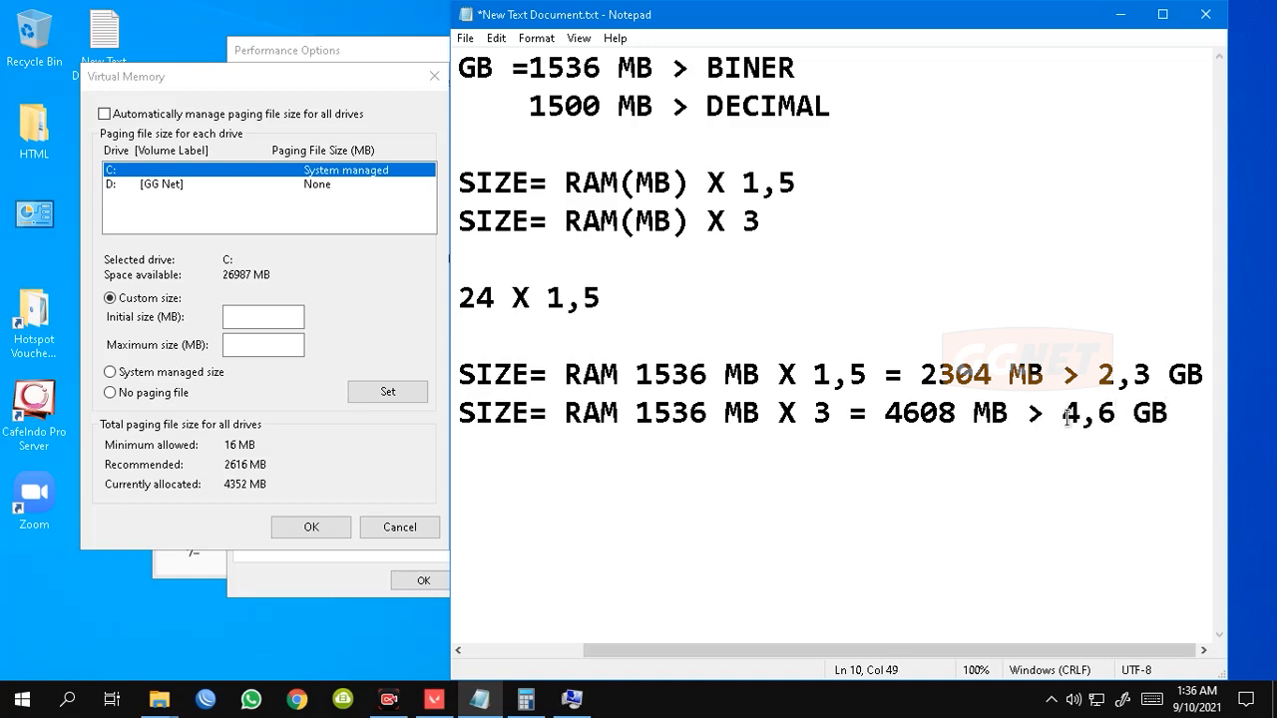
Compare the free space in drive C's properties with the maximum size in GB in the notes.
{"action": "left_click", "coordinate": [169, 707]}
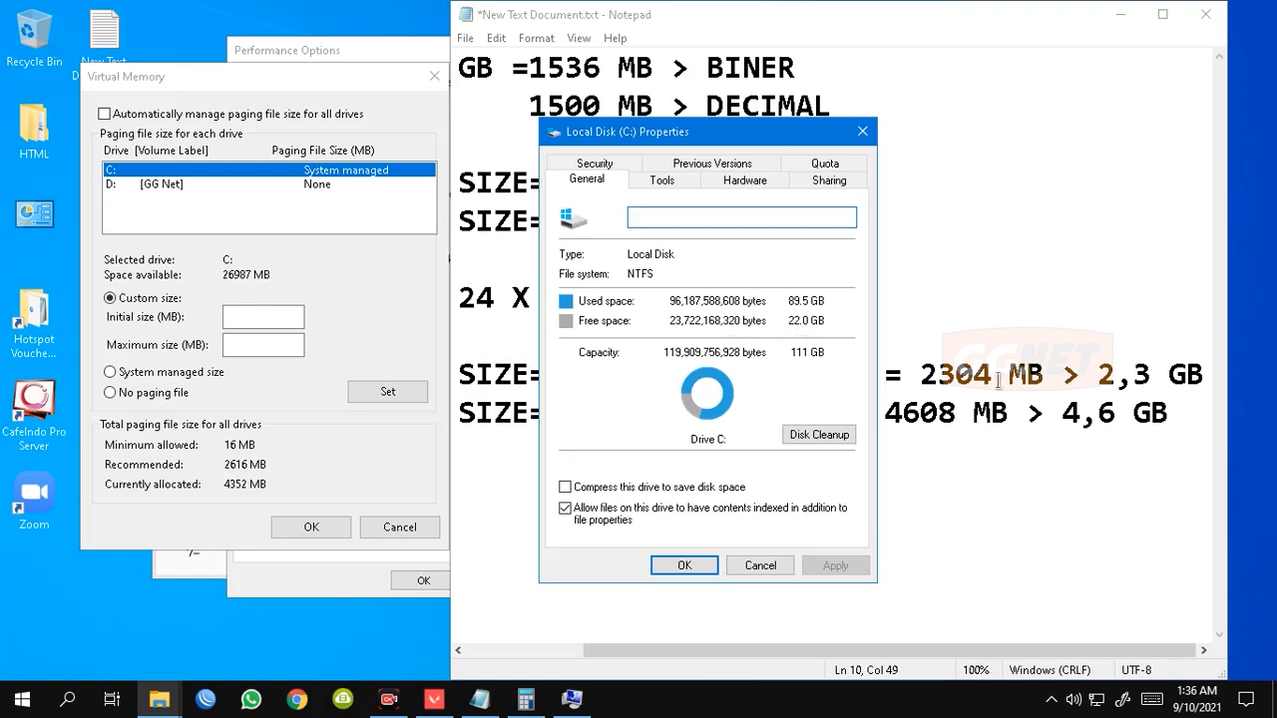
{"action": "left_click_drag", "start_coordinate": [1063, 413], "coordinate": [1163, 421]}
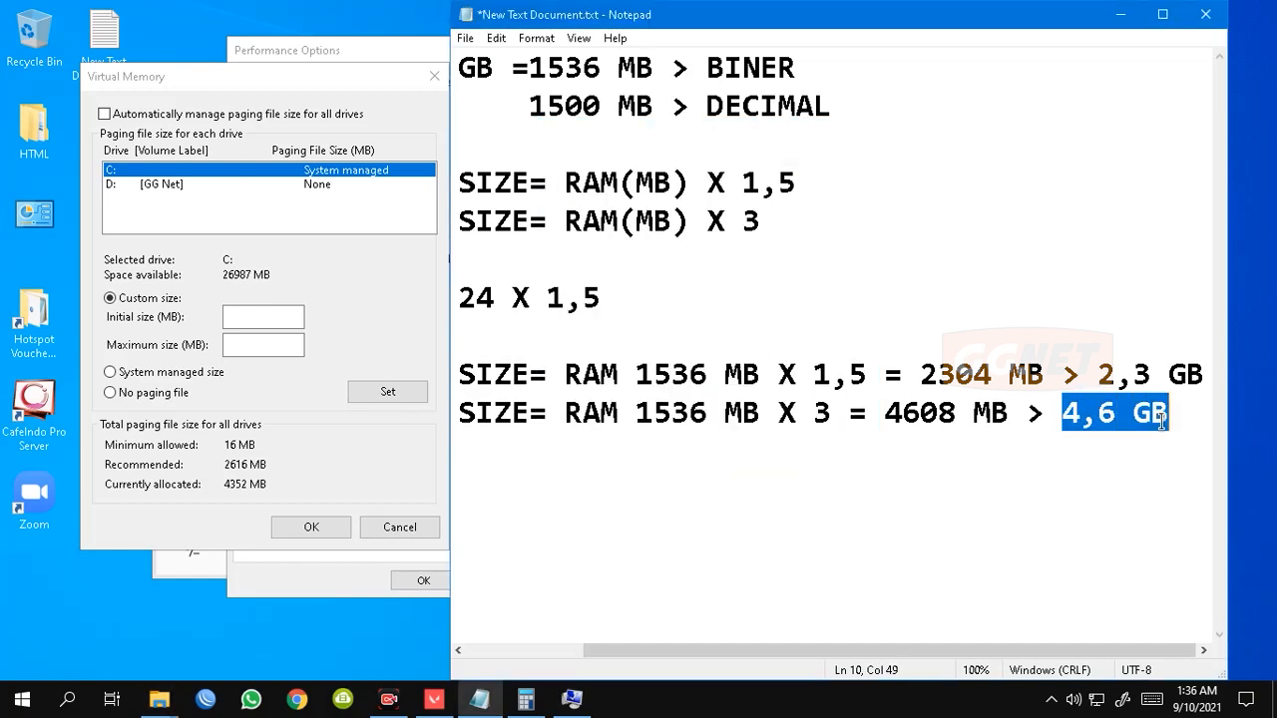
{"action": "left_click", "coordinate": [1177, 419]}
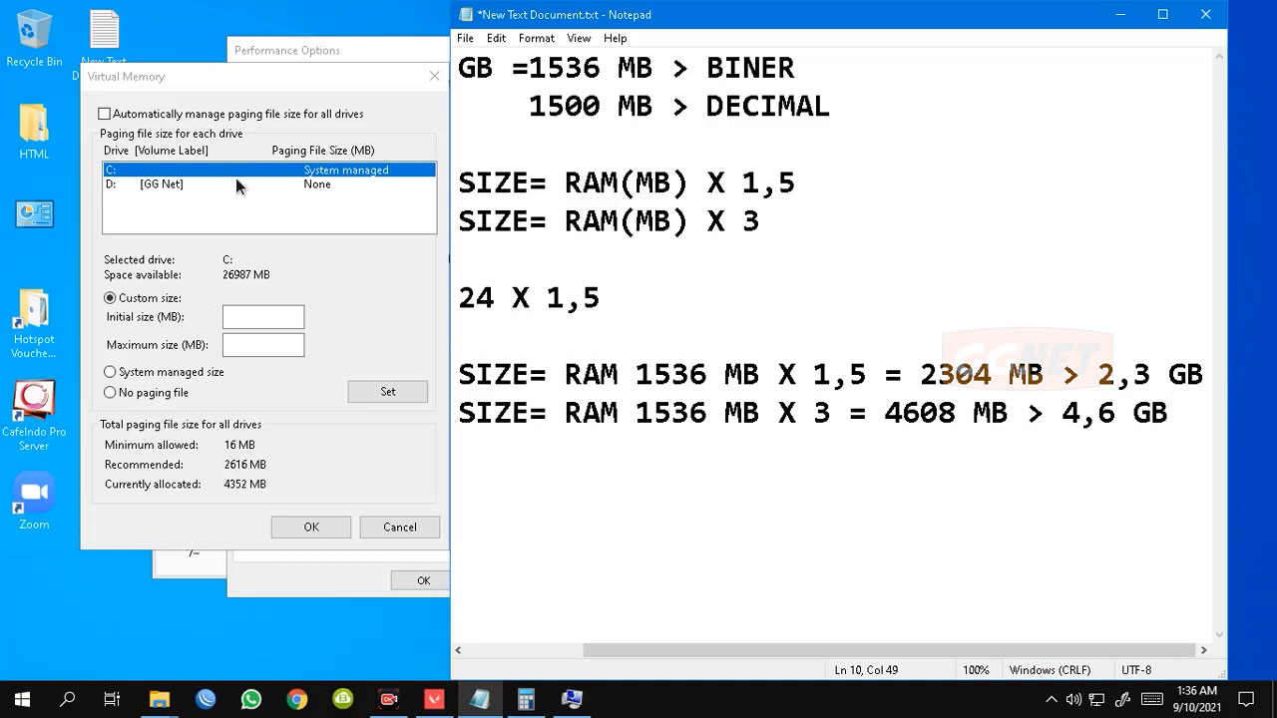
Shift the Virtual Memory dialog slightly and widen the Notepad window so the calculation lines fit completely.
{"action": "left_click_drag", "start_coordinate": [299, 76], "coordinate": [251, 82]}
{"action": "left_click", "coordinate": [588, 20]}
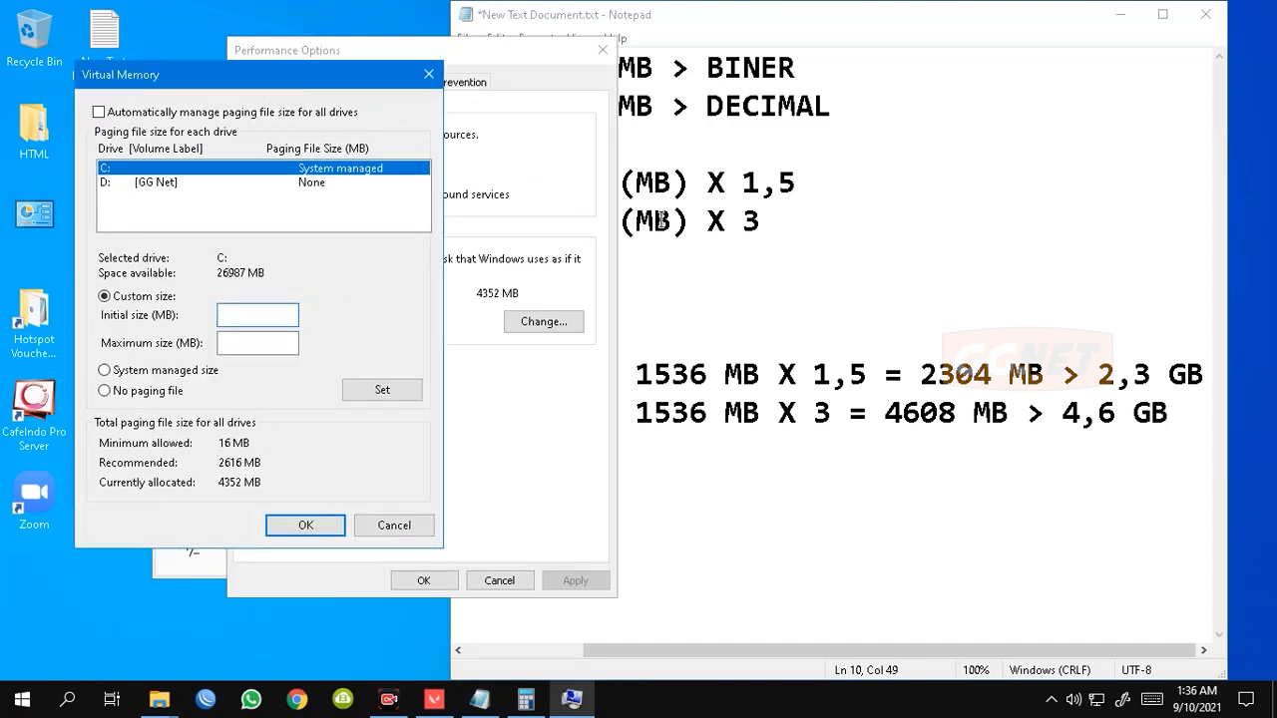
{"action": "left_click", "coordinate": [782, 302]}
{"action": "left_click_drag", "start_coordinate": [451, 375], "coordinate": [228, 375]}
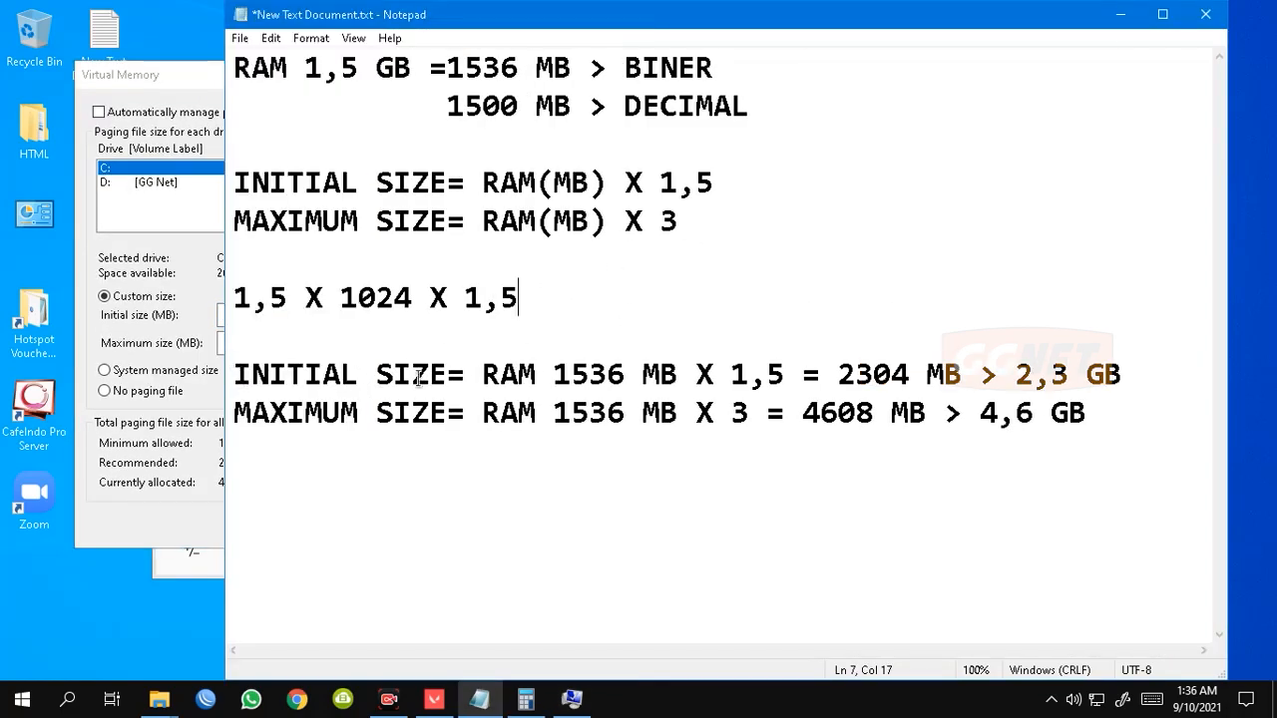
Enter the calculated sizes from the notes as drive C's custom paging file size: initial 2304 MB and maximum 4608 MB.
{"action": "left_click_drag", "start_coordinate": [484, 376], "coordinate": [909, 375]}
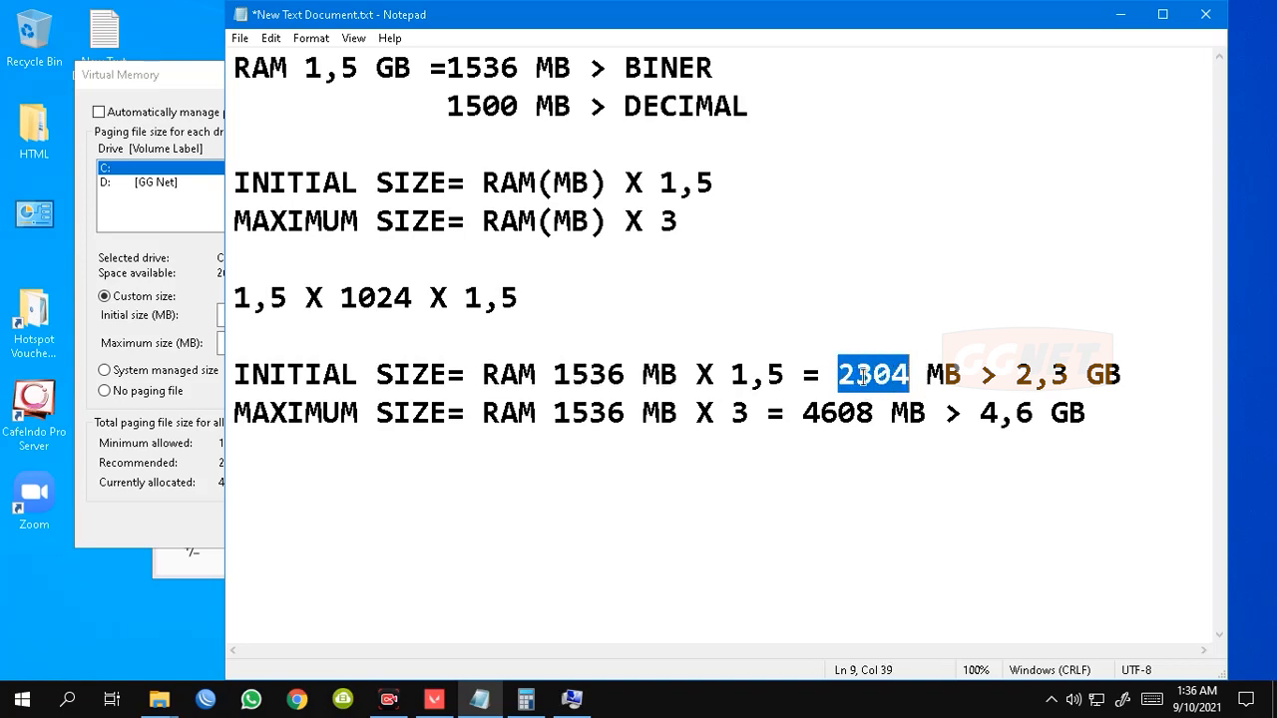
{"action": "left_click", "coordinate": [121, 328]}
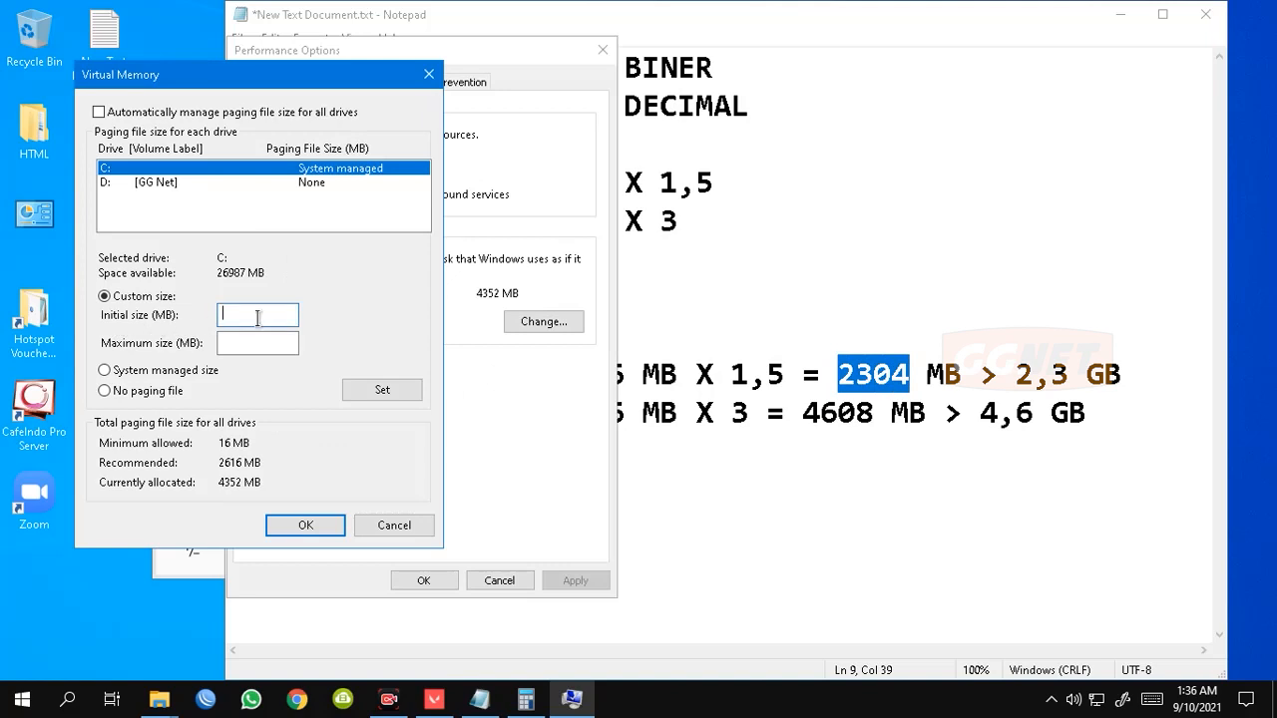
{"action": "type", "text": "2304"}
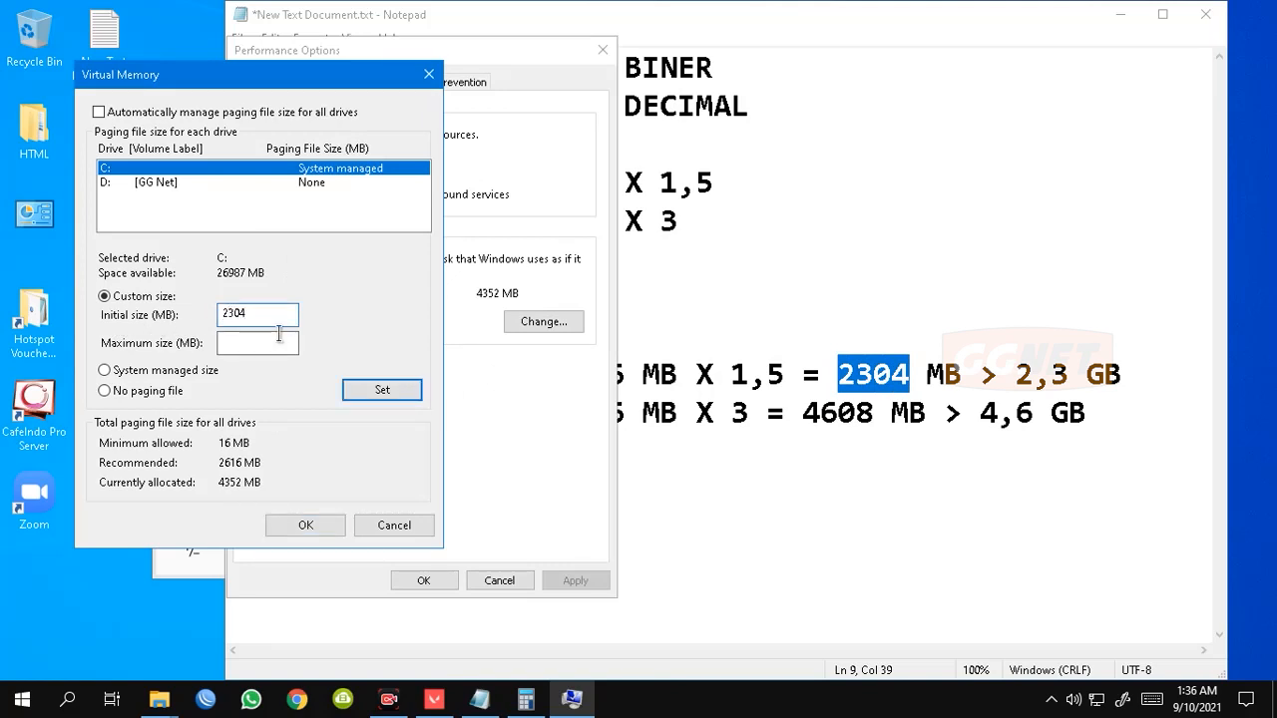
{"action": "left_click", "coordinate": [785, 413]}
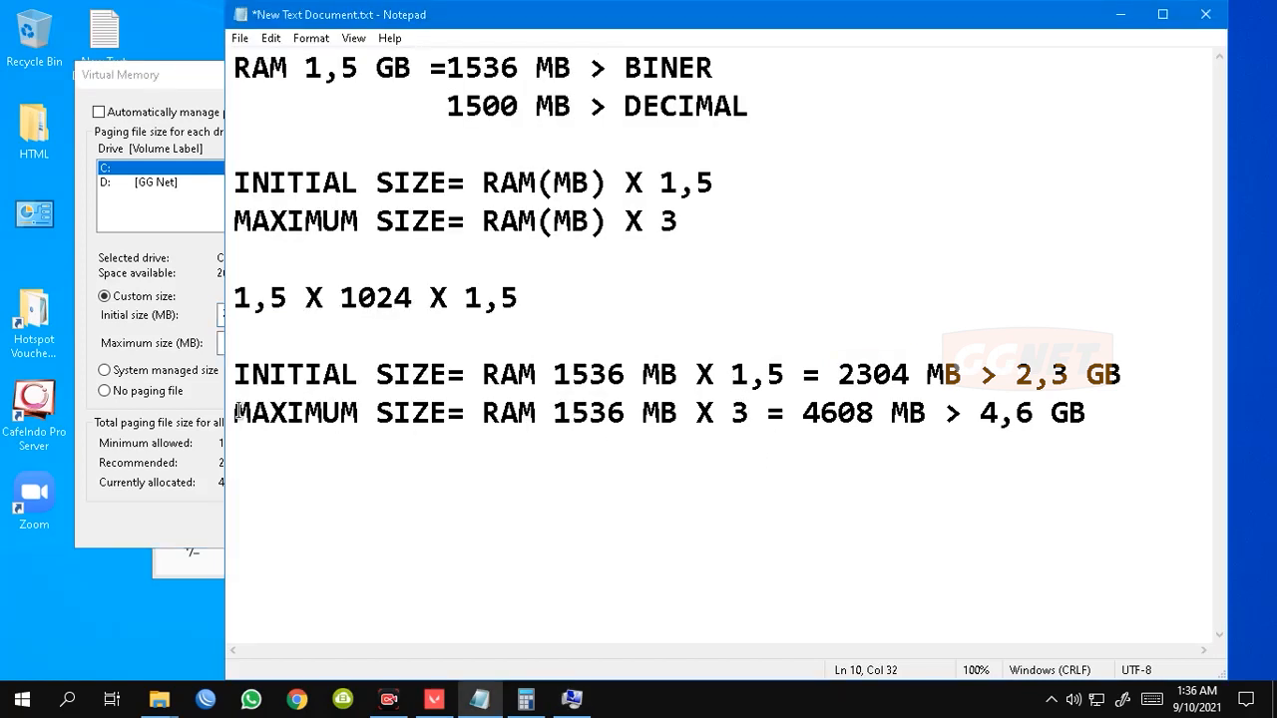
{"action": "left_click_drag", "start_coordinate": [237, 412], "coordinate": [874, 419]}
{"action": "left_click", "coordinate": [185, 339]}
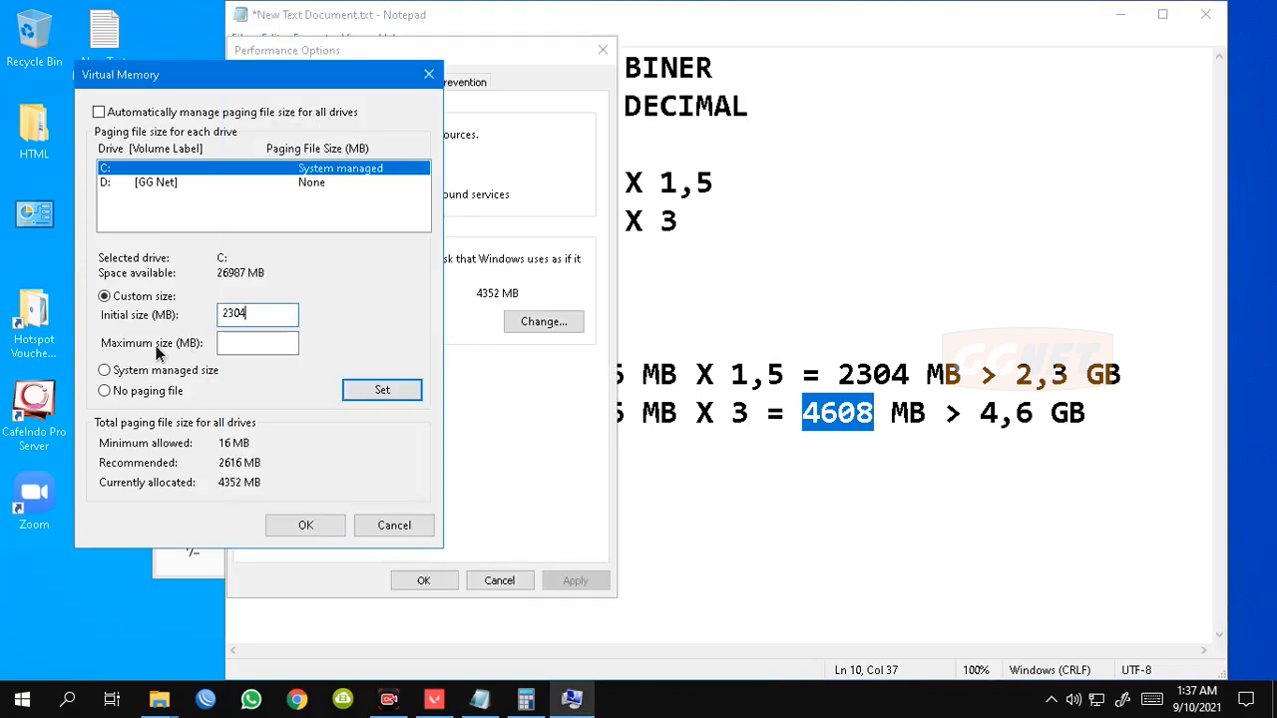
{"action": "left_click", "coordinate": [255, 344]}
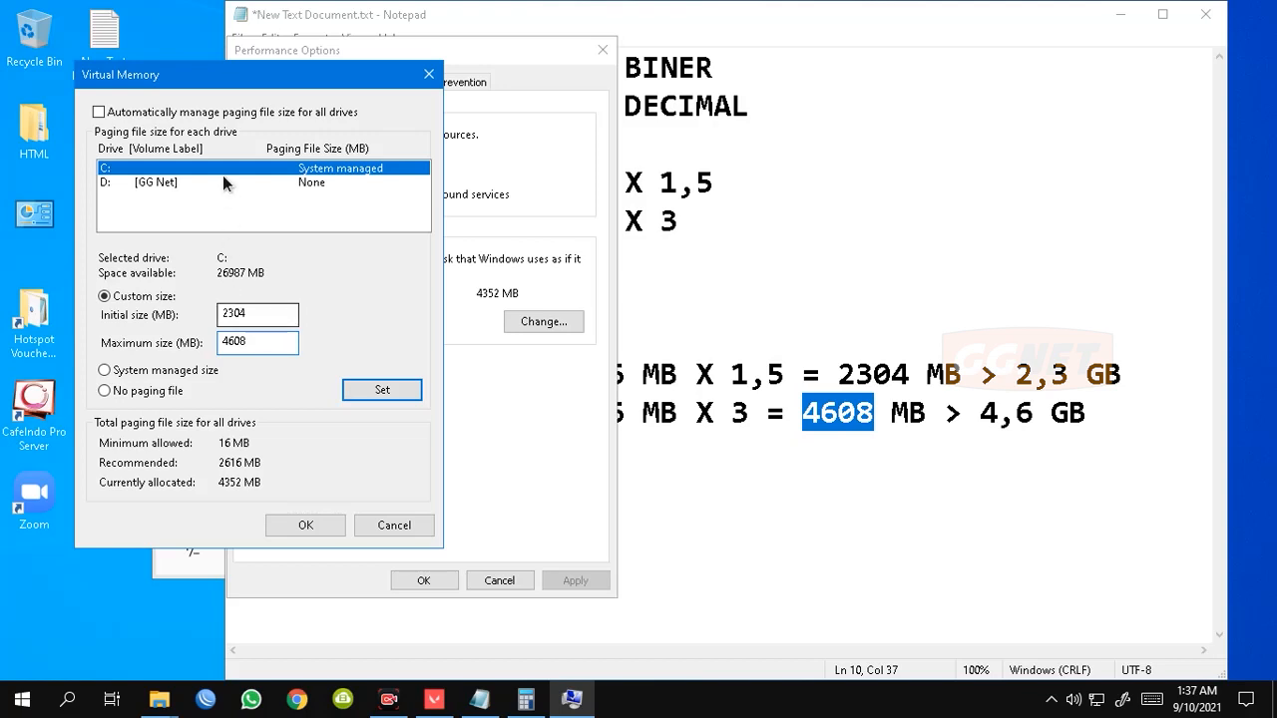
Set the custom size for drive C and confirm the Virtual Memory, Performance Options and System Properties dialogs, acknowledging the restart notice.
{"action": "left_click", "coordinate": [404, 395]}
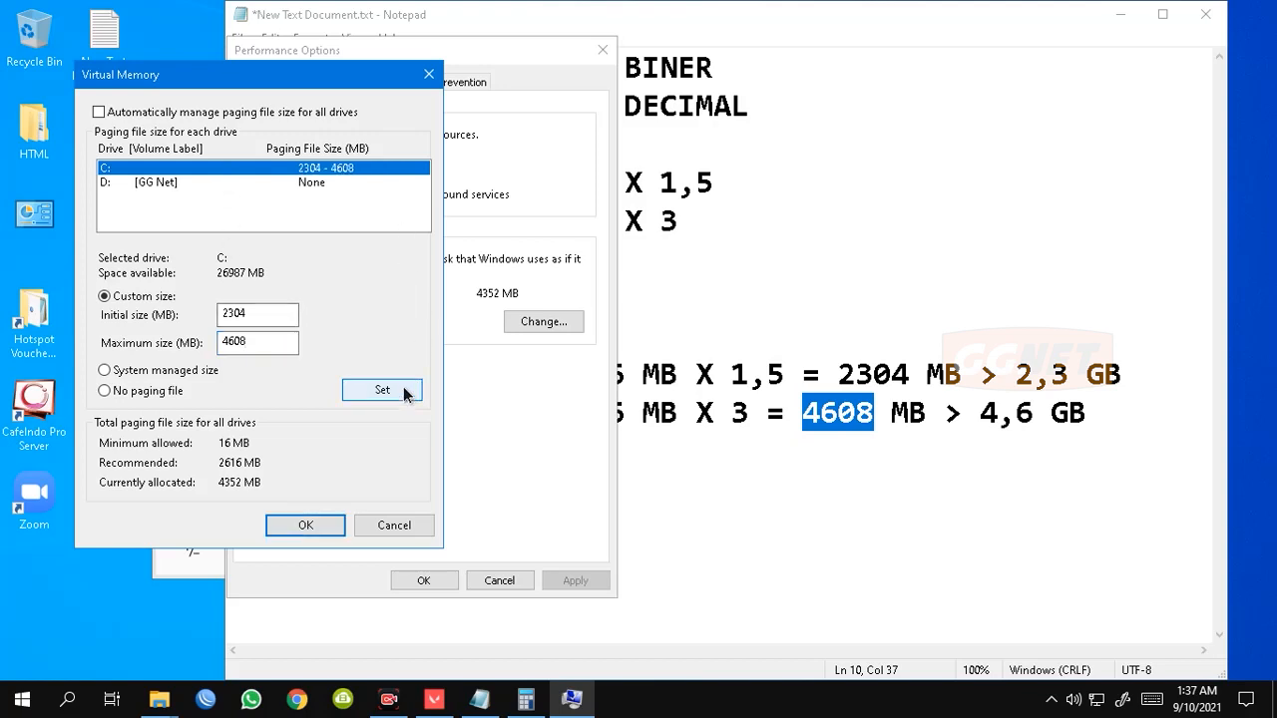
{"action": "left_click", "coordinate": [319, 531]}
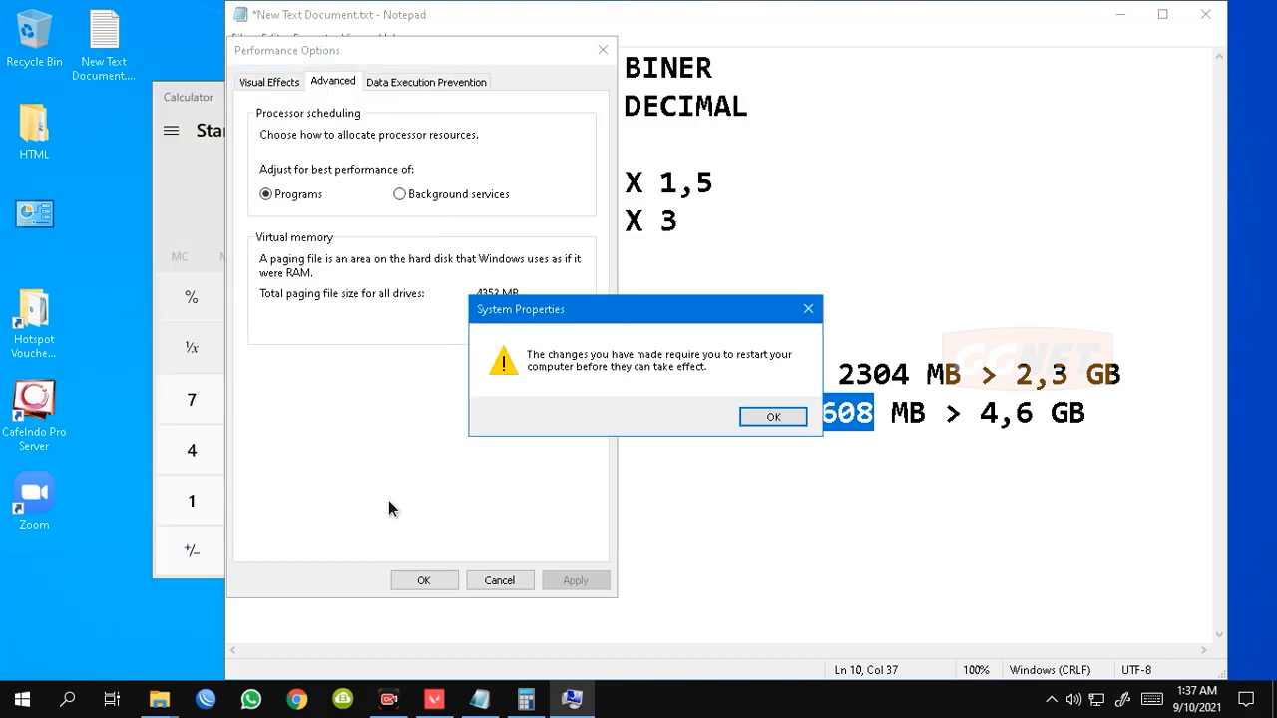
{"action": "left_click", "coordinate": [773, 416]}
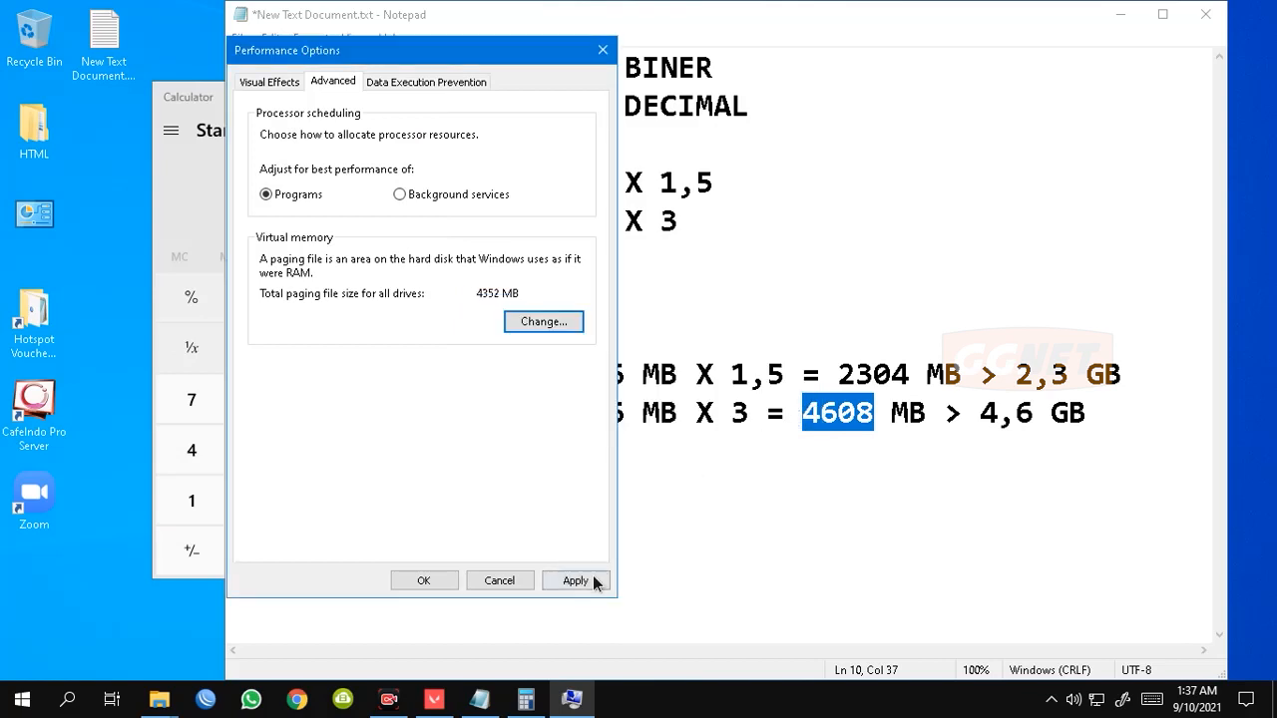
{"action": "left_click", "coordinate": [577, 582]}
{"action": "left_click", "coordinate": [423, 582]}
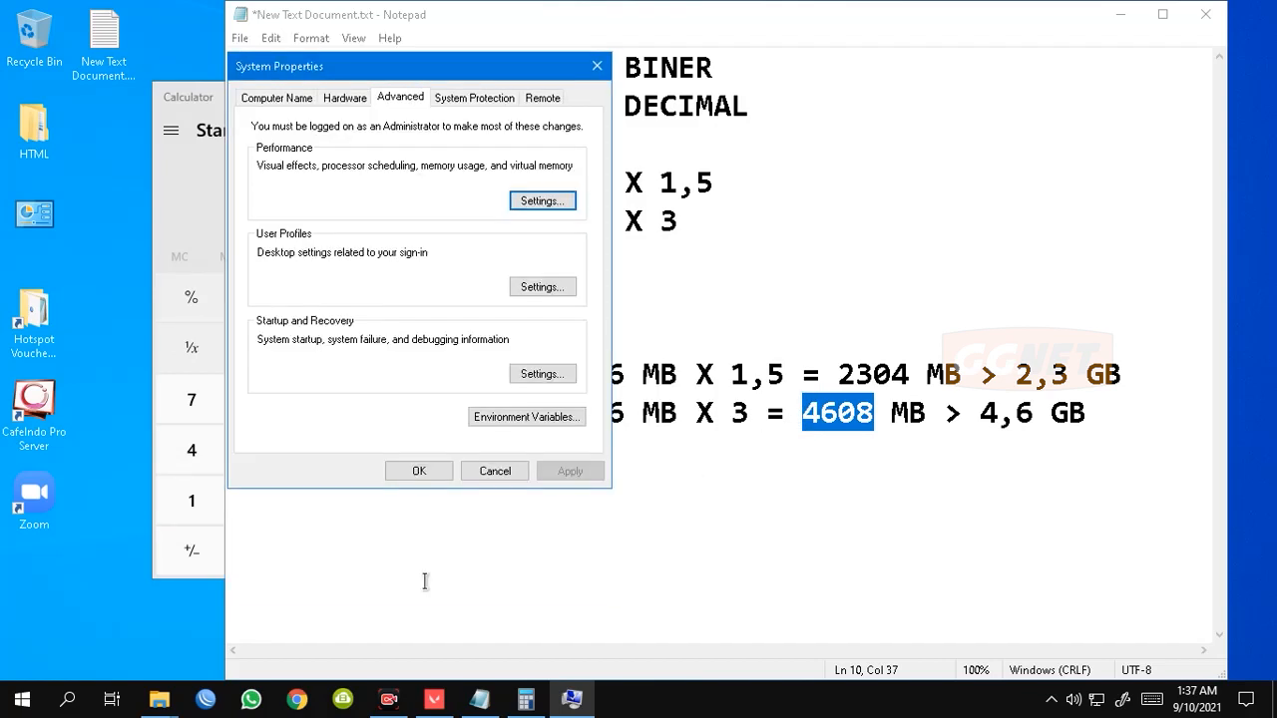
{"action": "left_click", "coordinate": [426, 471]}
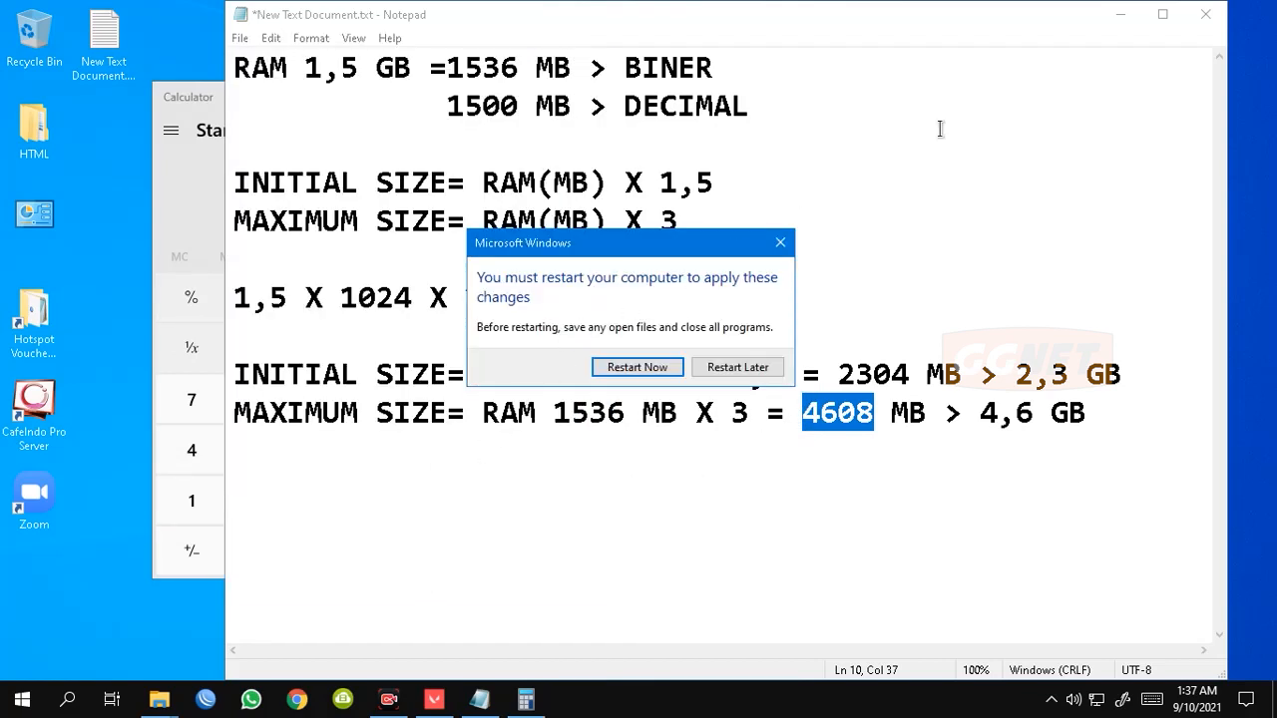
Save and close the notes, and close Calculator and drive C's properties, leaving only the restart prompt open.
{"action": "left_click", "coordinate": [1205, 14]}
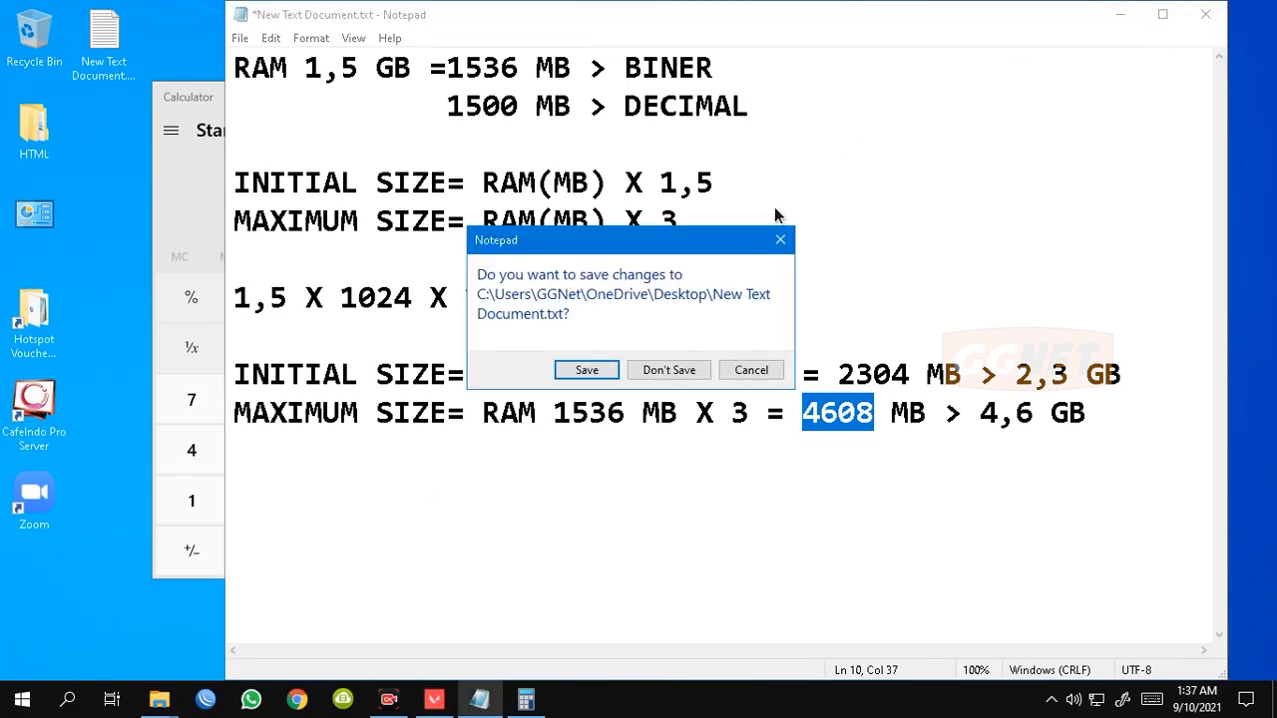
{"action": "left_click", "coordinate": [599, 369]}
{"action": "left_click", "coordinate": [430, 96]}
{"action": "left_click_drag", "start_coordinate": [659, 245], "coordinate": [662, 139]}
{"action": "left_click", "coordinate": [862, 131]}
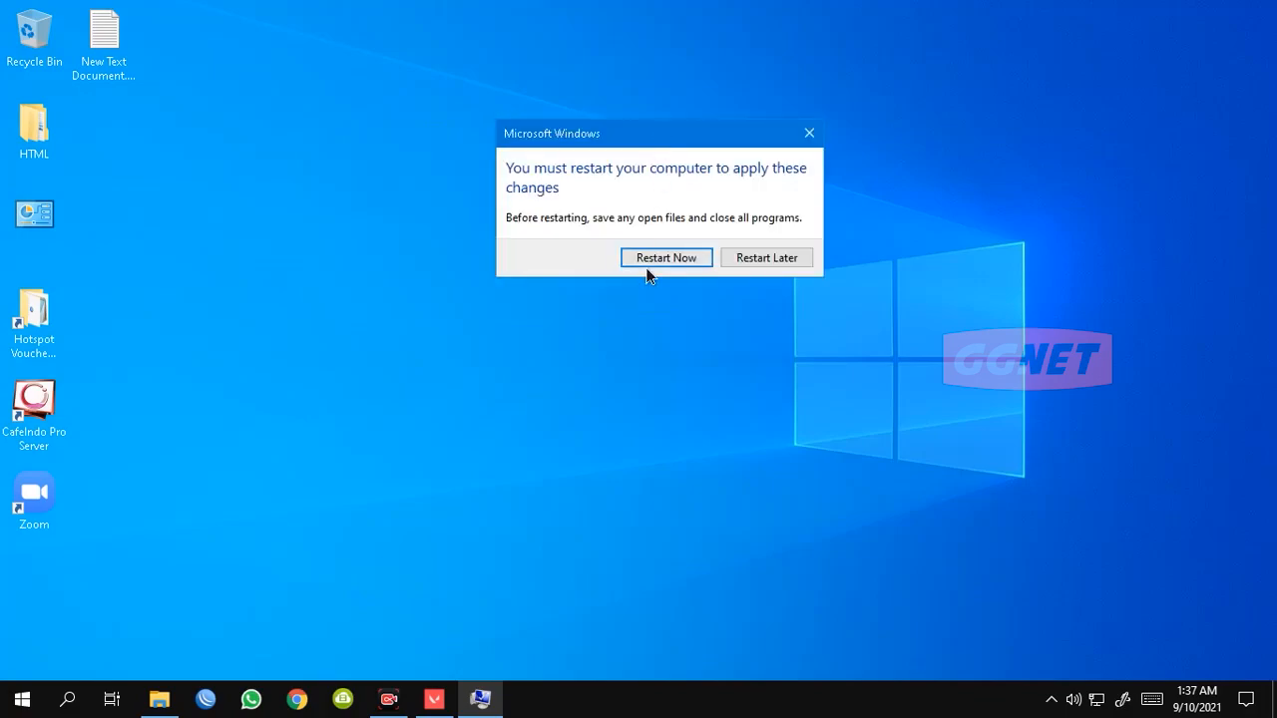